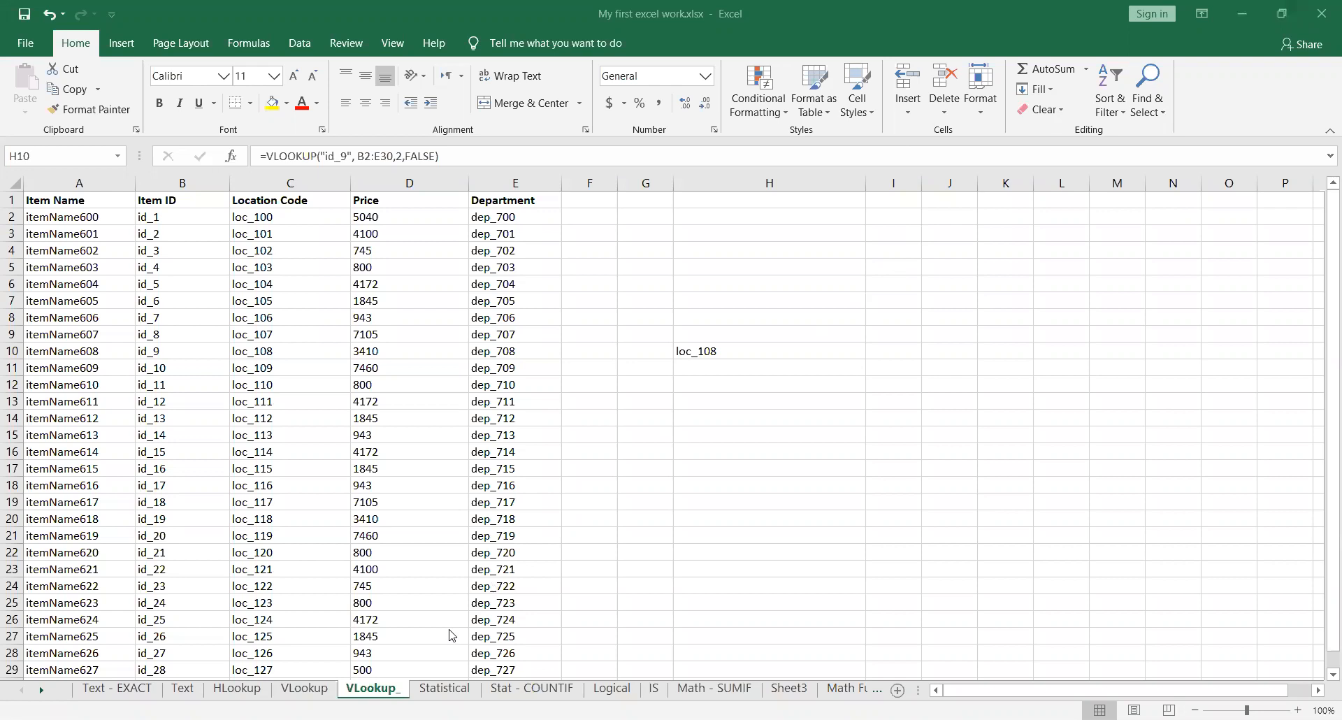
# Step: Review the Math - SUMIF, IS, Logical, Stat - COUNTIF and Statistical sheets, and return to the VLookup_ sheet
pyautogui.click(701, 693)
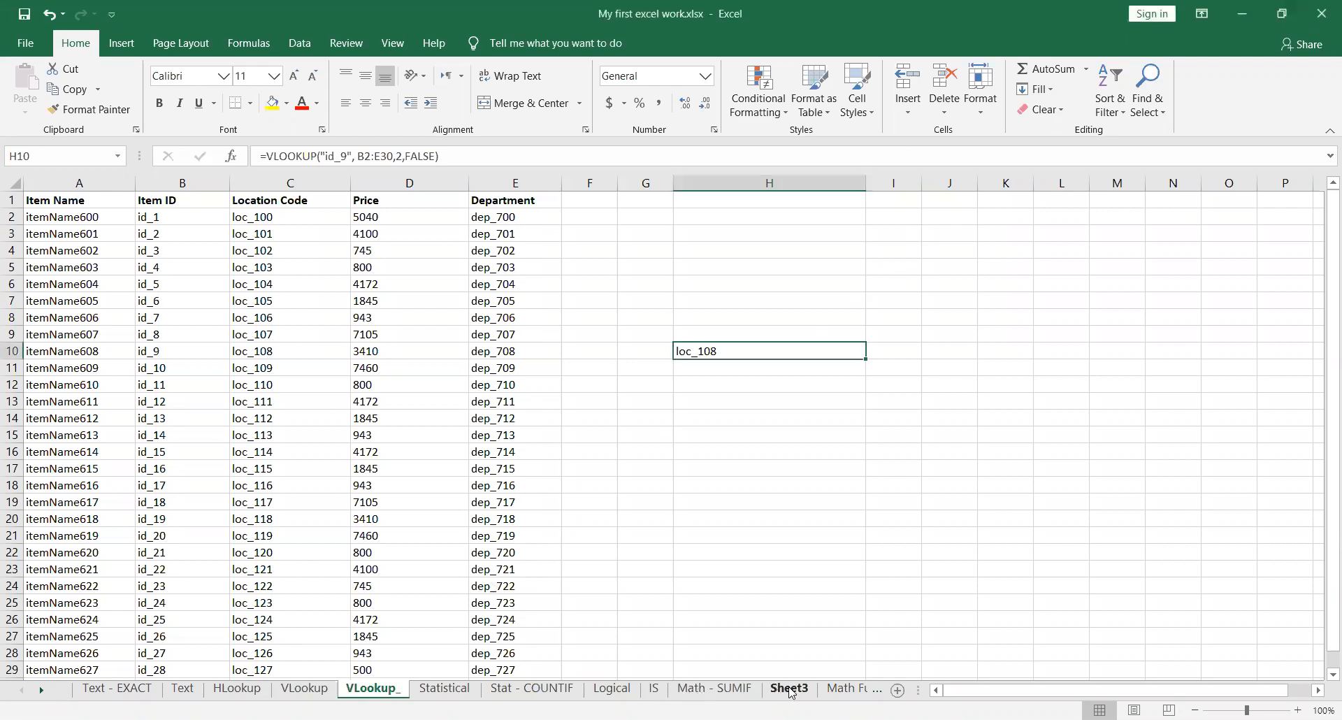
pyautogui.click(703, 692)
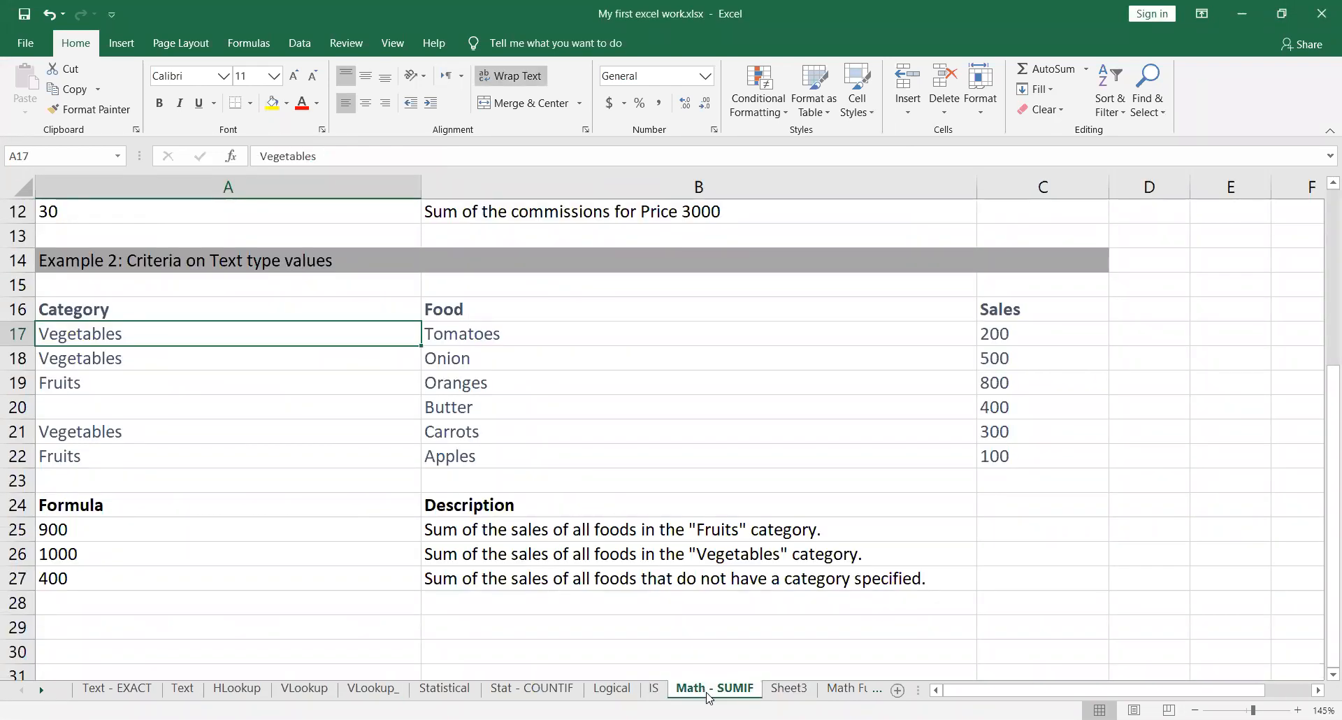
pyautogui.click(654, 690)
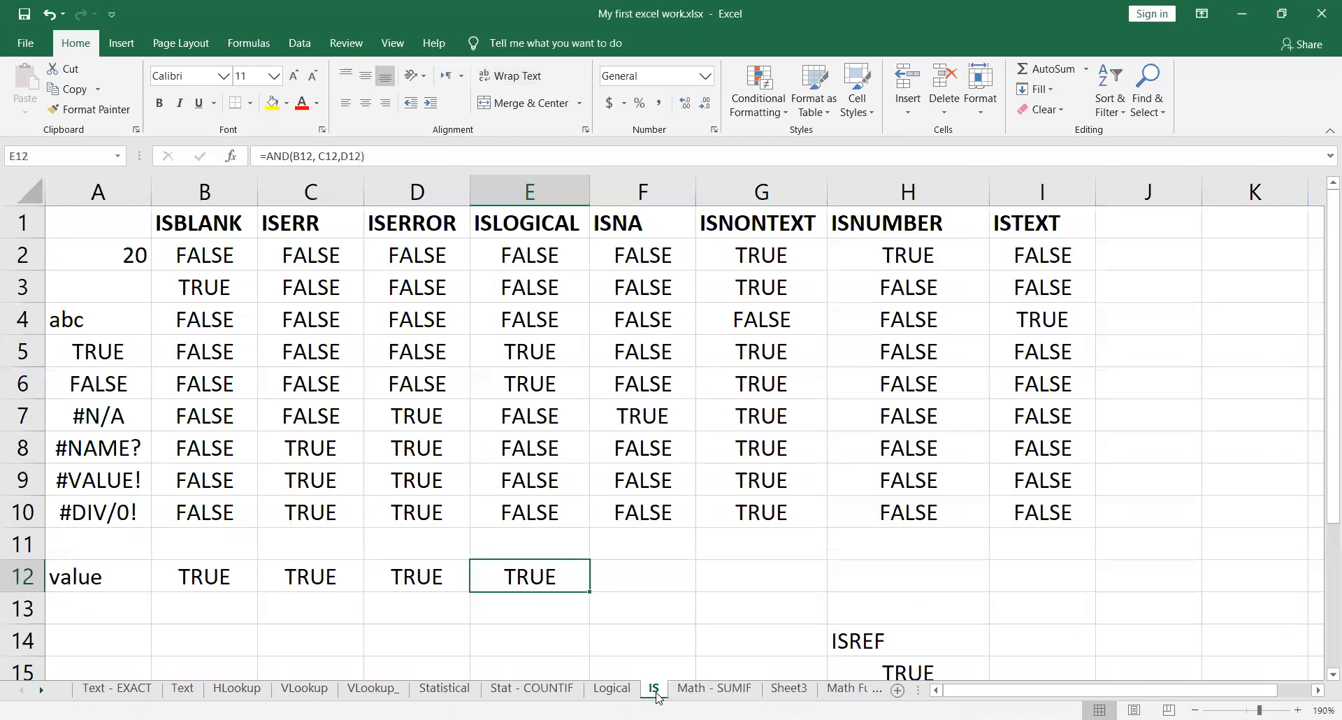
pyautogui.click(615, 691)
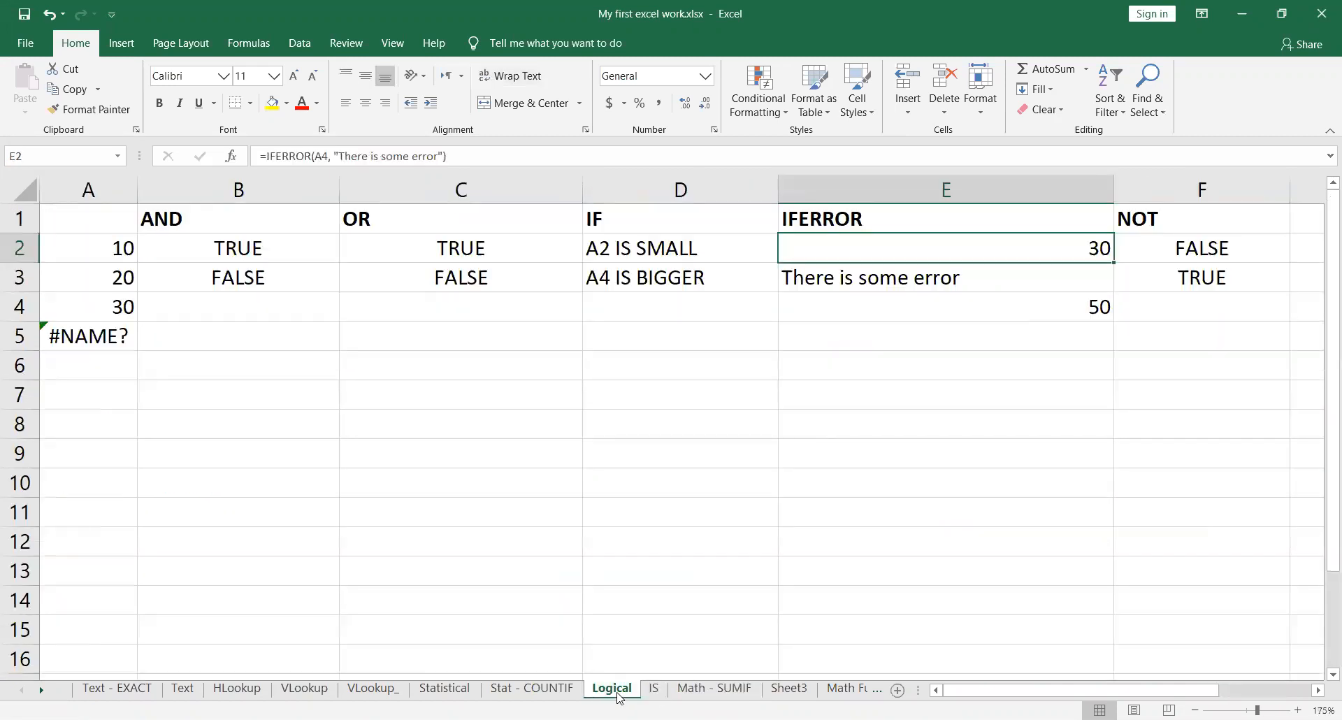
pyautogui.click(551, 692)
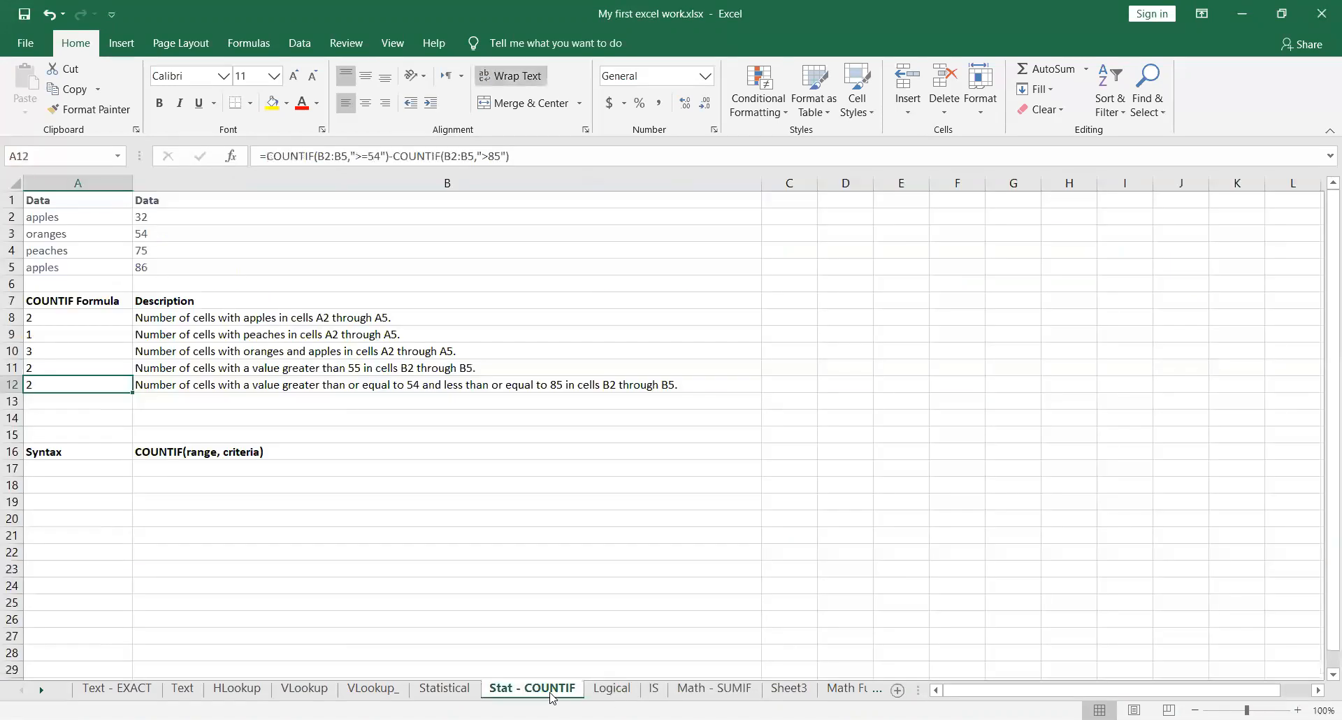
pyautogui.click(446, 692)
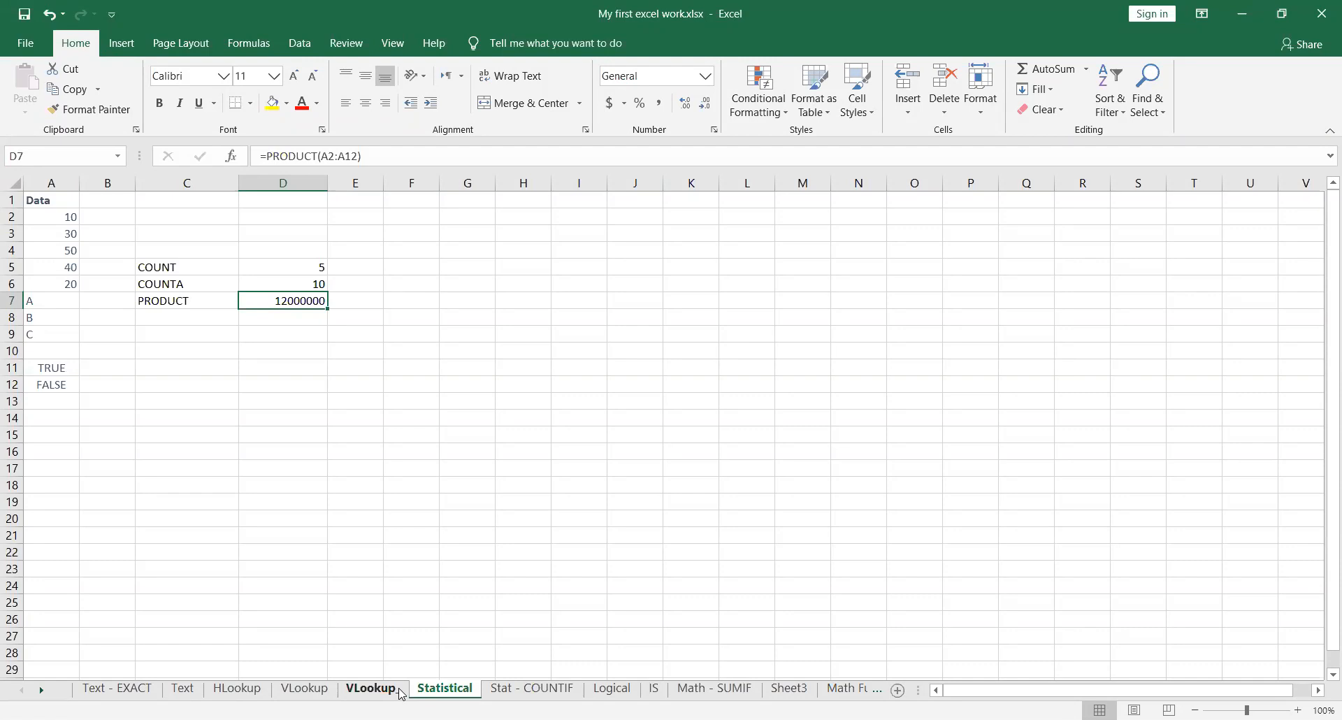
pyautogui.click(371, 689)
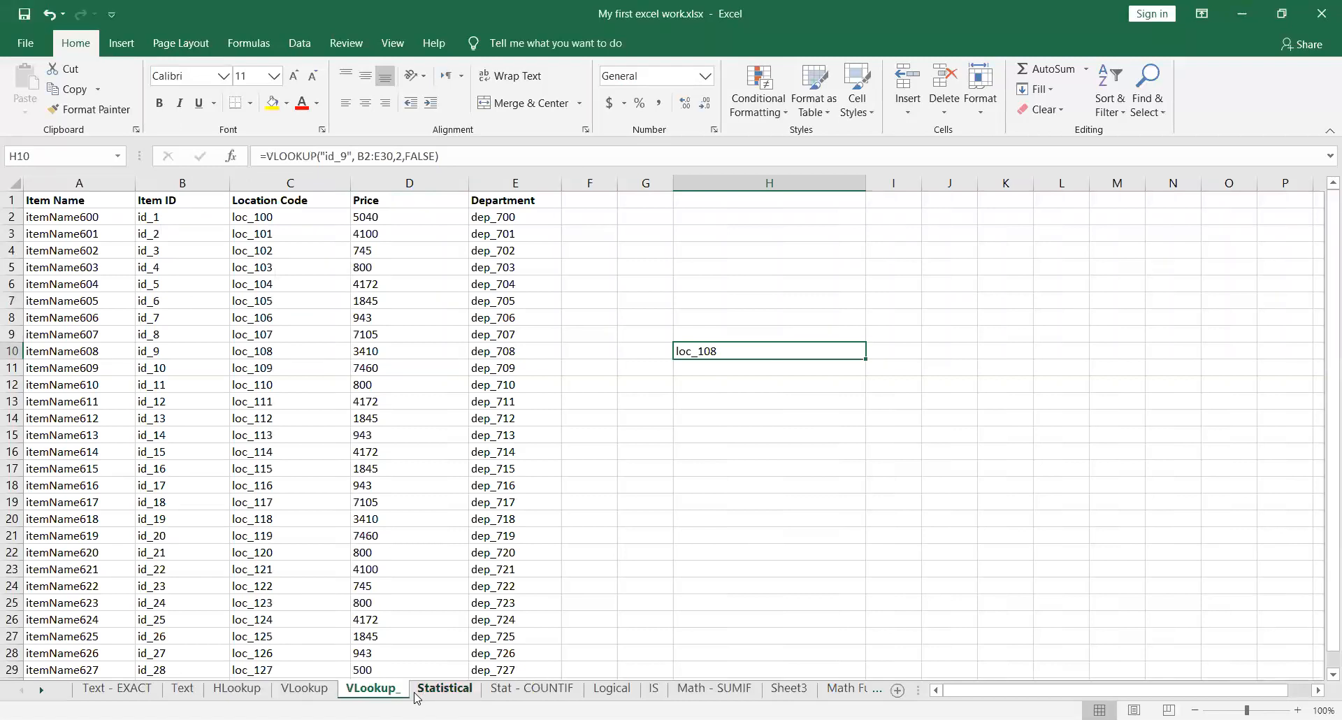
# Step: Enlarge the VLookup_ sheet to 130% and look through the rows of the item table
pyautogui.keyDown('ctrl'); pyautogui.scroll(1, 686, 500); pyautogui.keyUp('ctrl')
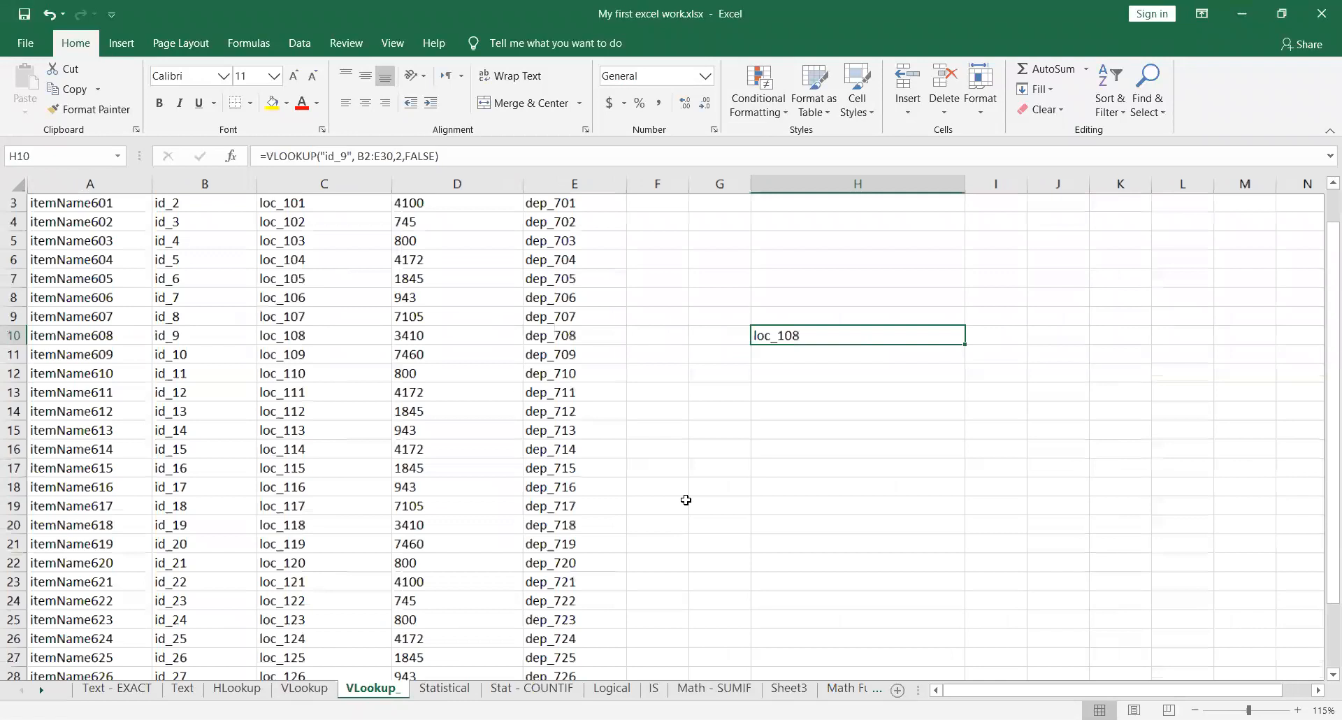
pyautogui.scroll(1, 685, 501)
pyautogui.scroll(1, 686, 501)
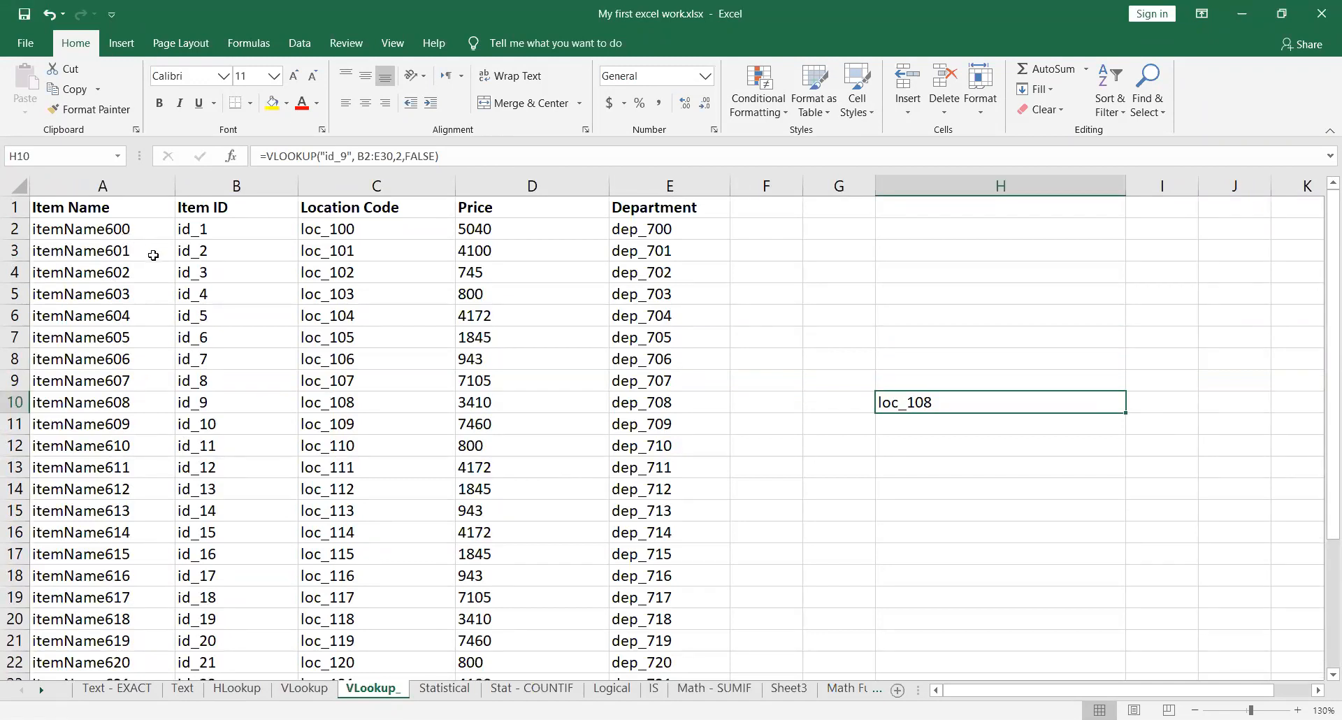
pyautogui.scroll(-1, 148, 491)
pyautogui.scroll(-4, 148, 491)
pyautogui.scroll(4, 141, 554)
pyautogui.scroll(-2, 249, 404)
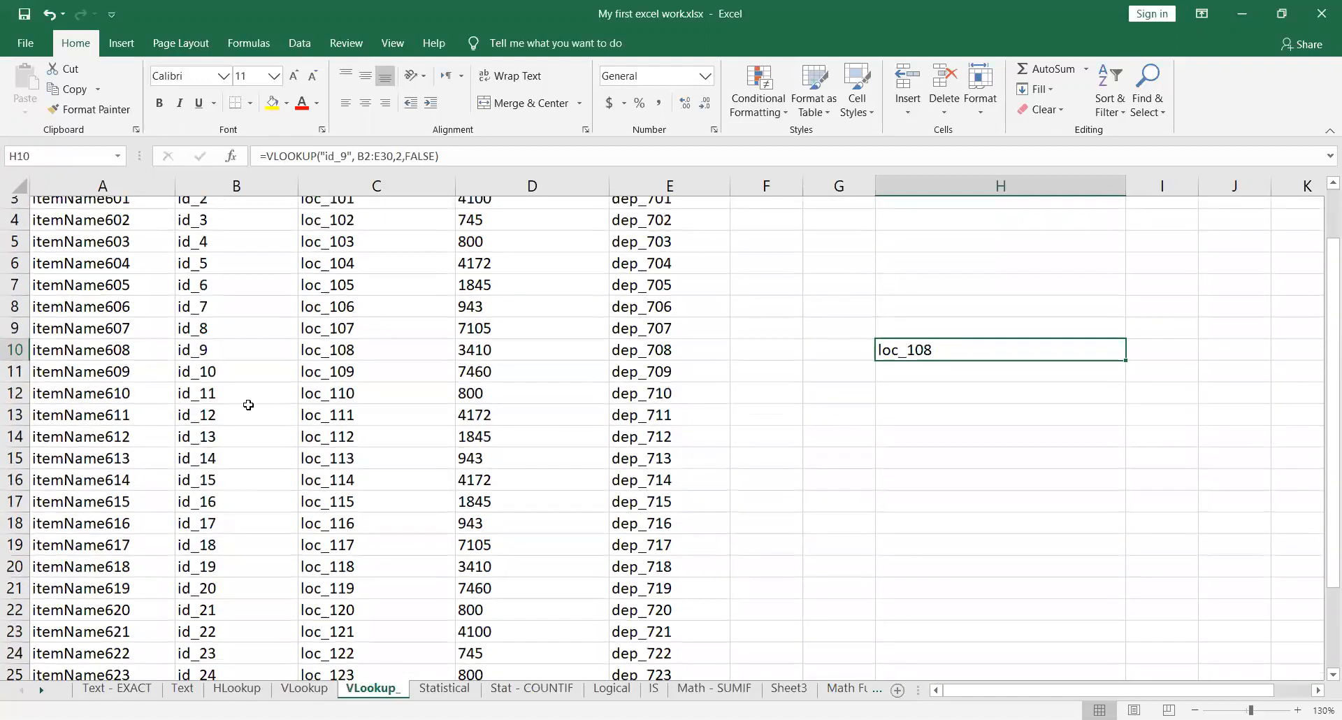
pyautogui.scroll(-2, 248, 404)
pyautogui.scroll(4, 248, 404)
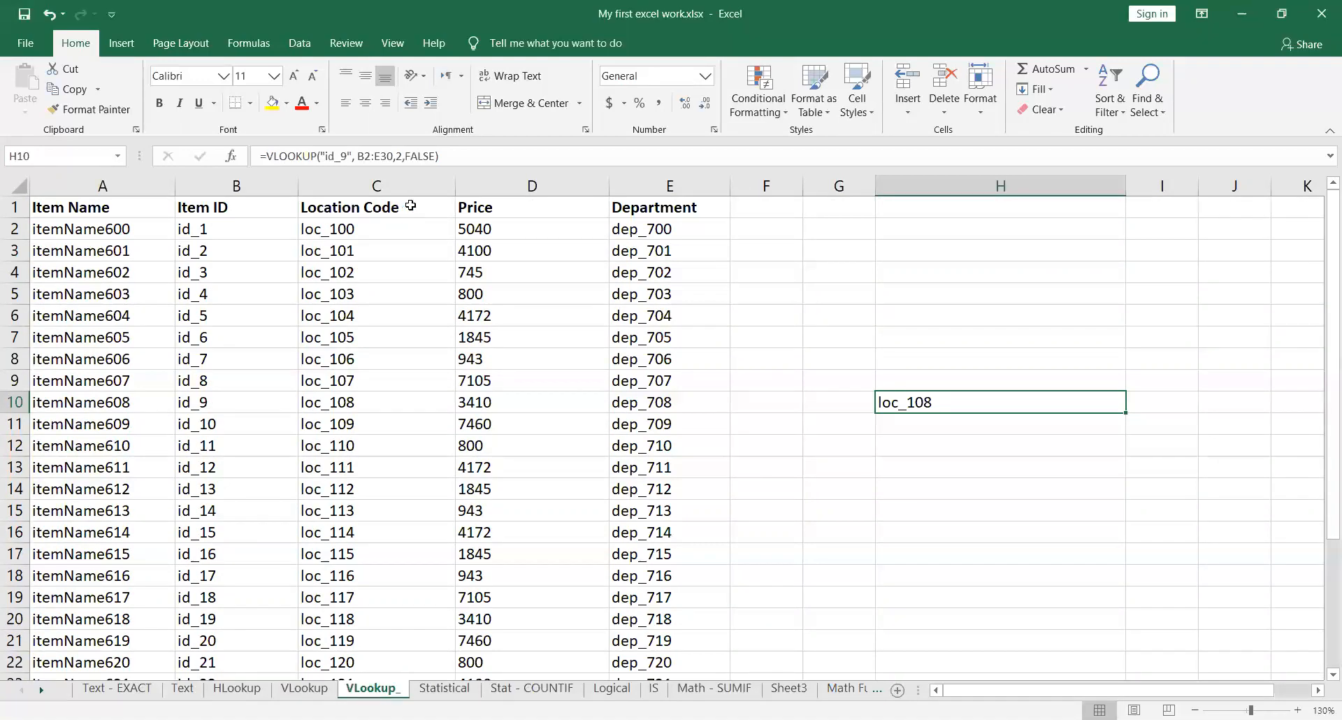
# Step: Examine the Location Code, Price and Department columns of the item table, including their headers and data rows
pyautogui.moveTo(366, 228); pyautogui.dragTo(390, 632)
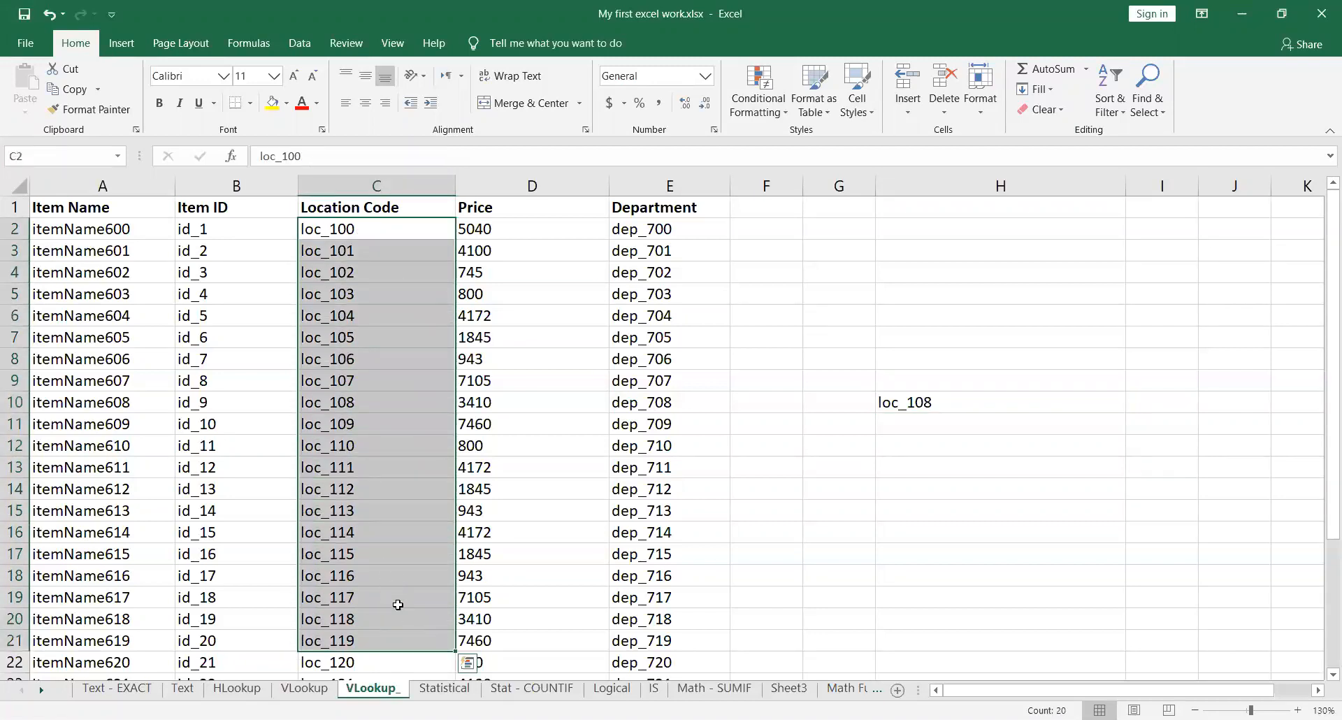
pyautogui.click(564, 209)
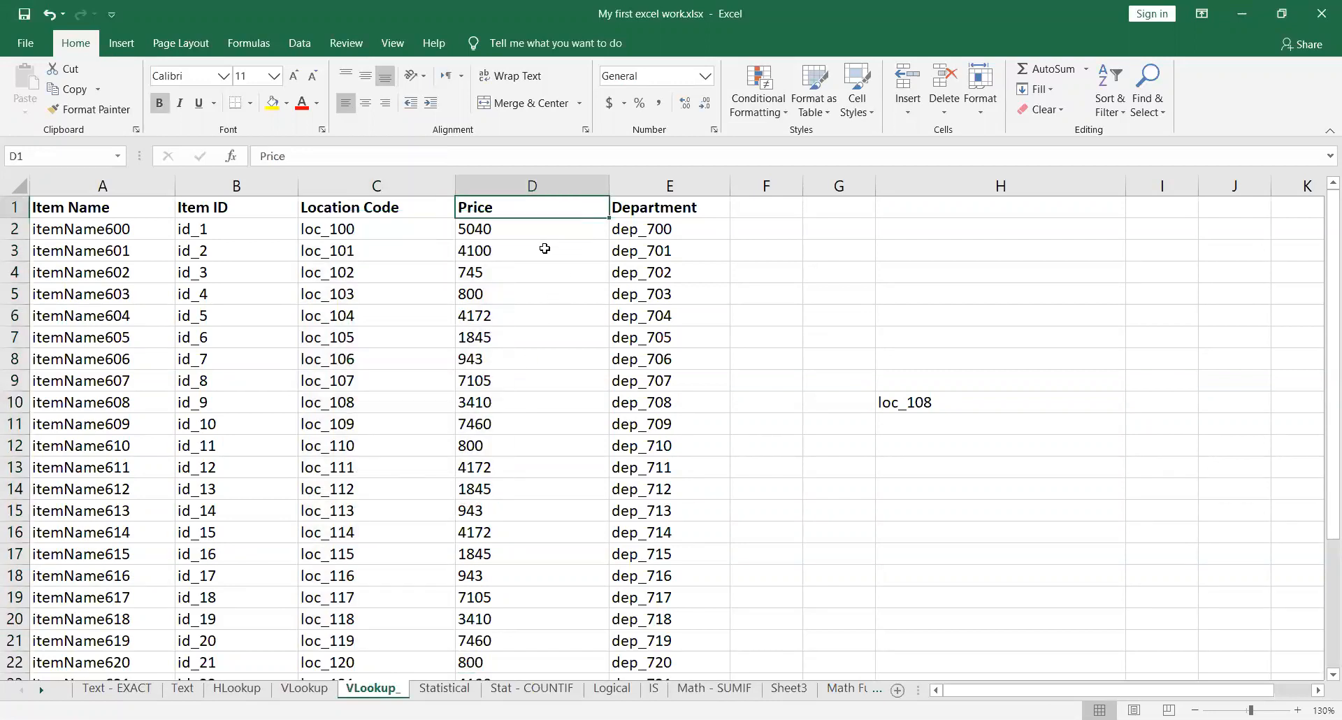
pyautogui.moveTo(515, 227); pyautogui.dragTo(527, 641)
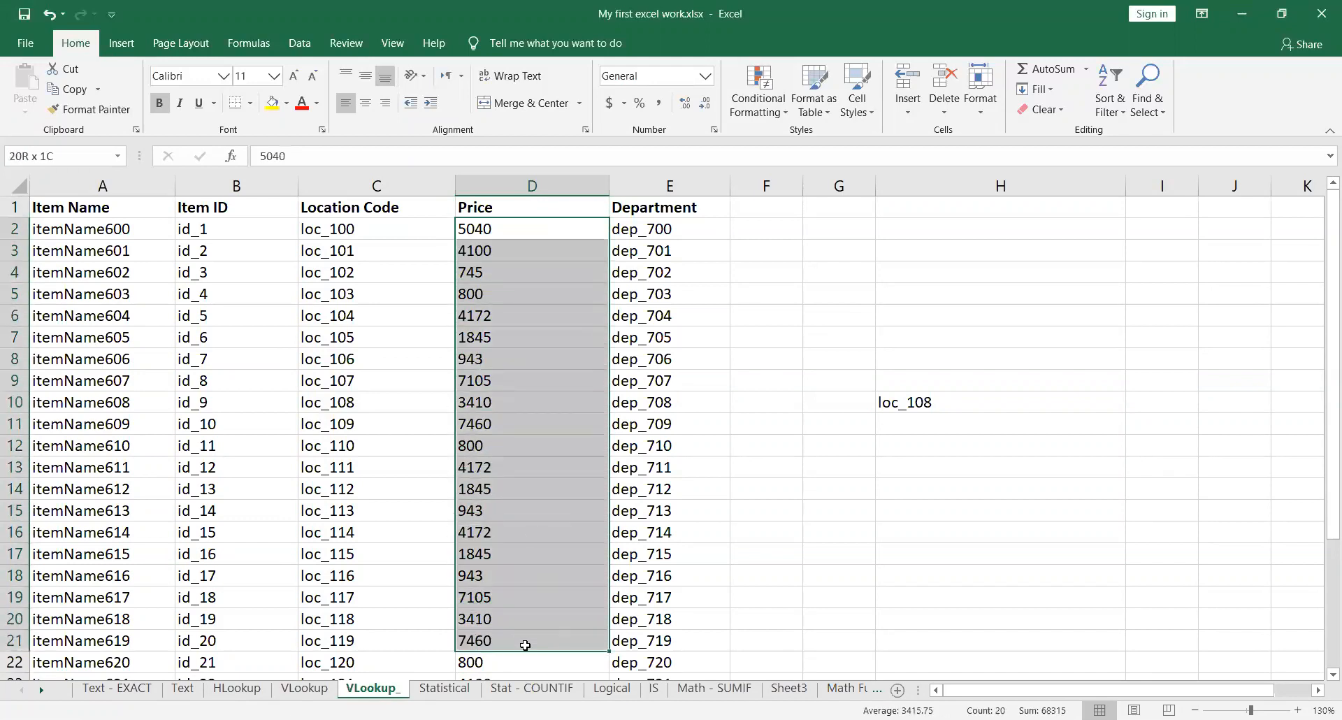
pyautogui.scroll(-3, 542, 509)
pyautogui.scroll(3, 546, 513)
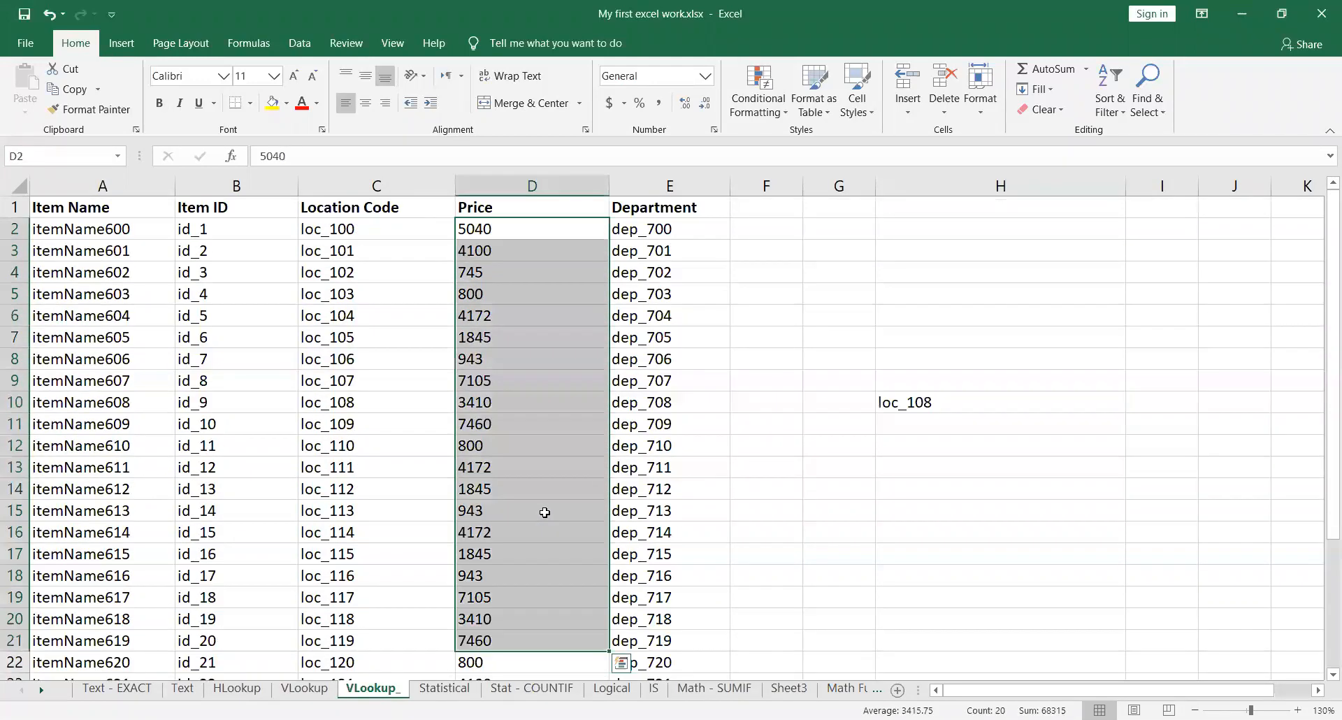
pyautogui.click(702, 213)
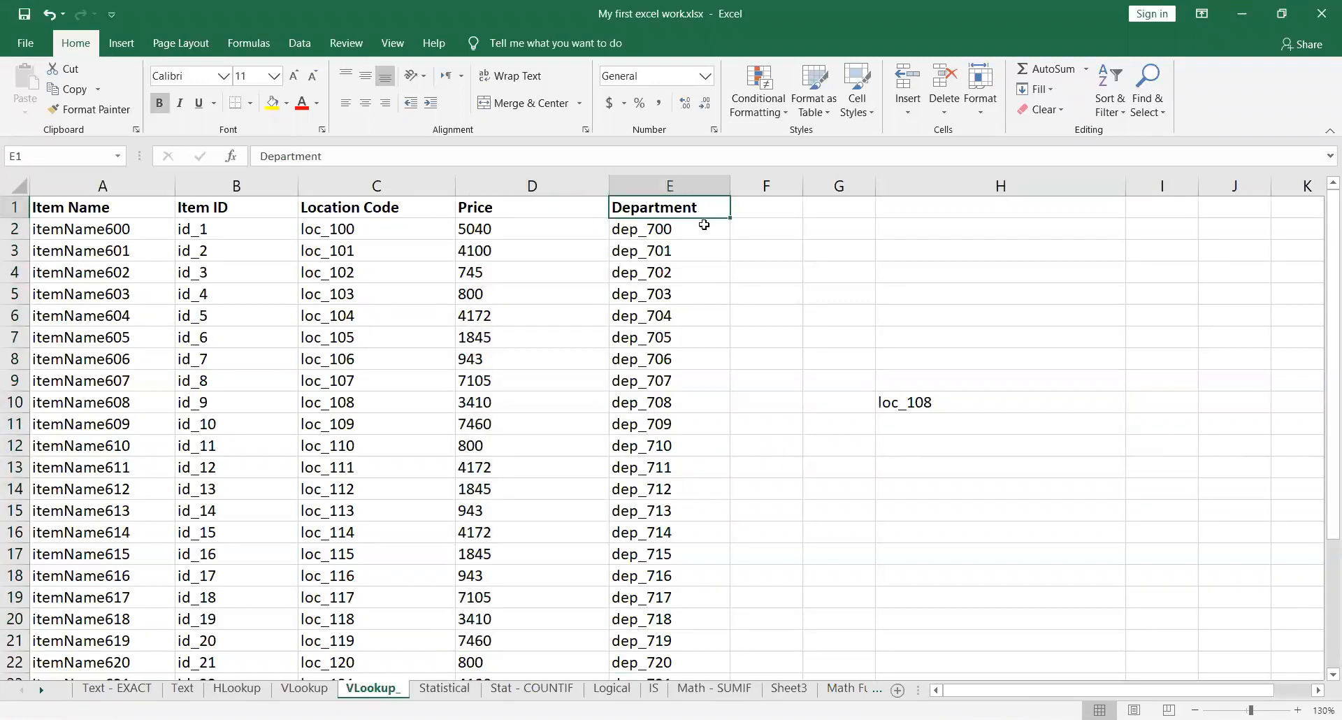
pyautogui.click(688, 229)
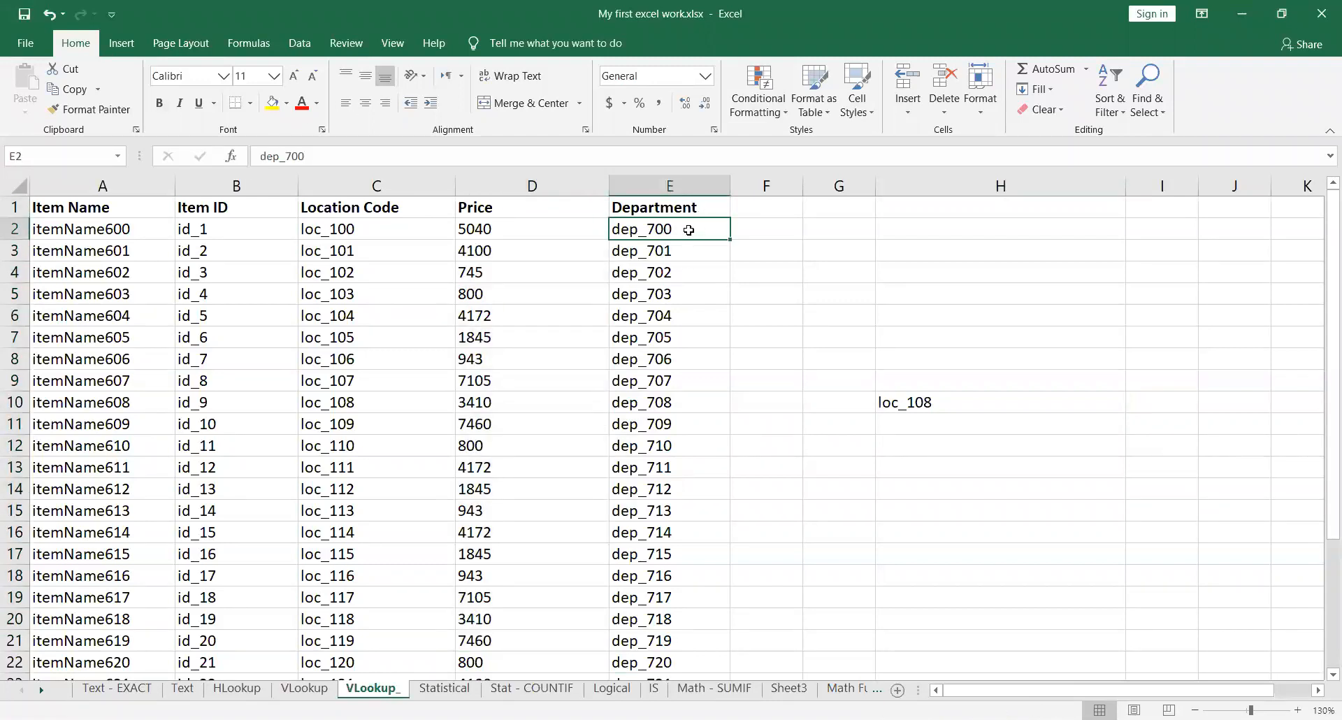
pyautogui.moveTo(688, 230); pyautogui.dragTo(699, 522)
pyautogui.scroll(-4, 703, 517)
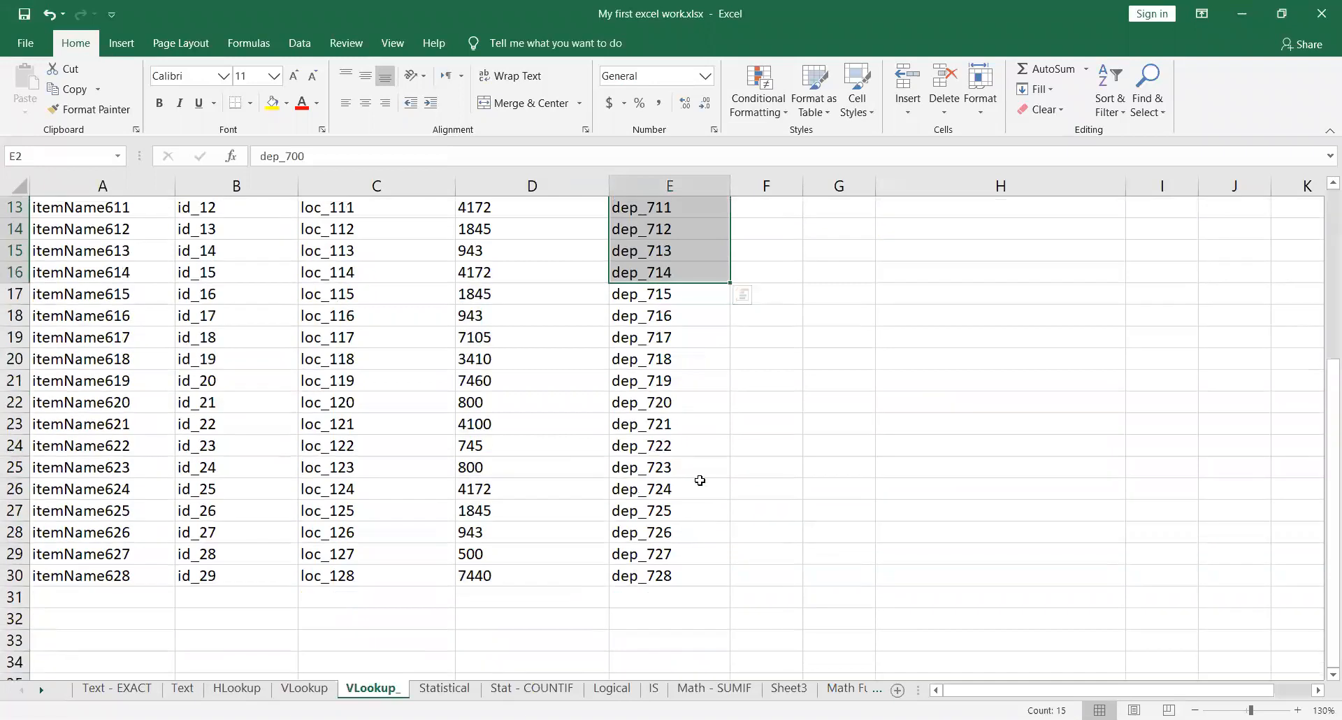
pyautogui.scroll(4, 705, 478)
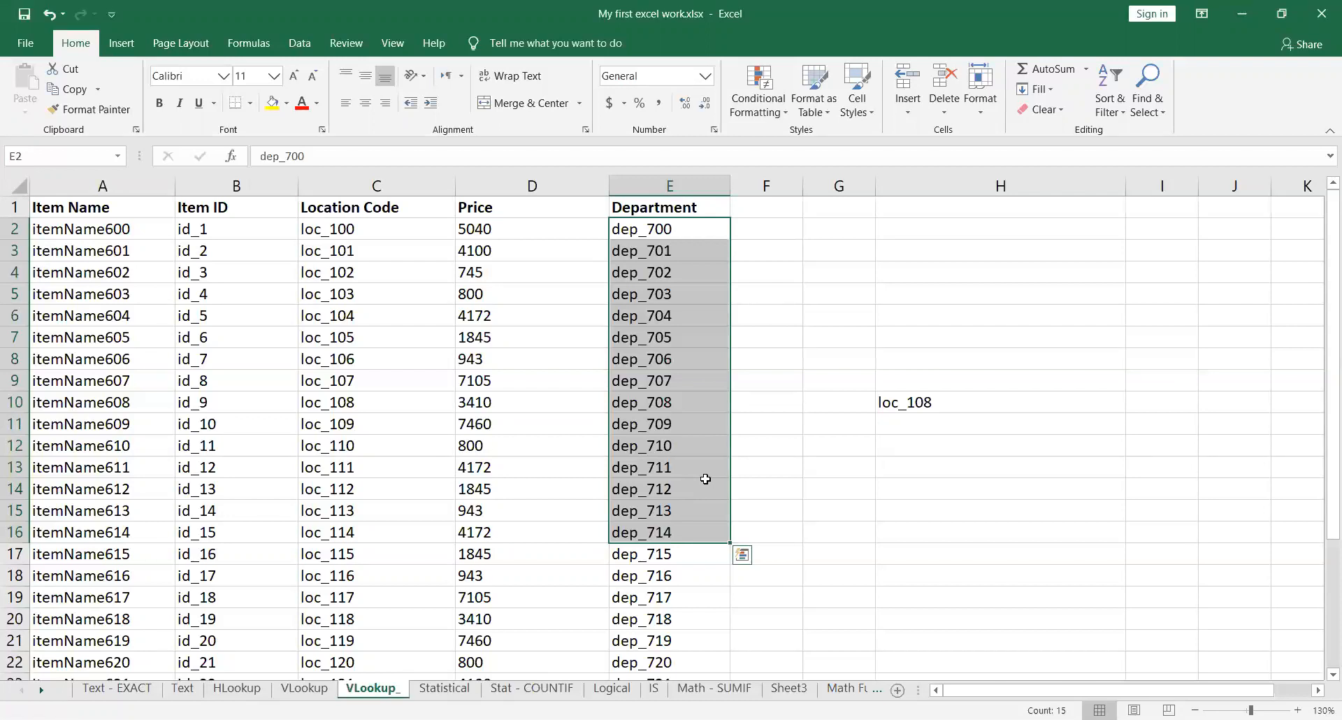
pyautogui.click(269, 599)
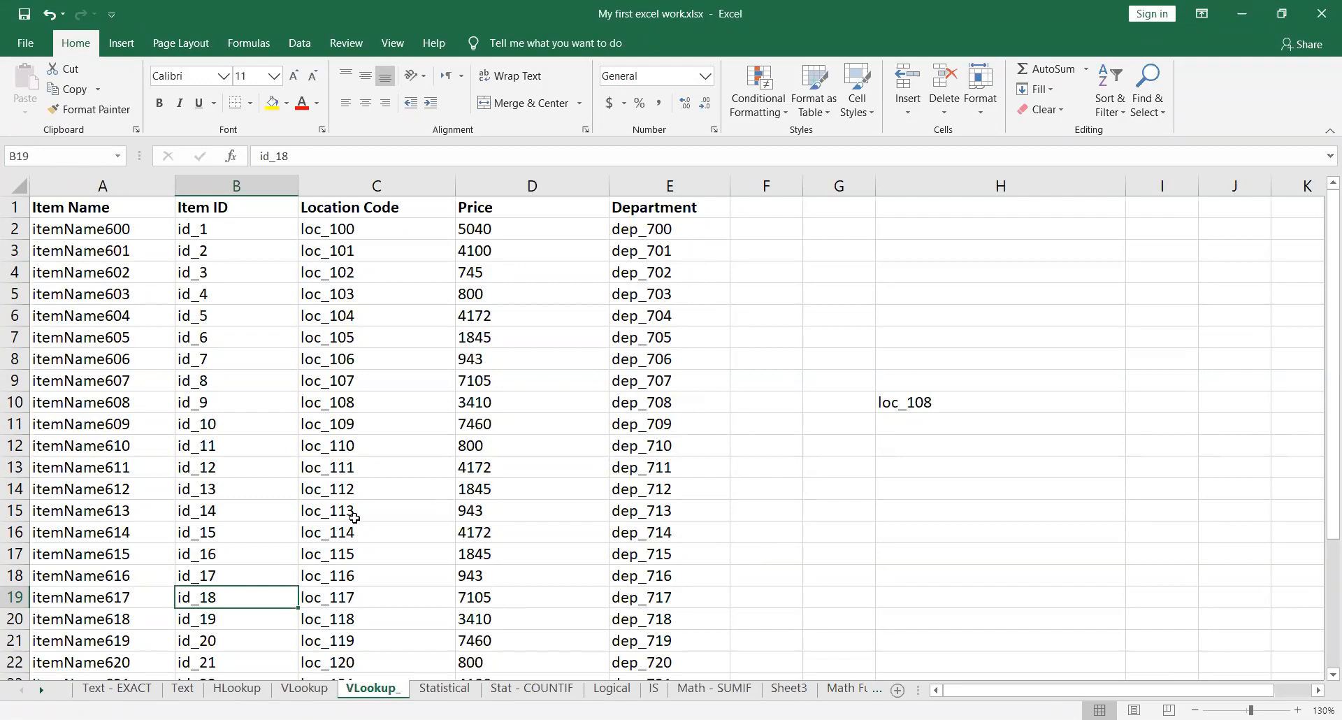
pyautogui.click(838, 297)
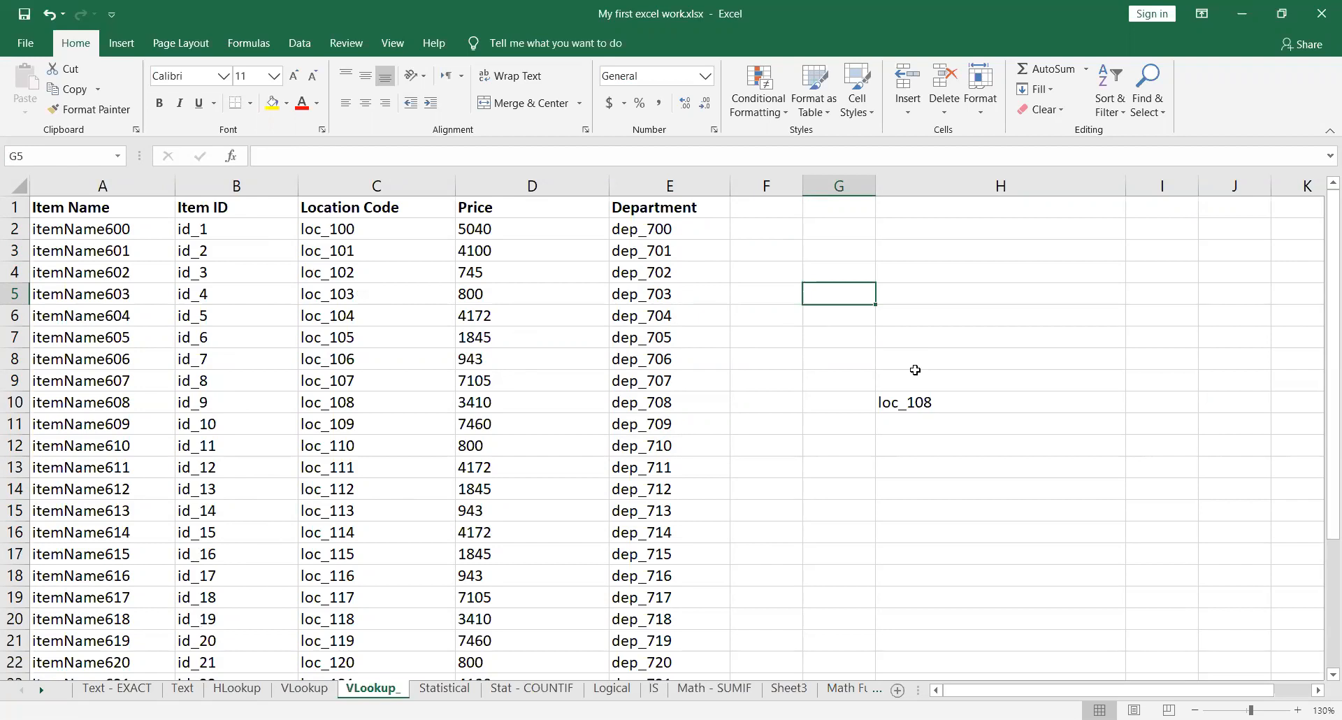
# Step: Examine the lookup value, table array and range lookup arguments of the VLOOKUP formula in H10 against the item table
pyautogui.click(991, 404)
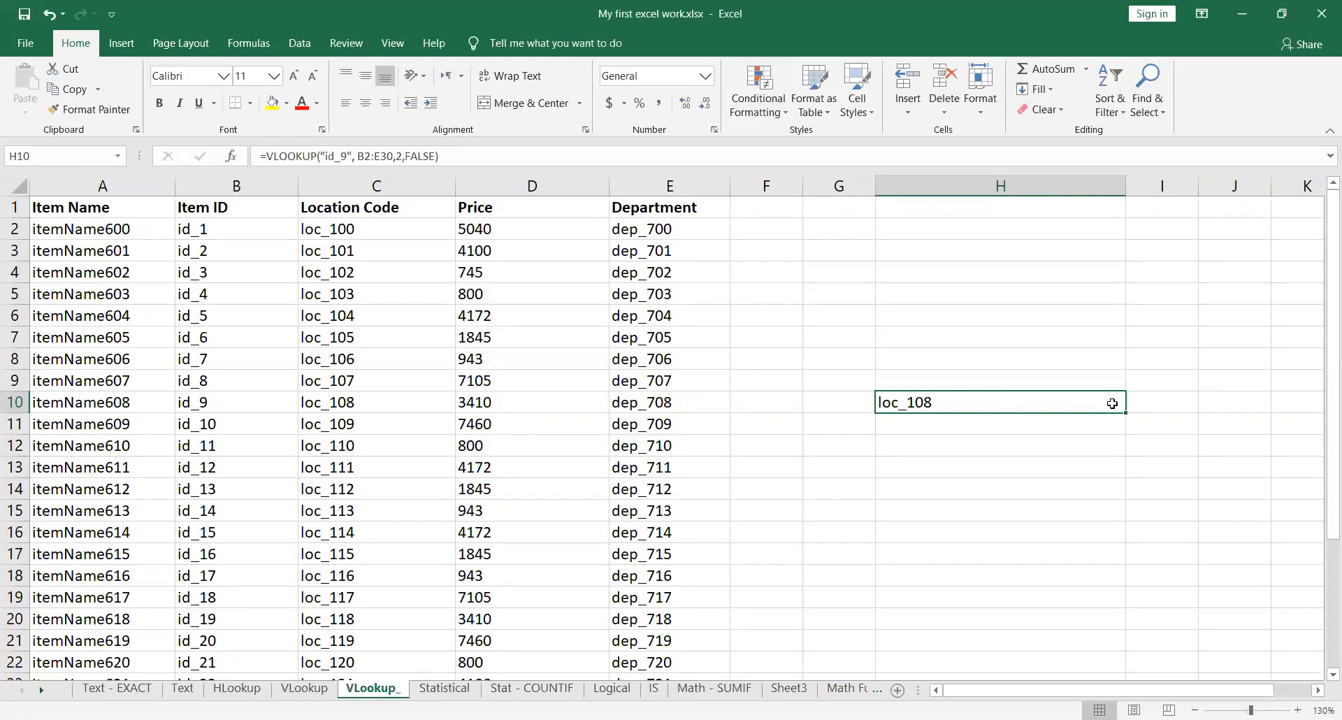
pyautogui.doubleClick(1112, 404)
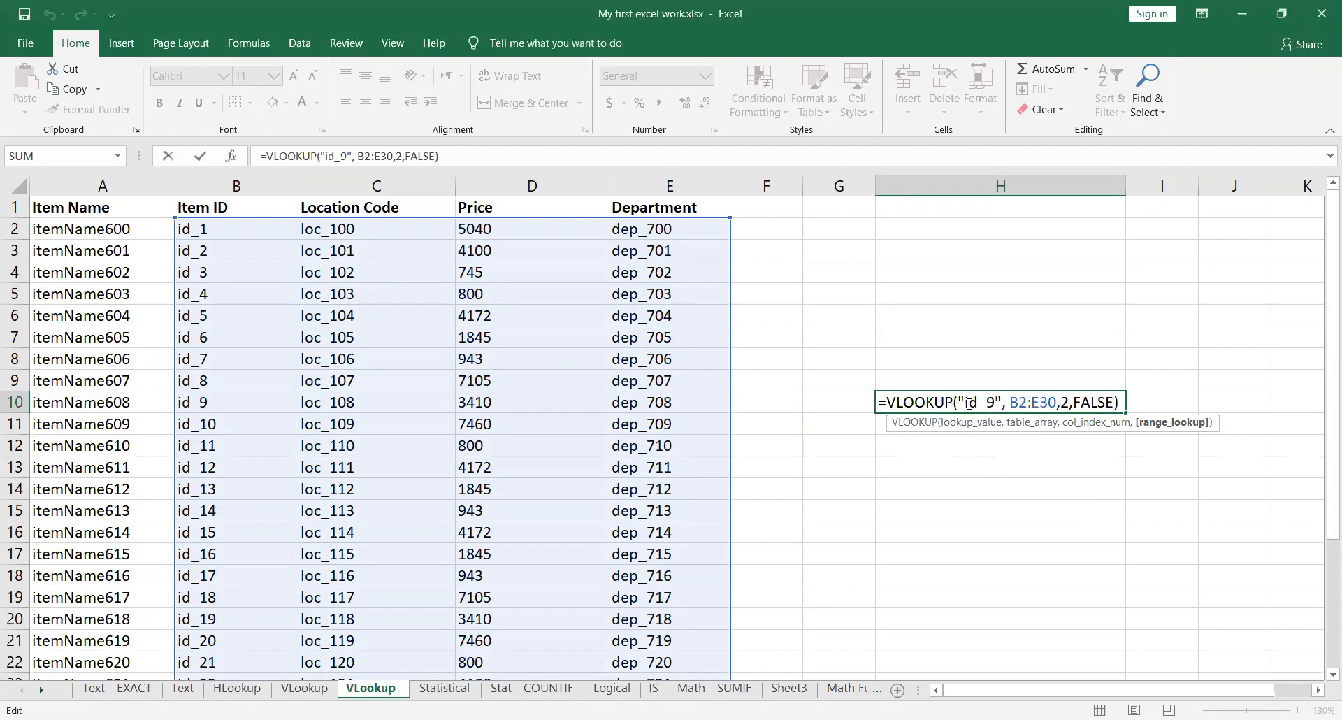
pyautogui.moveTo(964, 404); pyautogui.dragTo(997, 403)
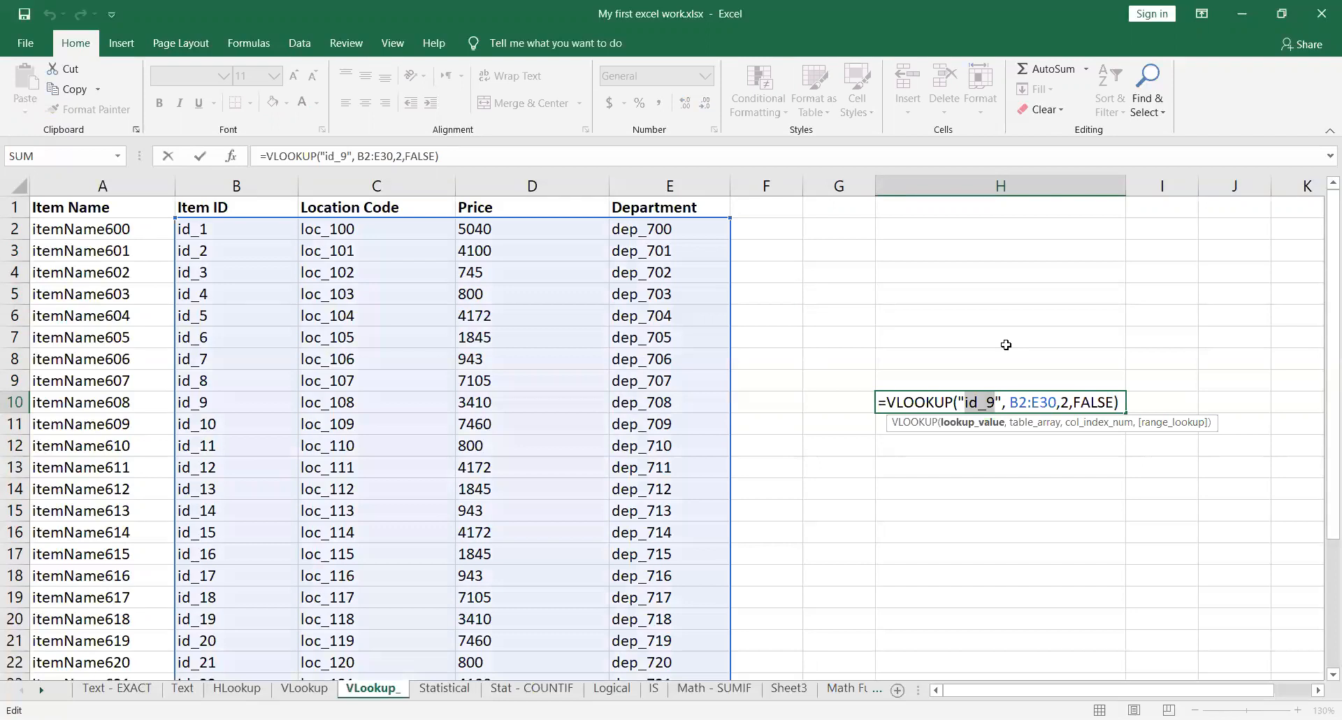
pyautogui.moveTo(1010, 404); pyautogui.dragTo(1057, 403)
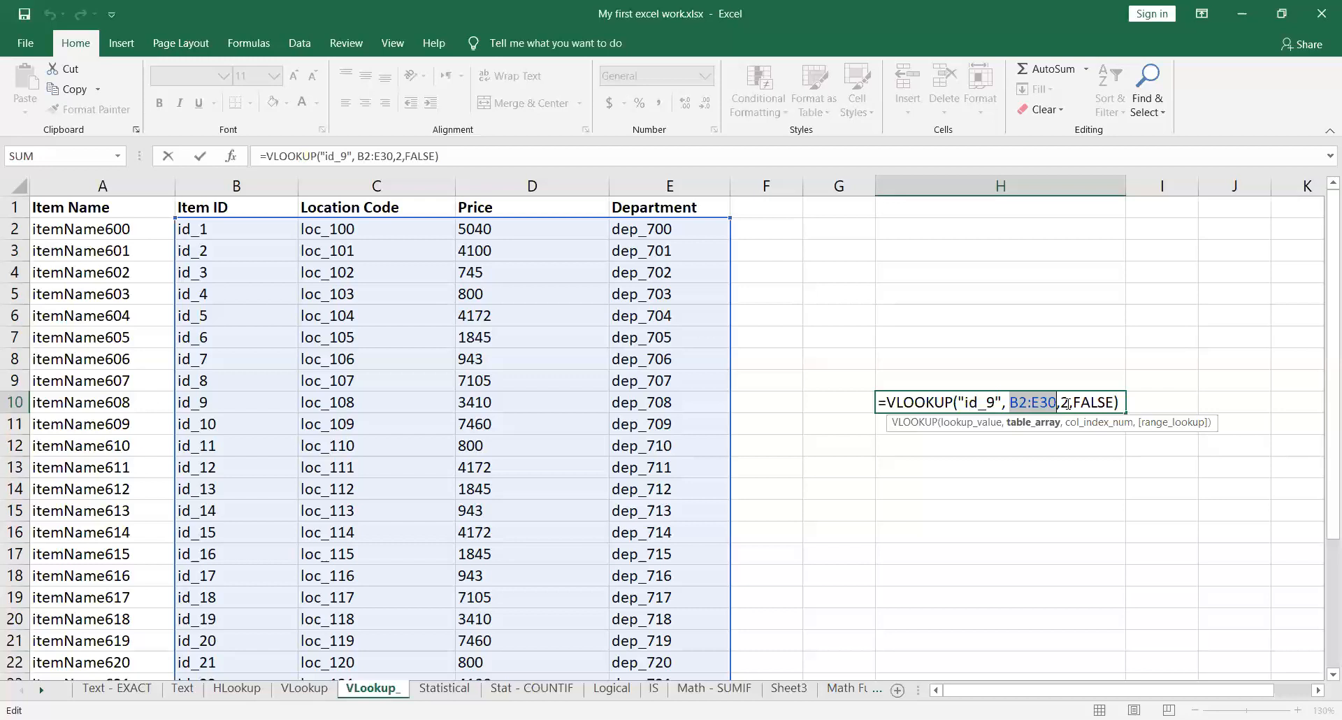
pyautogui.moveTo(1073, 403); pyautogui.dragTo(1113, 404)
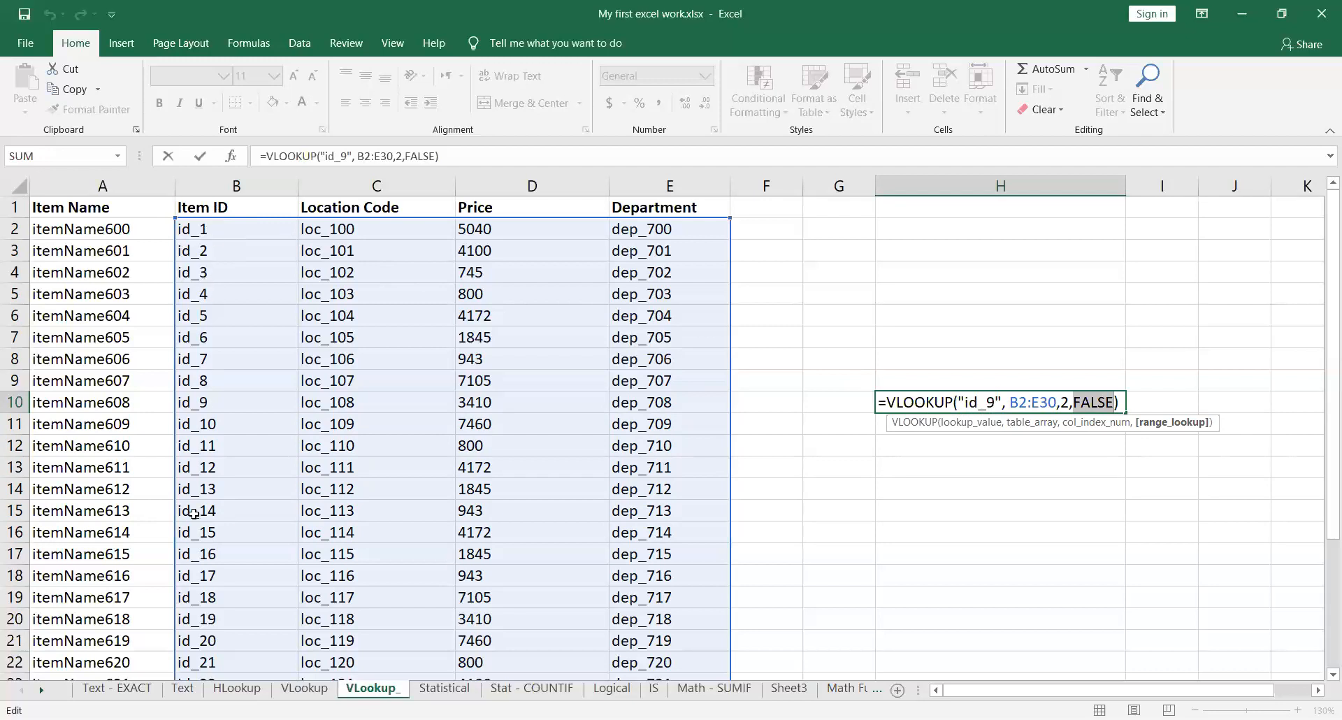
pyautogui.press('Return')
pyautogui.scroll(-3, 209, 638)
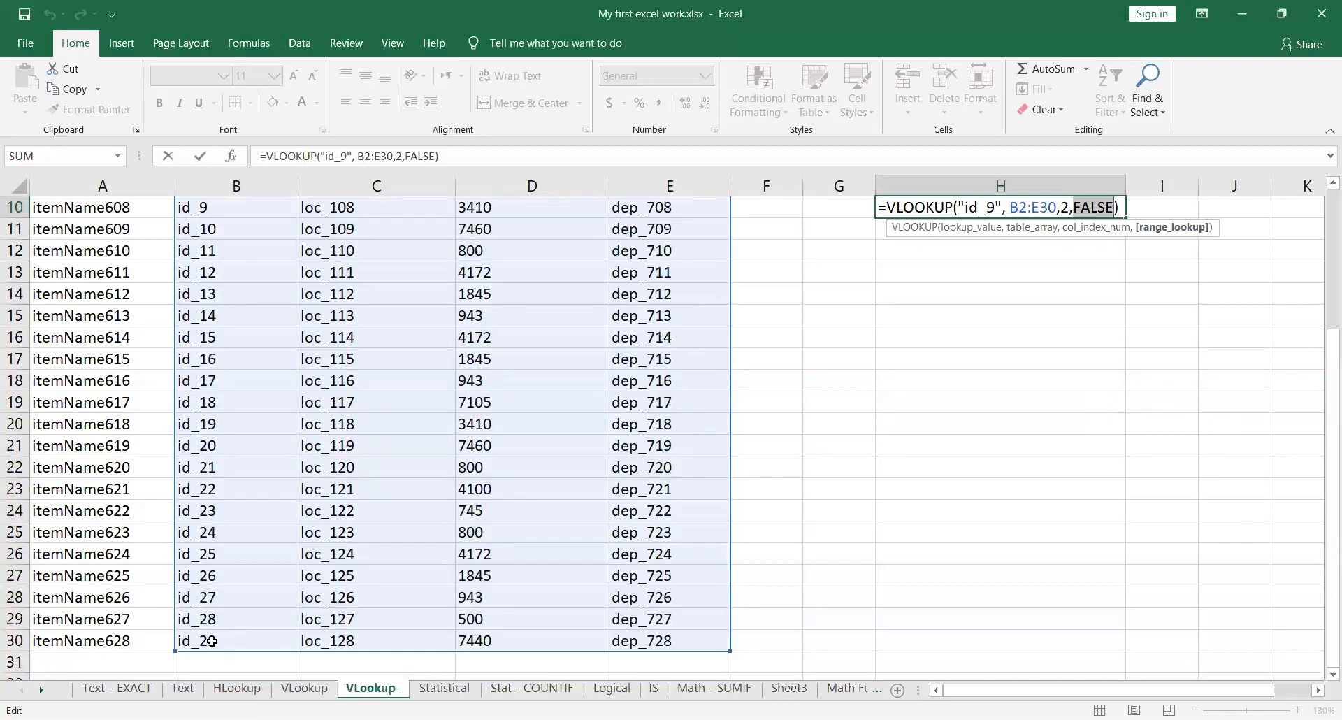
pyautogui.scroll(3, 212, 641)
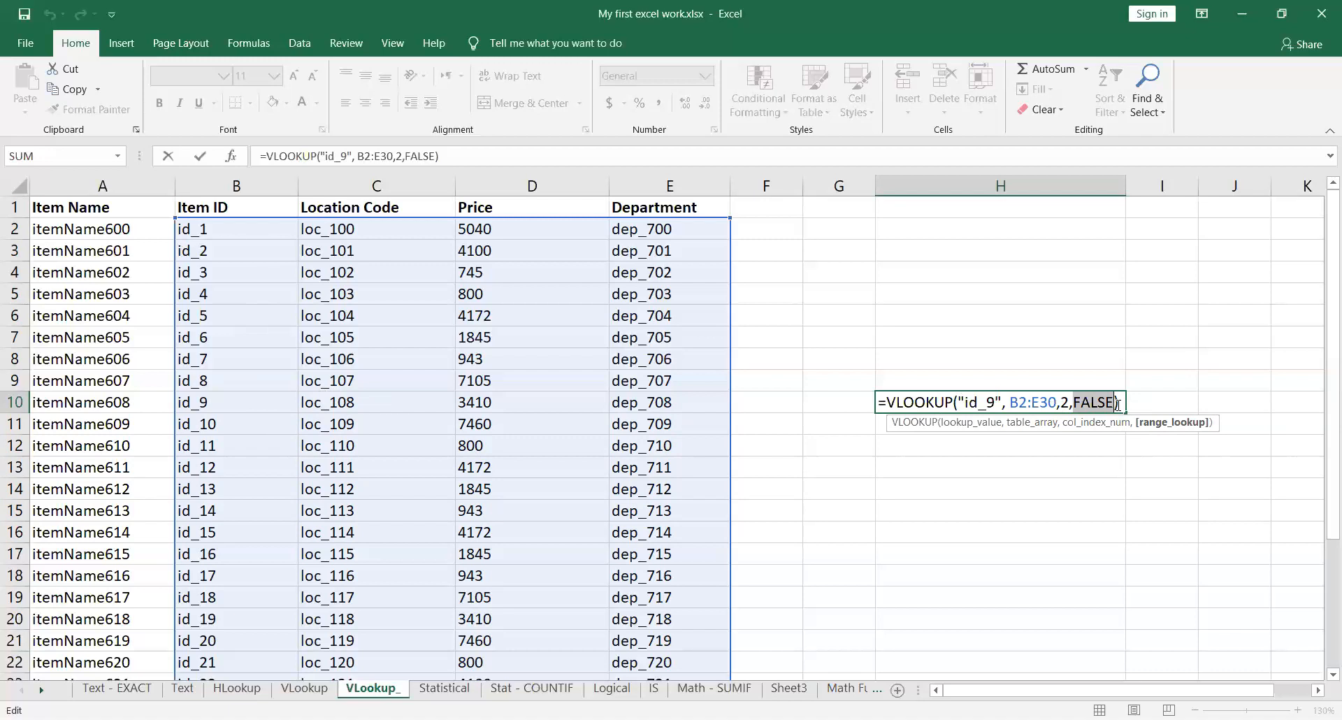
# Step: Commit the existing VLOOKUP formula in H10 and check its formula and result once more
pyautogui.click(559, 719)
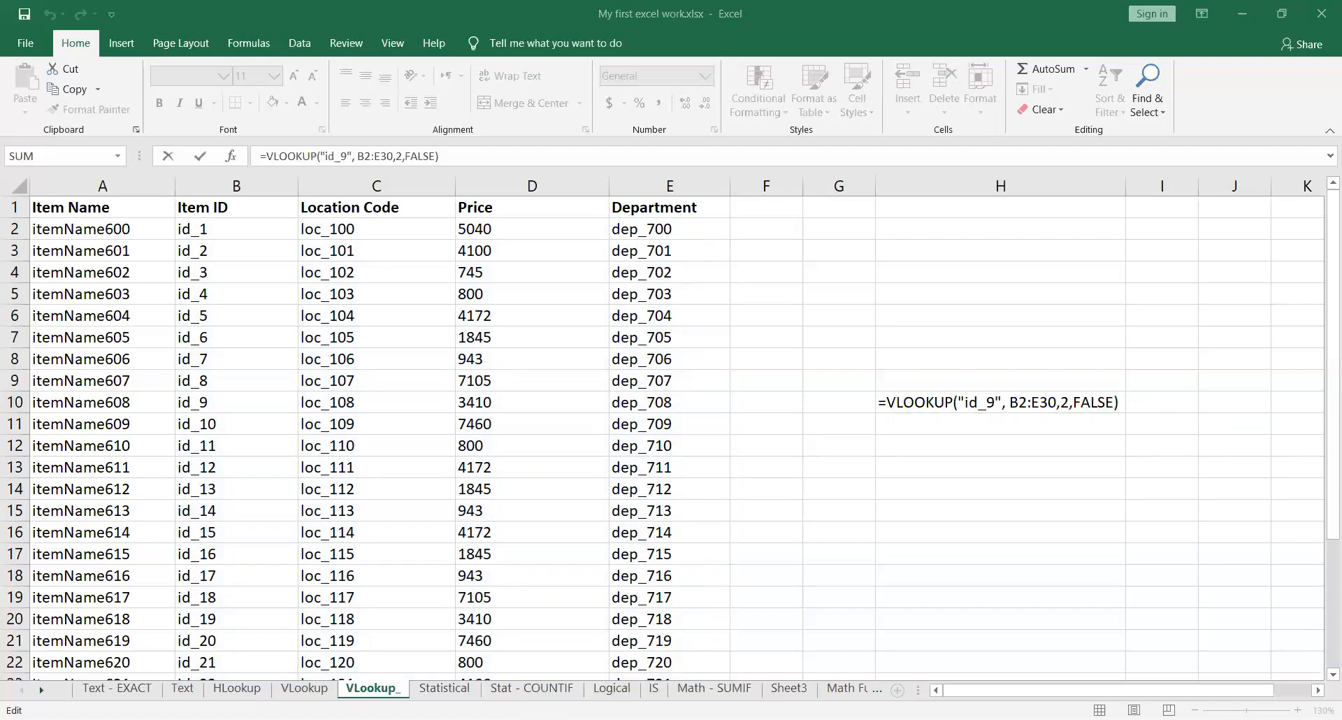
pyautogui.click(1118, 404)
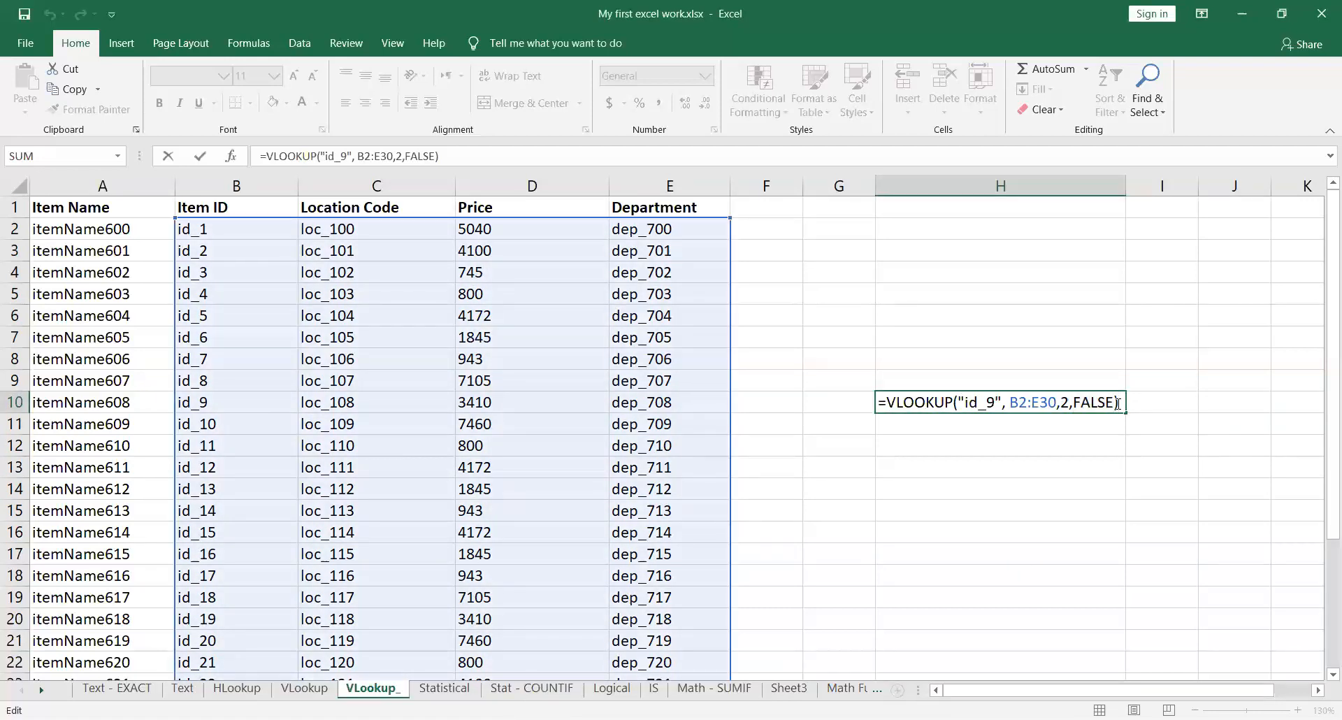
pyautogui.press('Return')
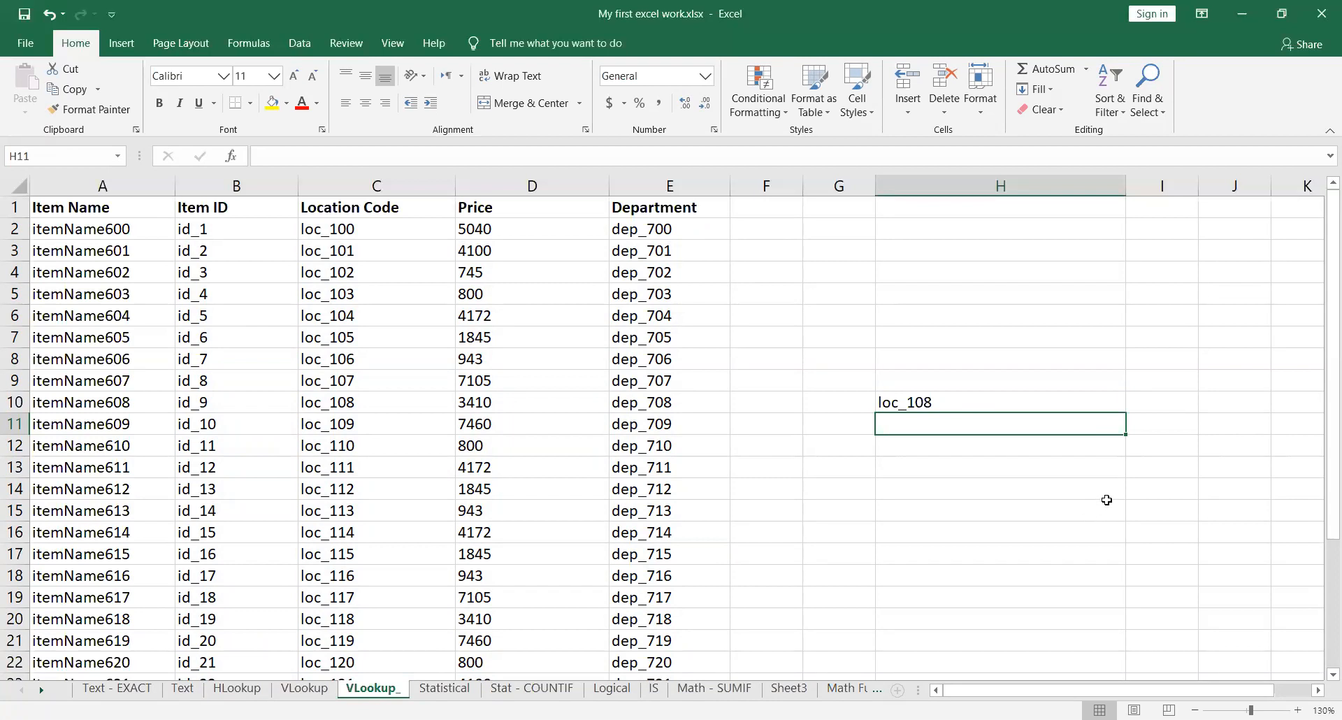
pyautogui.doubleClick(1005, 404)
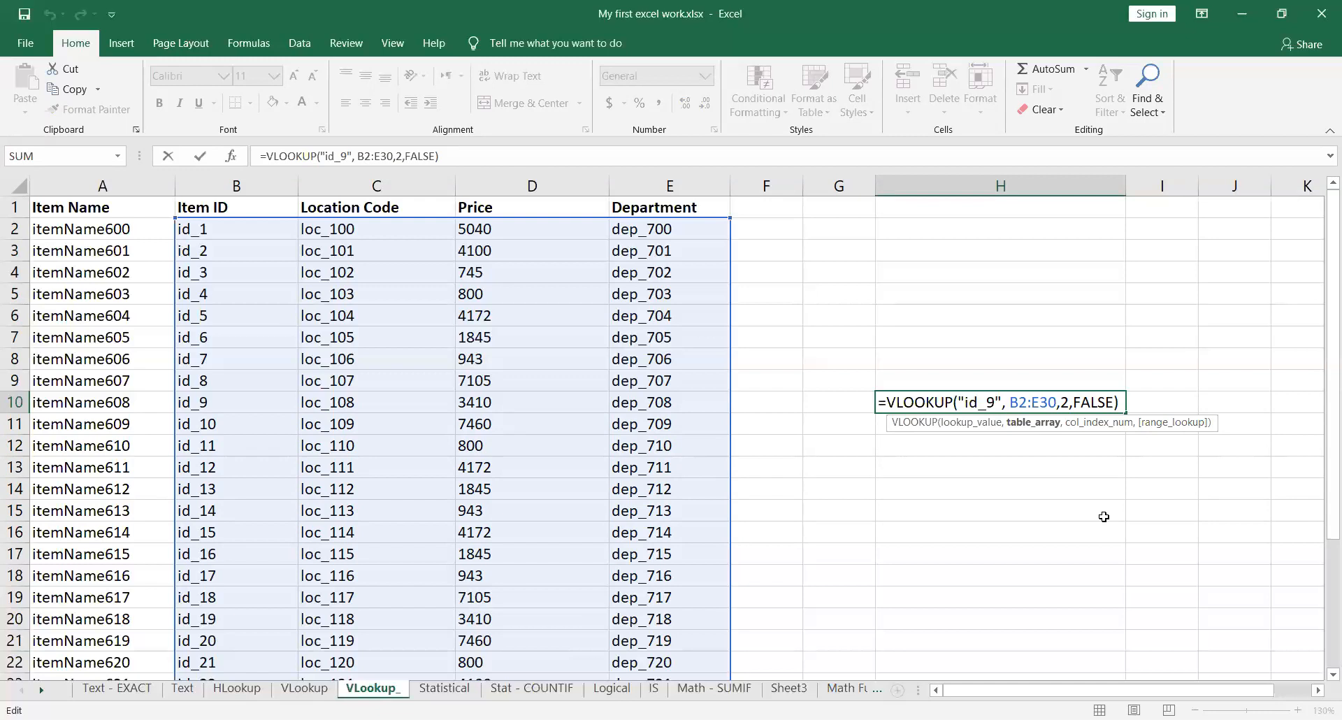
pyautogui.hotkey('ctrl', 'Return')
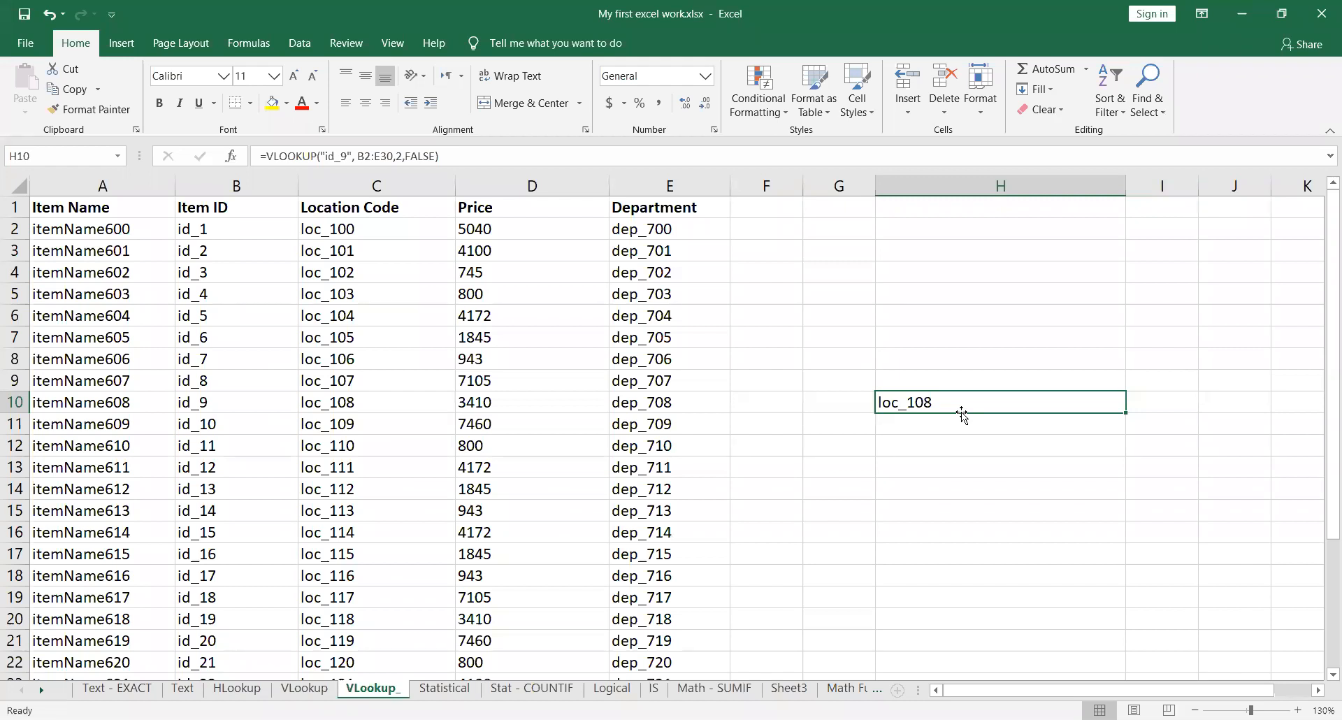
# Step: Set the column index of the VLOOKUP formula in H10 to 3 and check the id_9 row from Item ID to Price
pyautogui.doubleClick(1000, 402)
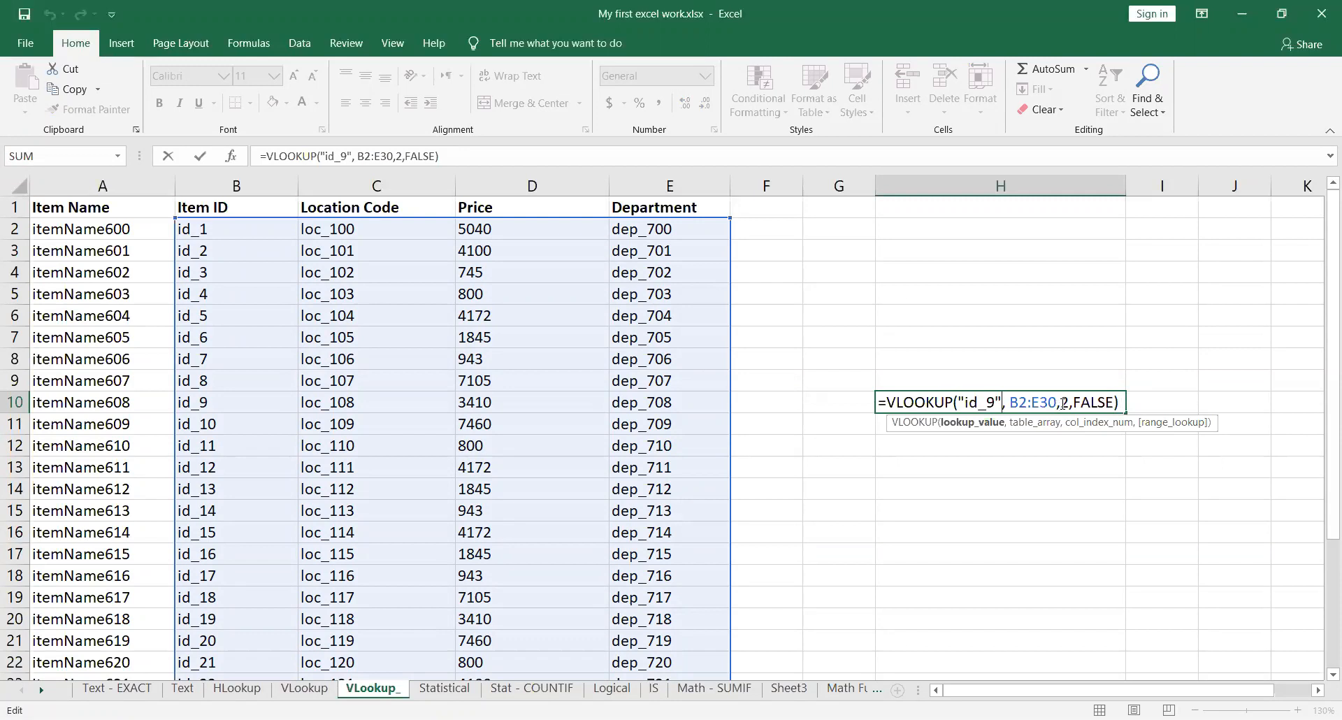
pyautogui.moveTo(1060, 403); pyautogui.dragTo(1070, 404)
pyautogui.write('3')
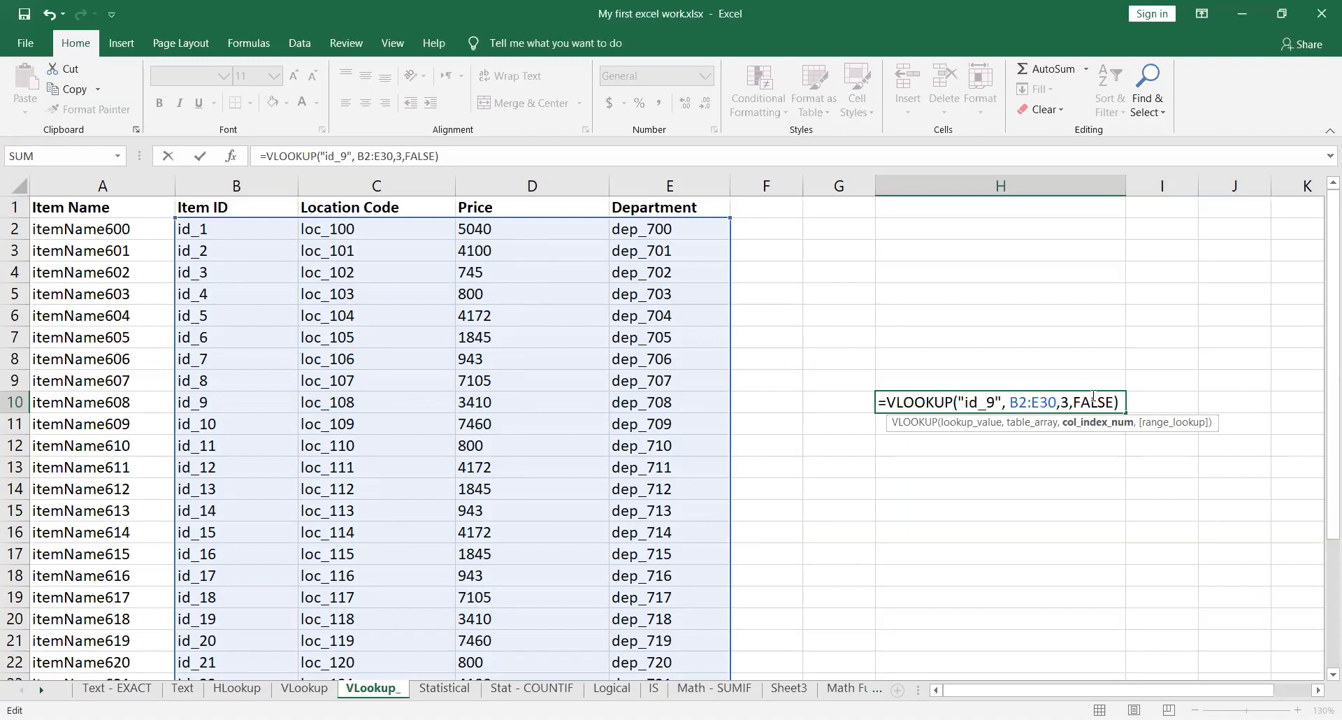
pyautogui.press('Return')
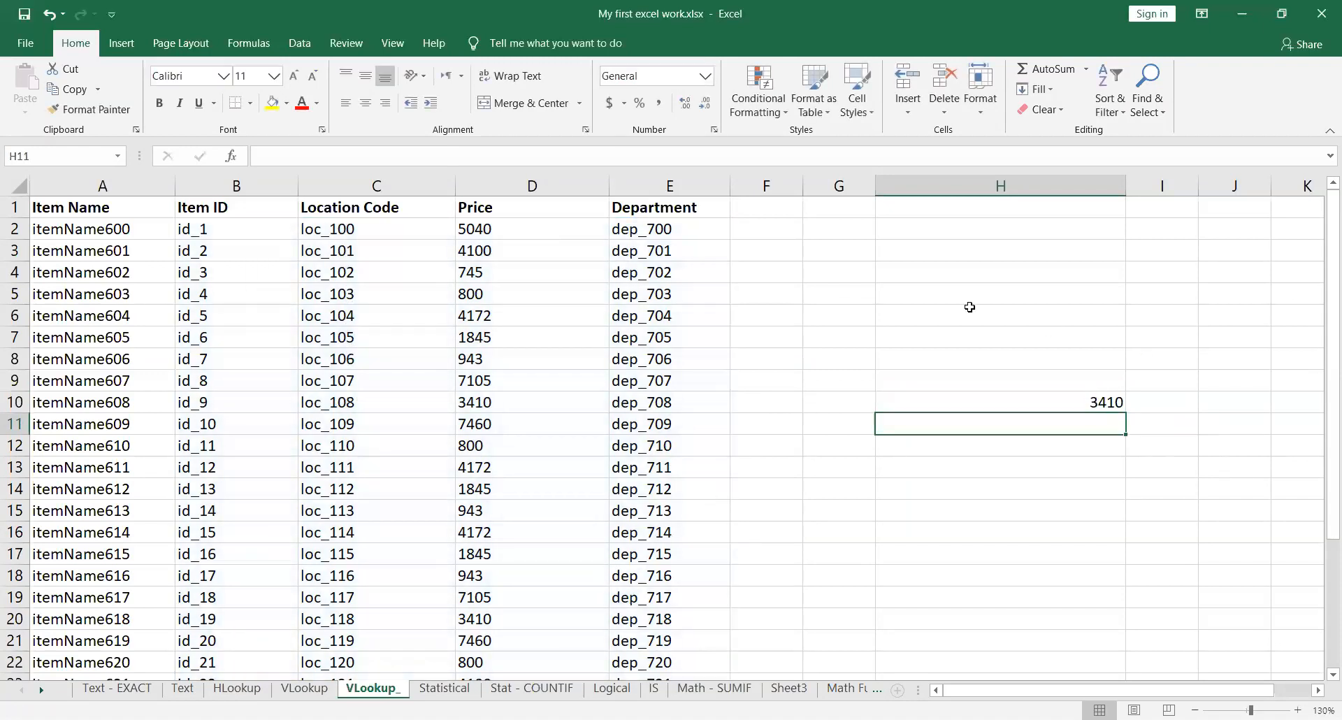
pyautogui.click(482, 406)
pyautogui.moveTo(249, 403); pyautogui.dragTo(483, 406)
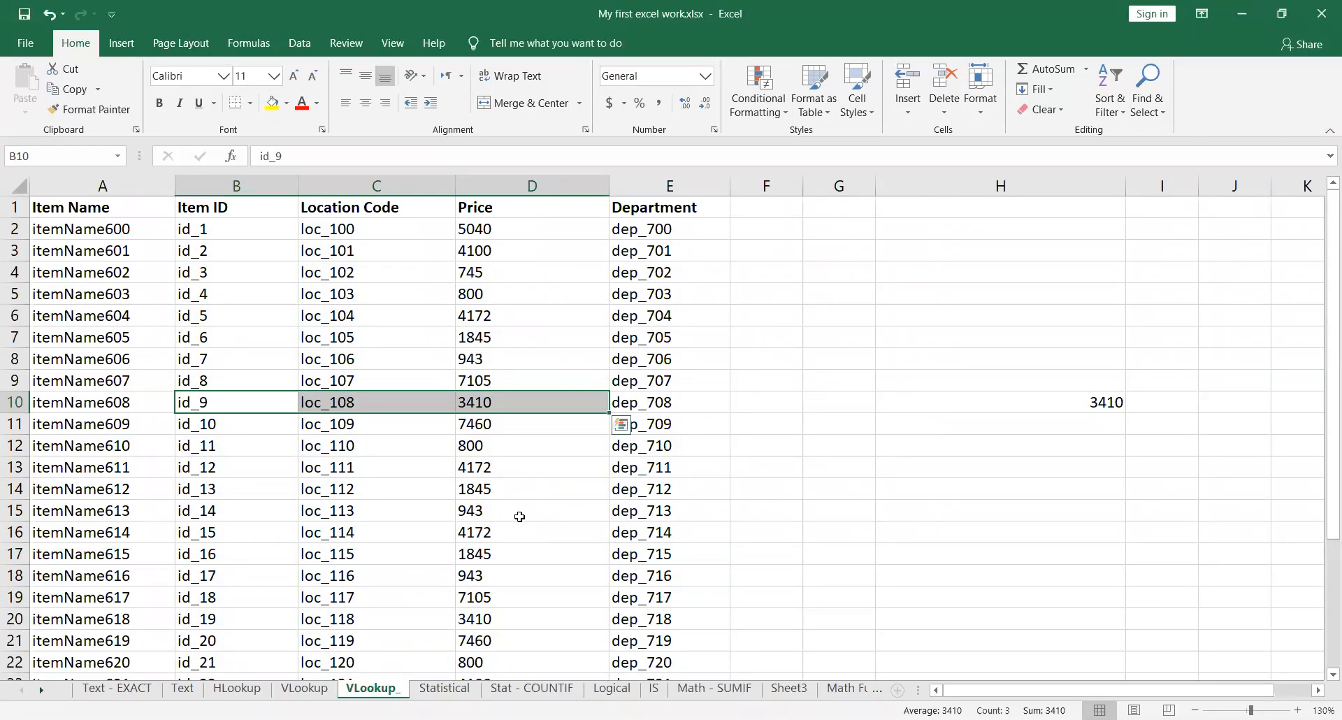
# Step: Replace the fixed lookup value "id_9" in the H10 VLOOKUP formula with a reference to cell G10
pyautogui.click(1089, 400)
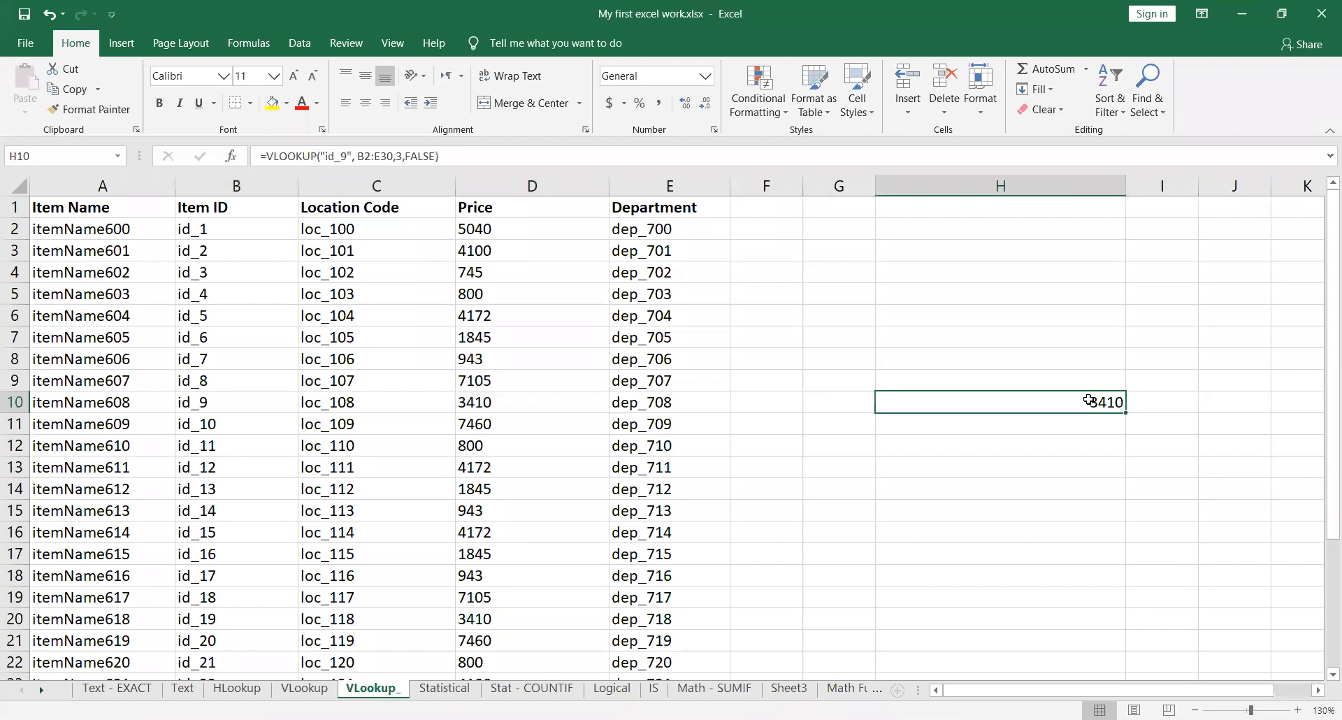
pyautogui.doubleClick(975, 404)
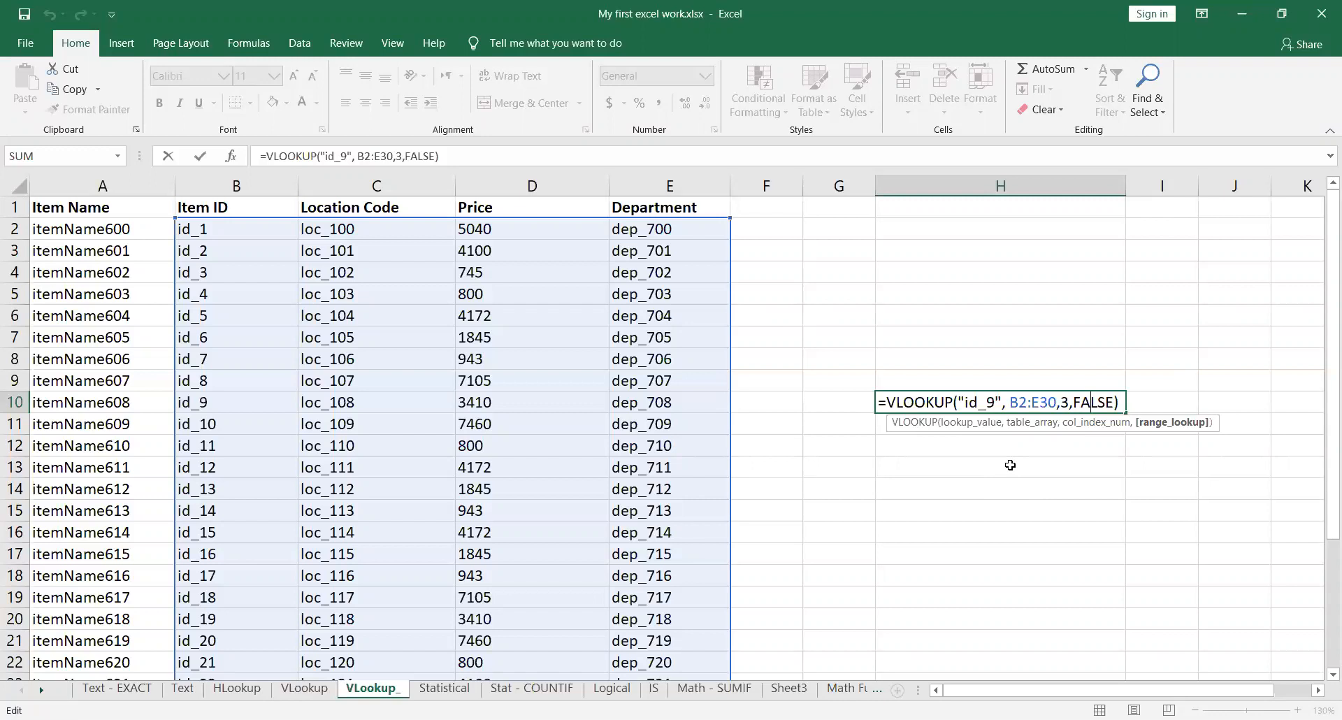
pyautogui.click(1000, 403)
pyautogui.hotkey('shift', 'Left')
pyautogui.hotkey('shift', 'Left')
pyautogui.hotkey('shift', 'Left')
pyautogui.hotkey('shift', 'Left')
pyautogui.hotkey('shift', 'Left')
pyautogui.hotkey('shift', 'Left')
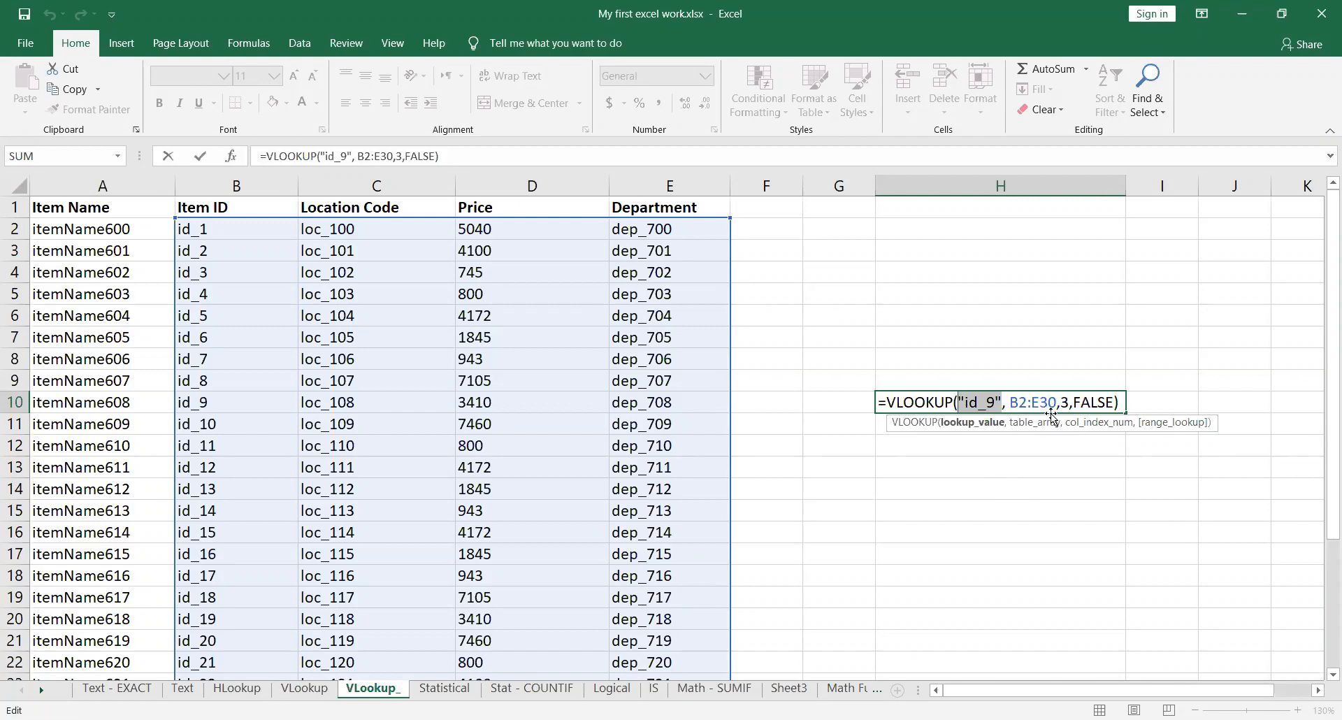
pyautogui.write('G10')
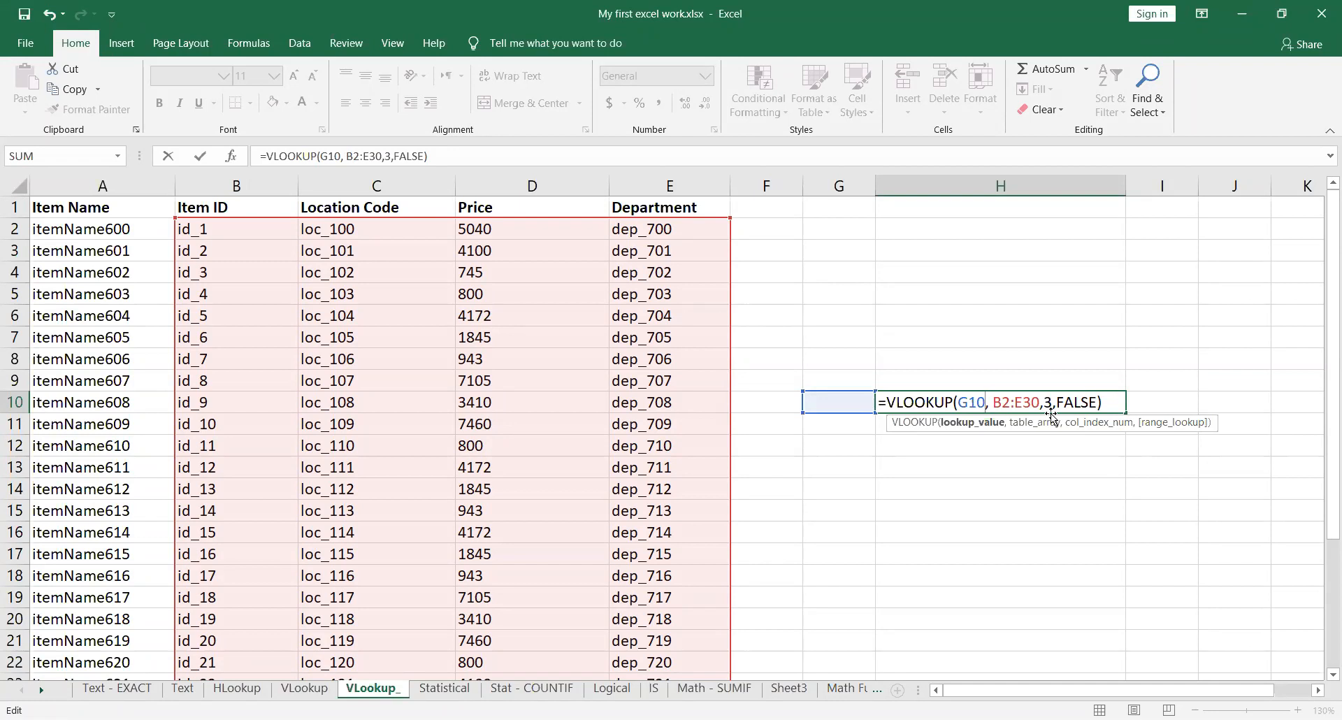
pyautogui.press('Return')
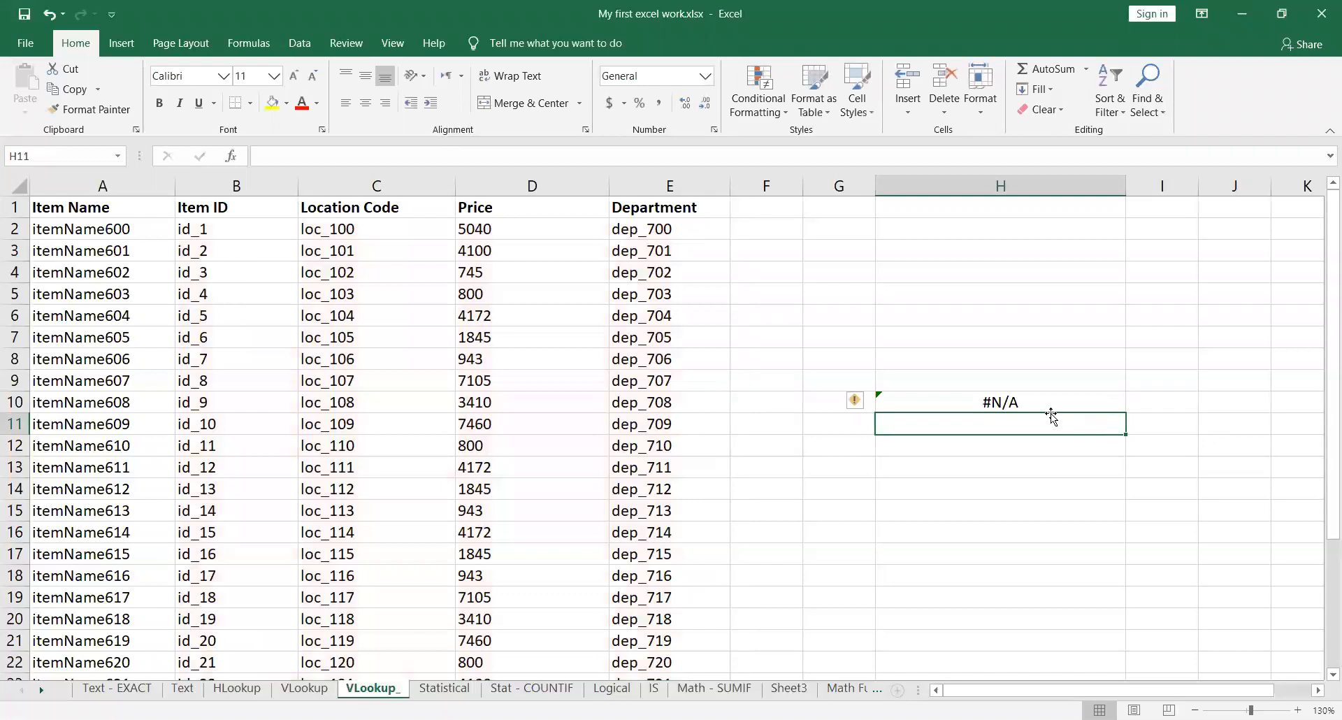
# Step: Enter id_15 in cell G10 as the Item ID for the formula to look up
pyautogui.press('Up')
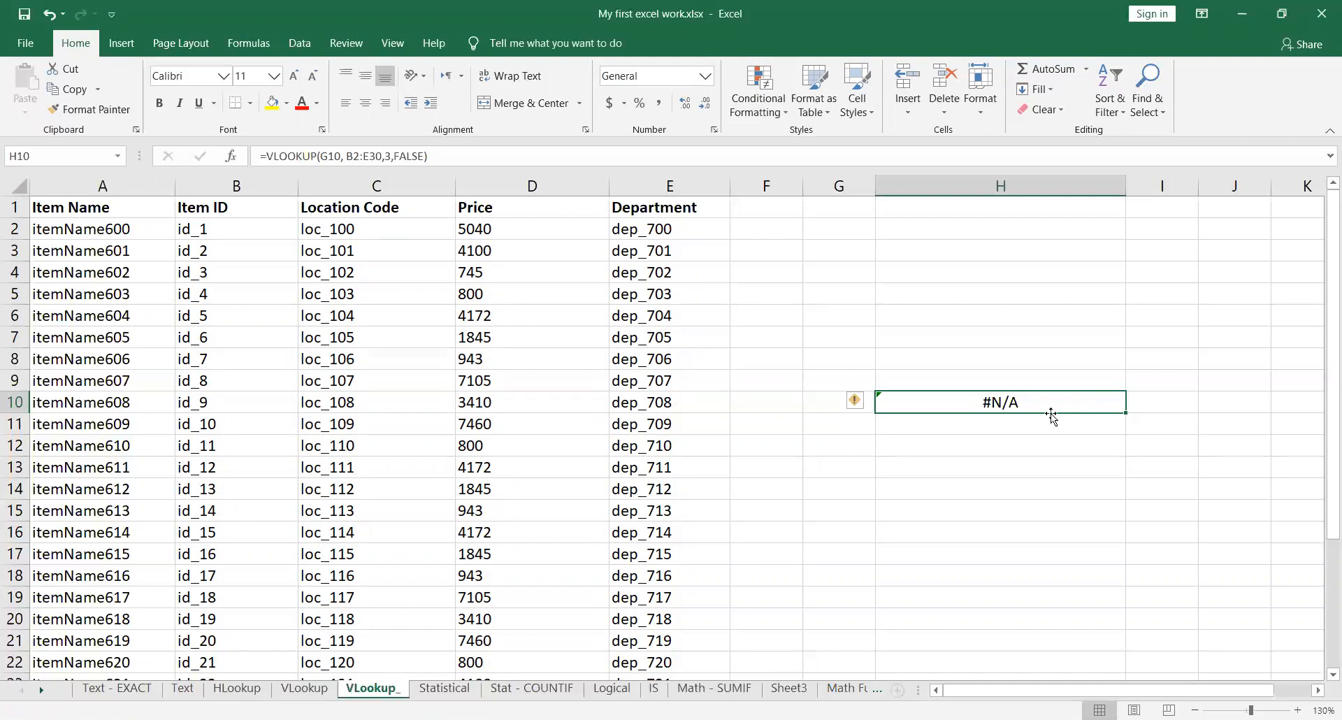
pyautogui.press('Left')
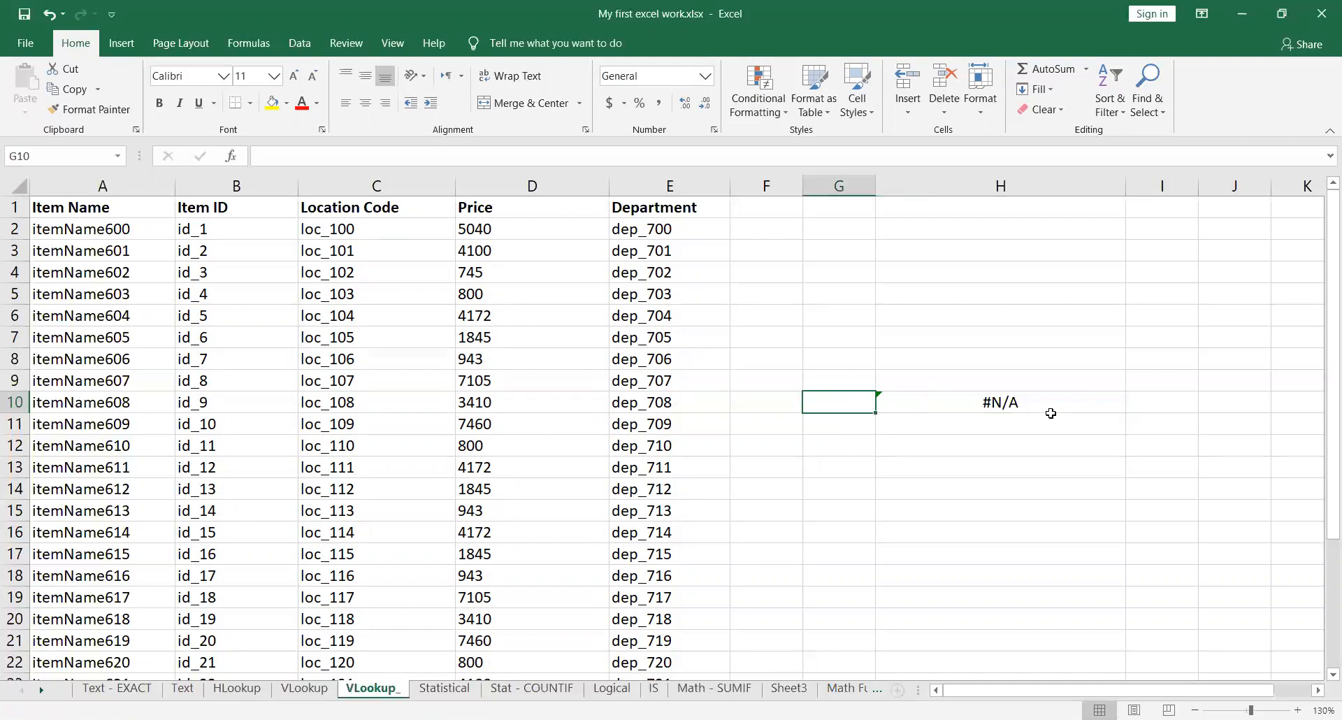
pyautogui.write('id_')
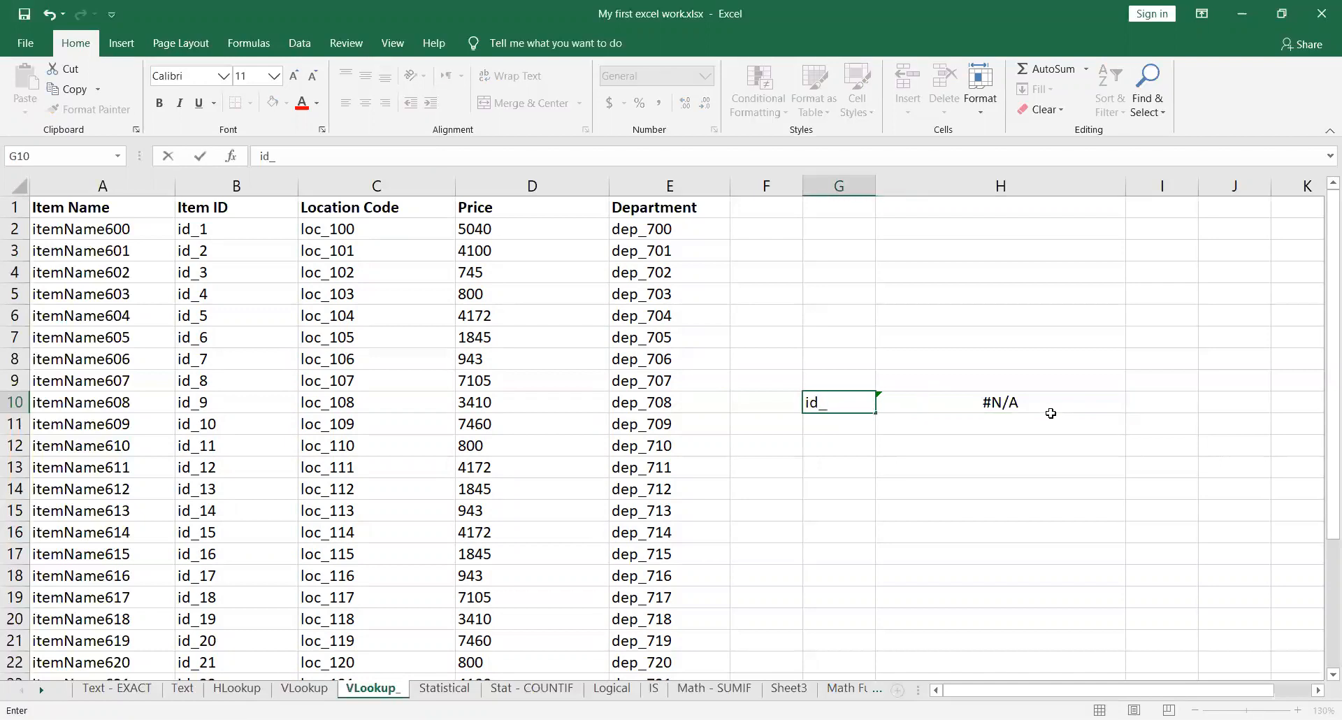
pyautogui.write('15')
pyautogui.press('Return')
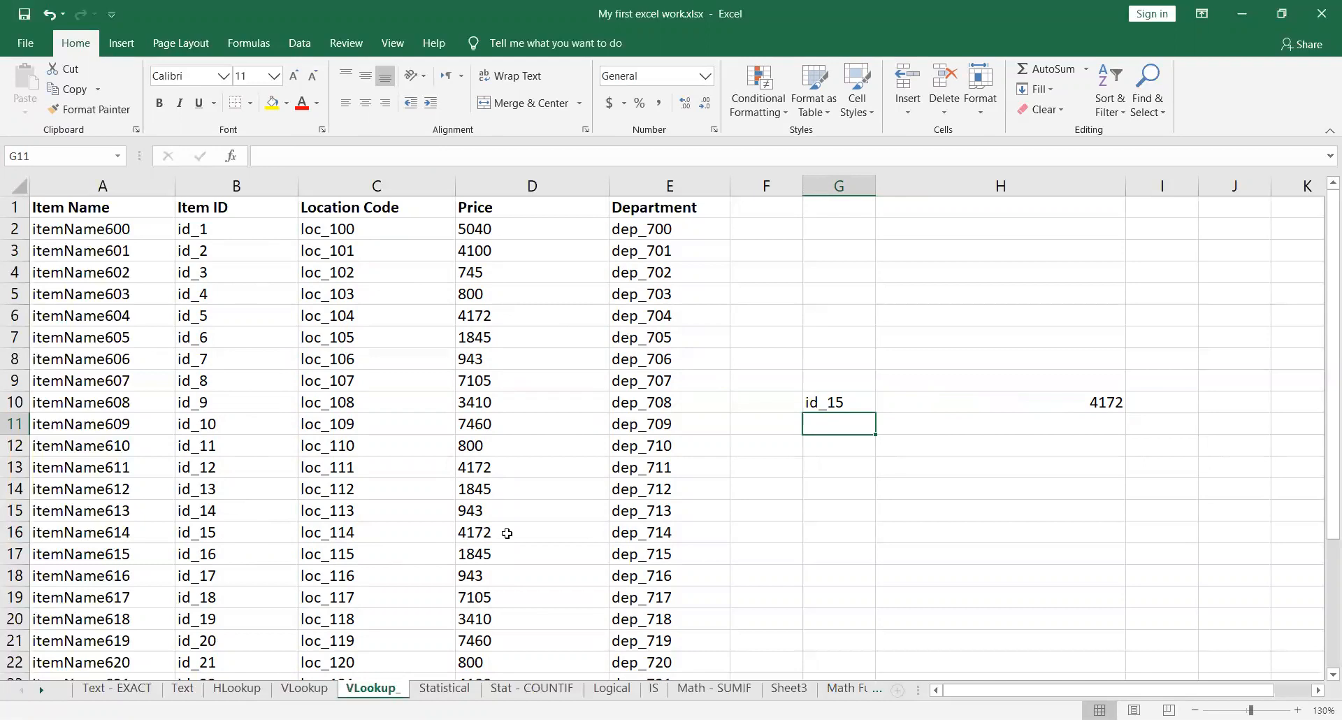
# Step: Compare H10 and G10 with the item table, and set the VLOOKUP column index in H10 to 4 to return the Department
pyautogui.click(1041, 402)
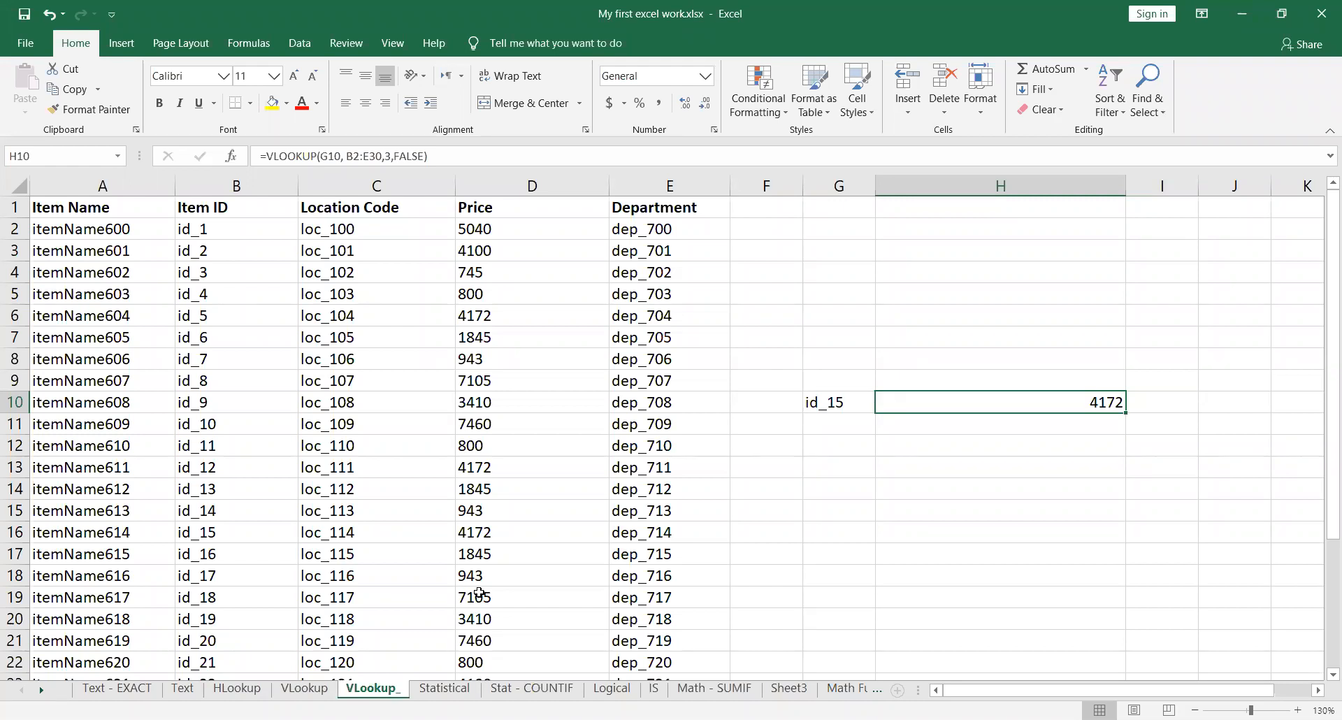
pyautogui.scroll(-8, 360, 357)
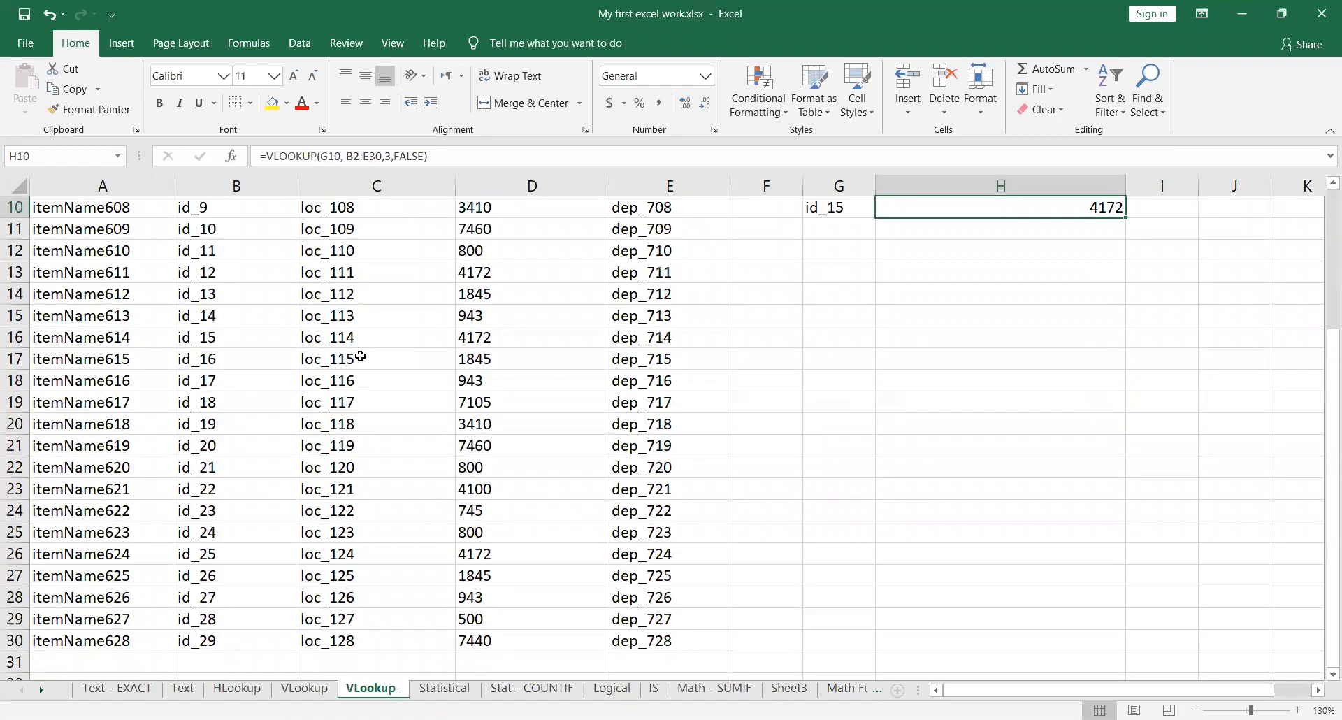
pyautogui.scroll(7, 486, 386)
pyautogui.scroll(1, 486, 386)
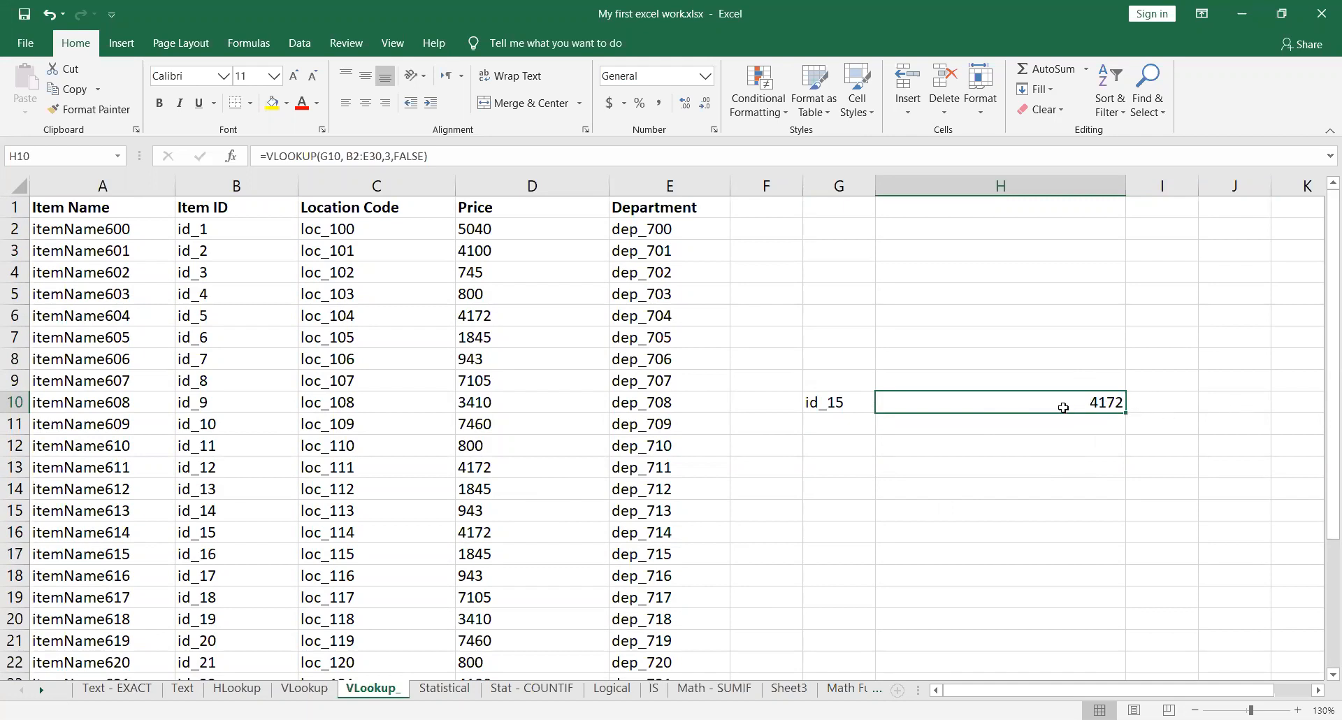
pyautogui.click(856, 407)
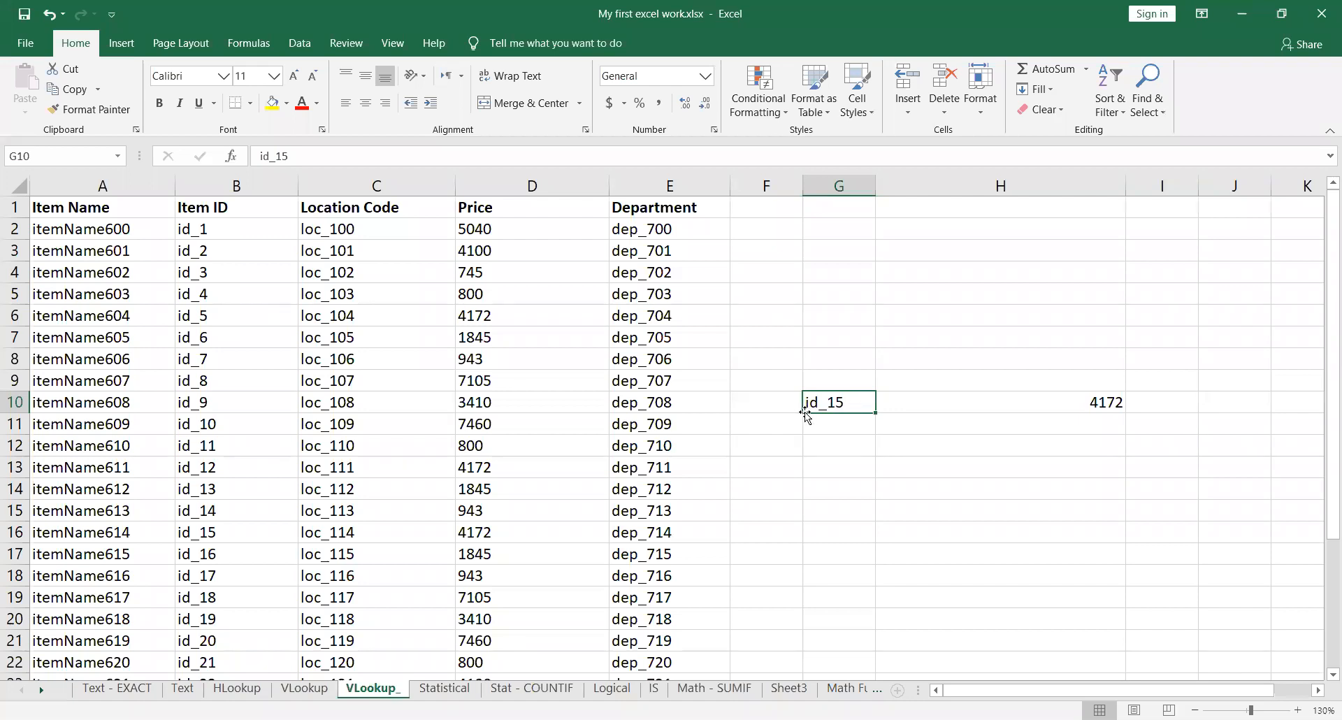
pyautogui.click(1053, 405)
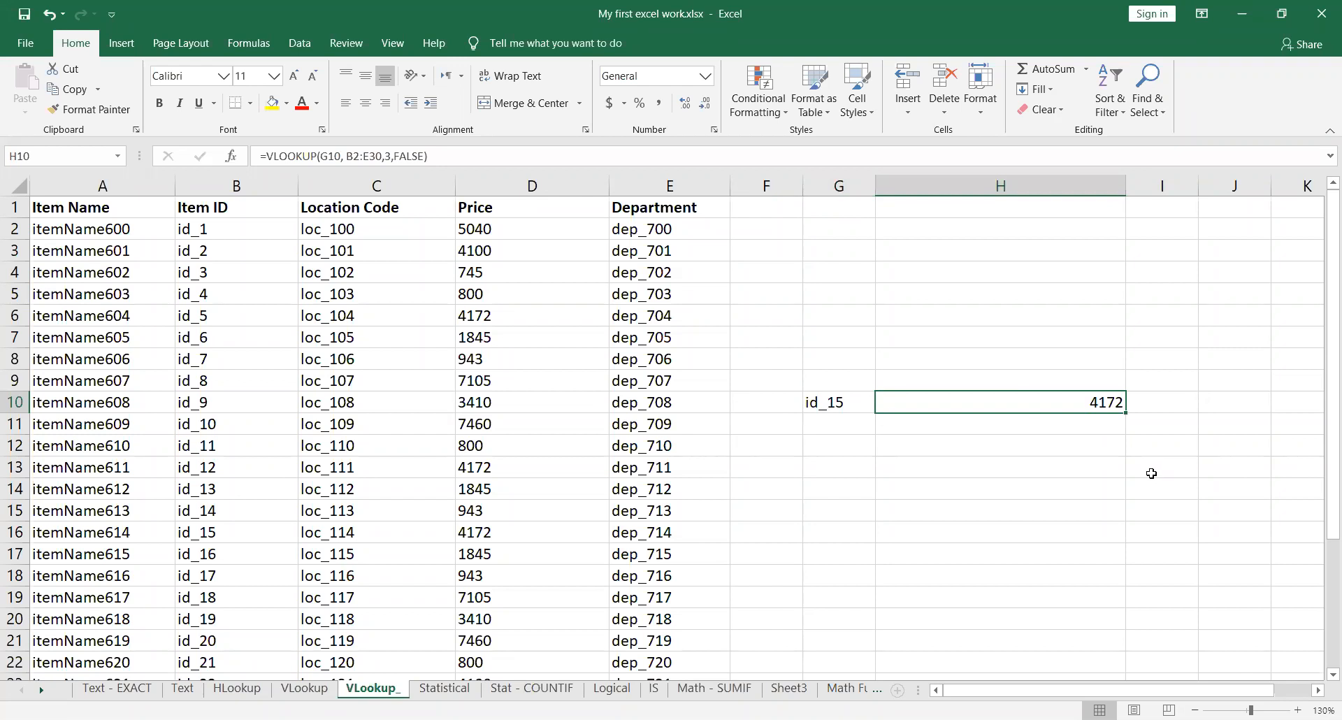
pyautogui.doubleClick(1087, 403)
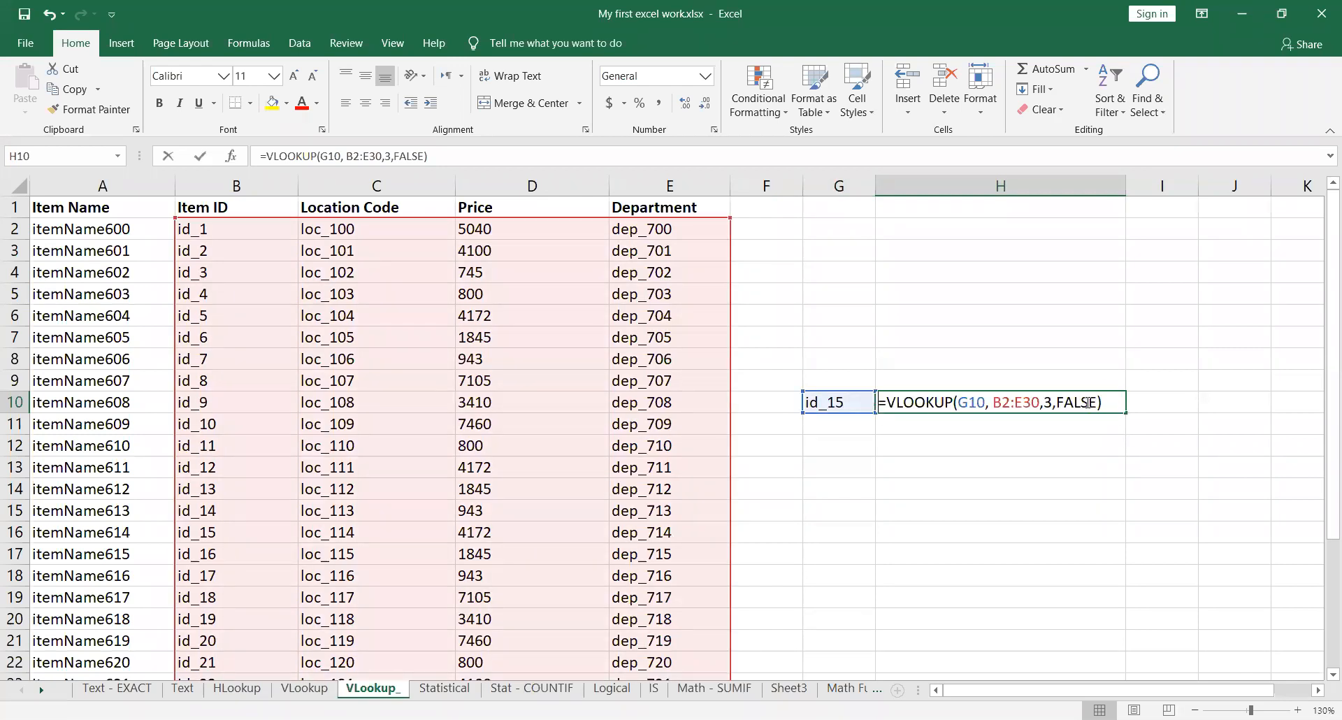
pyautogui.click(1052, 402)
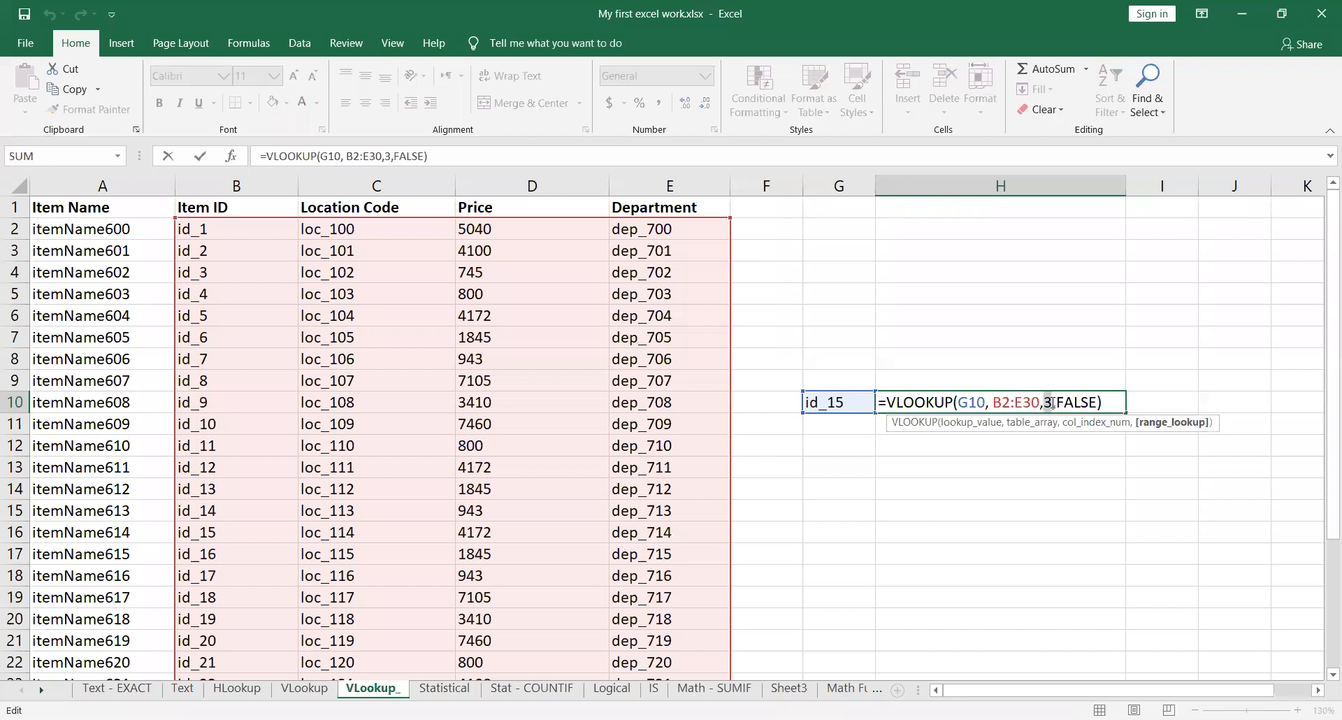
pyautogui.write('4')
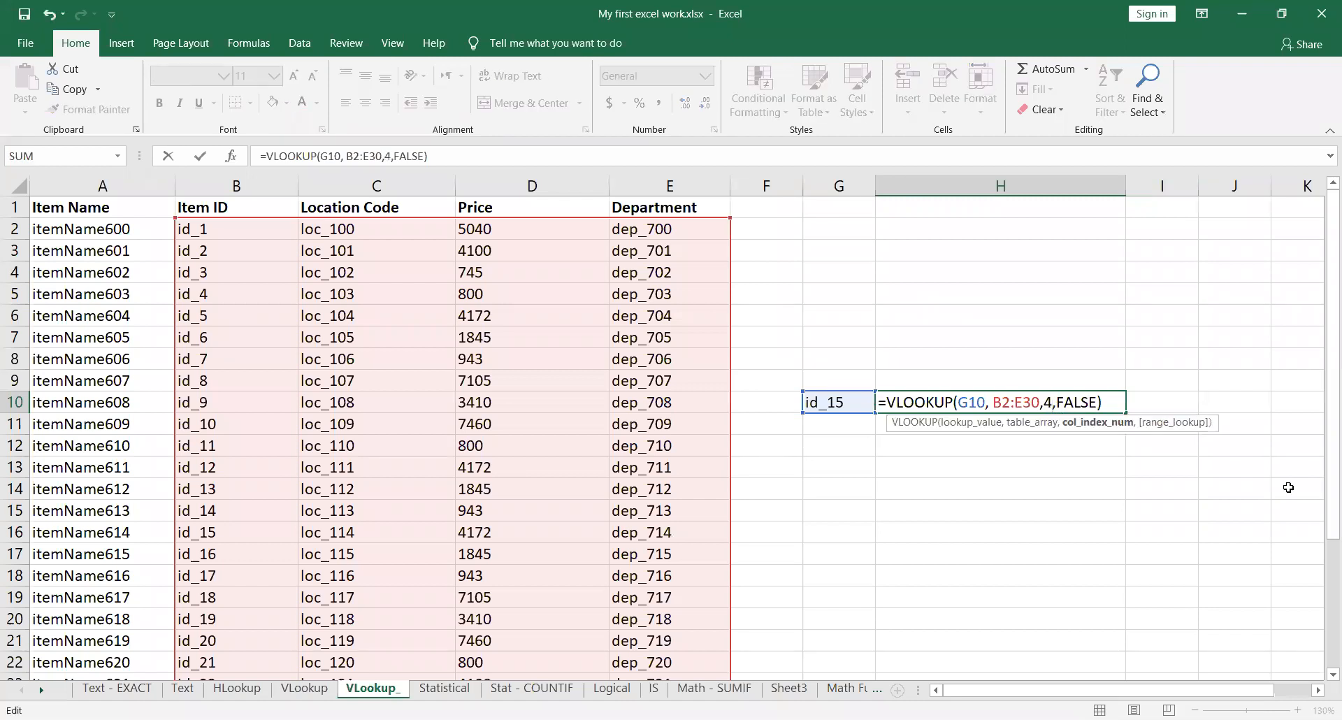
pyautogui.press('Return')
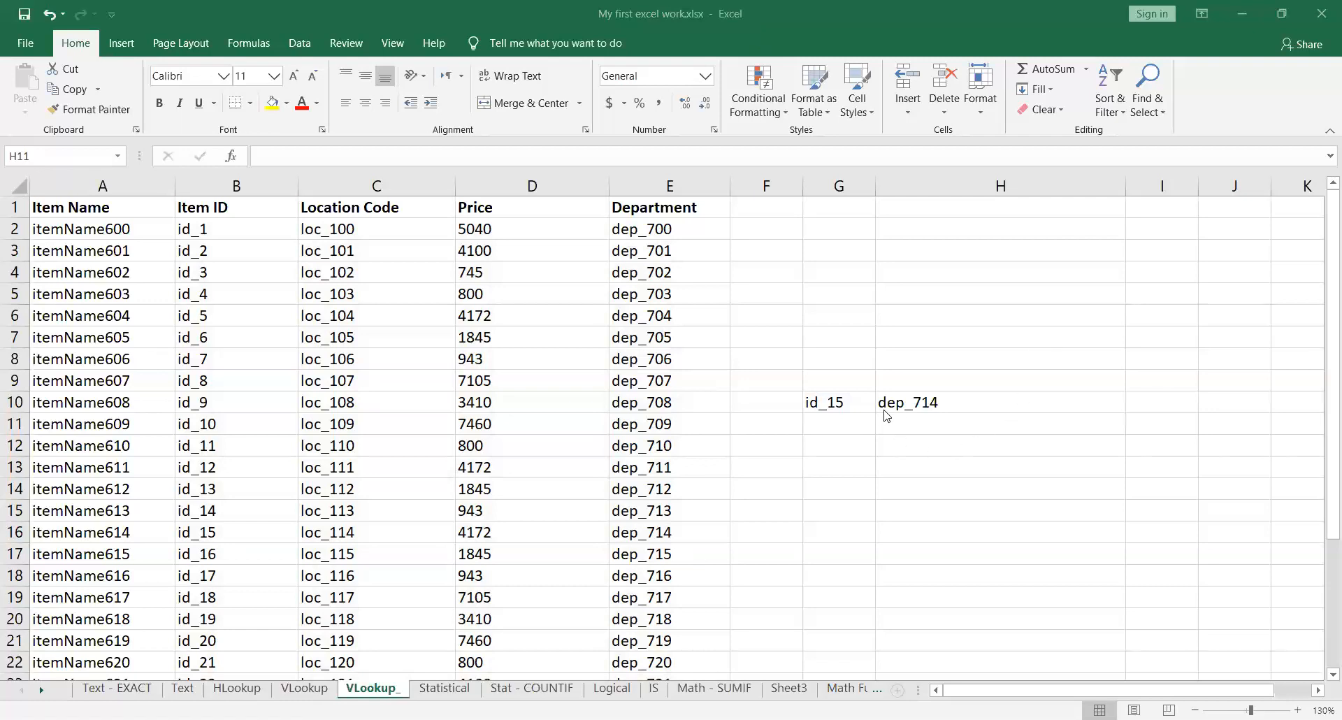
# Step: Examine the lookup value, table array and column index arguments of the VLOOKUP formula in H10, leaving it as is
pyautogui.click(1062, 401)
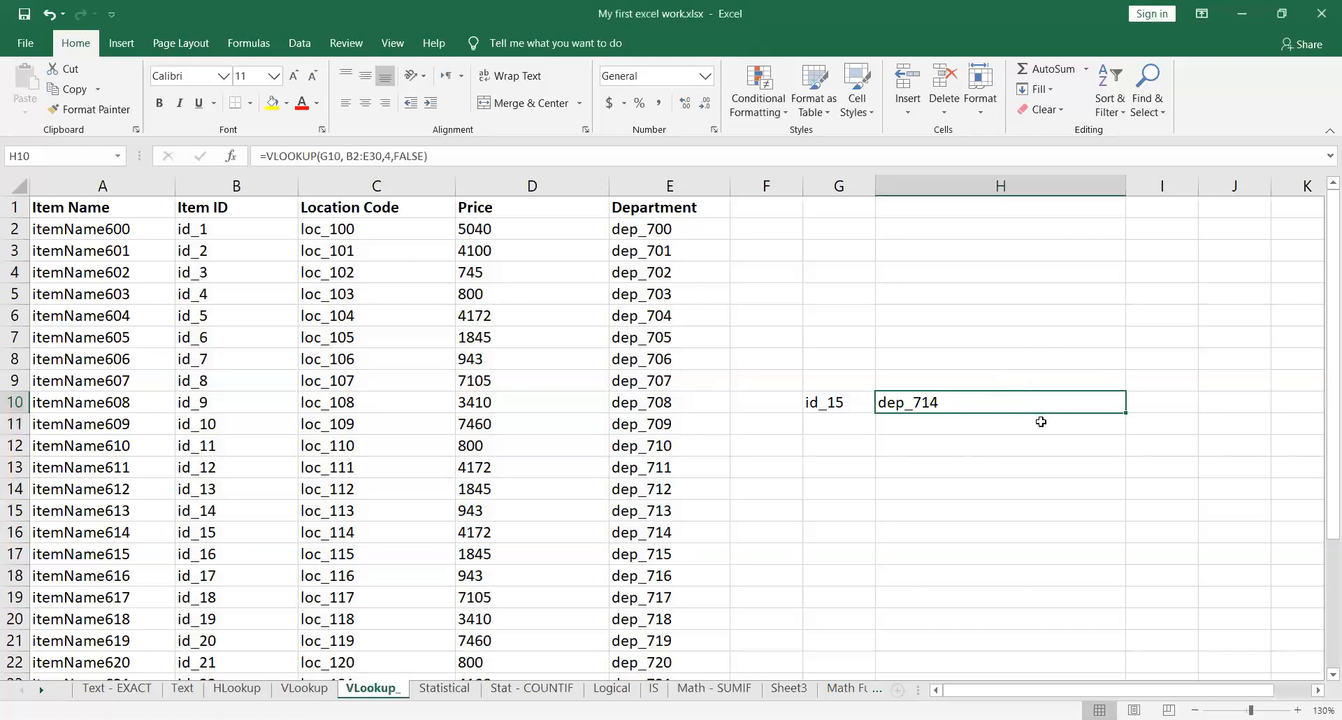
pyautogui.doubleClick(1052, 403)
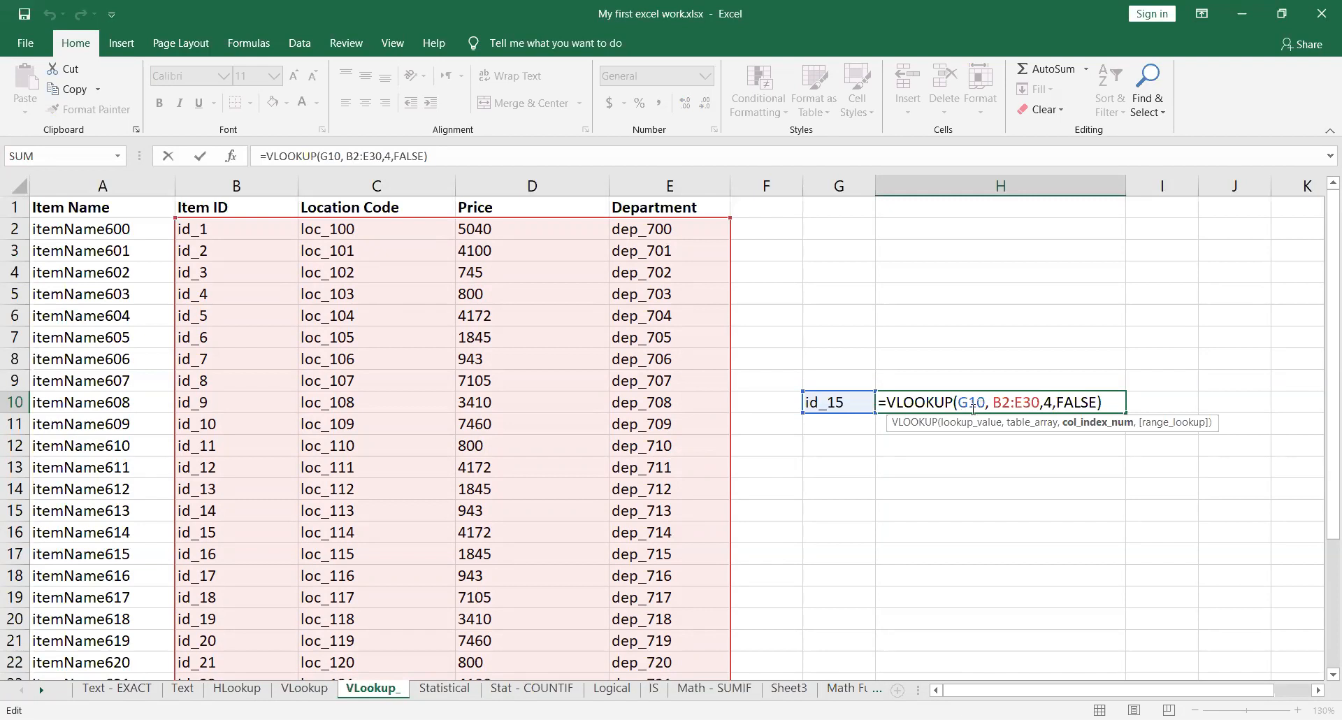
pyautogui.doubleClick(999, 404)
pyautogui.moveTo(1025, 403); pyautogui.dragTo(1039, 405)
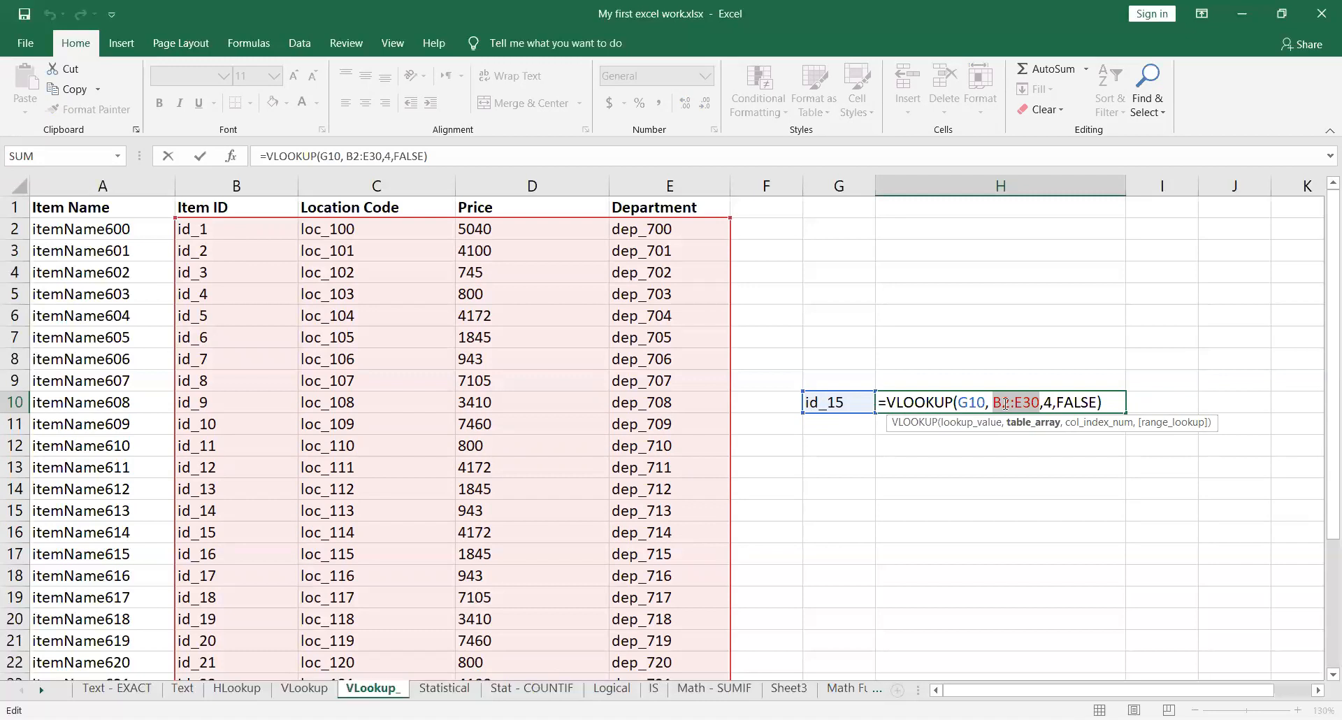
pyautogui.doubleClick(1048, 403)
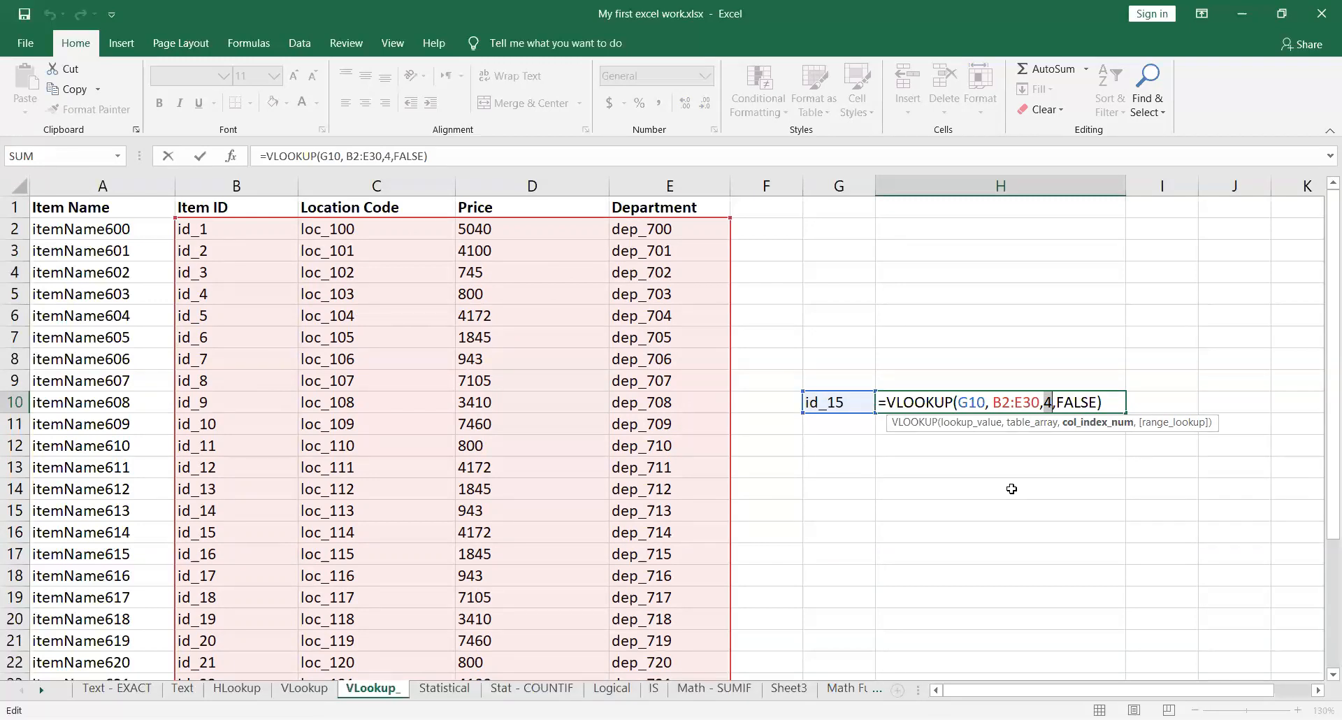
pyautogui.hotkey('ctrl', 'Return')
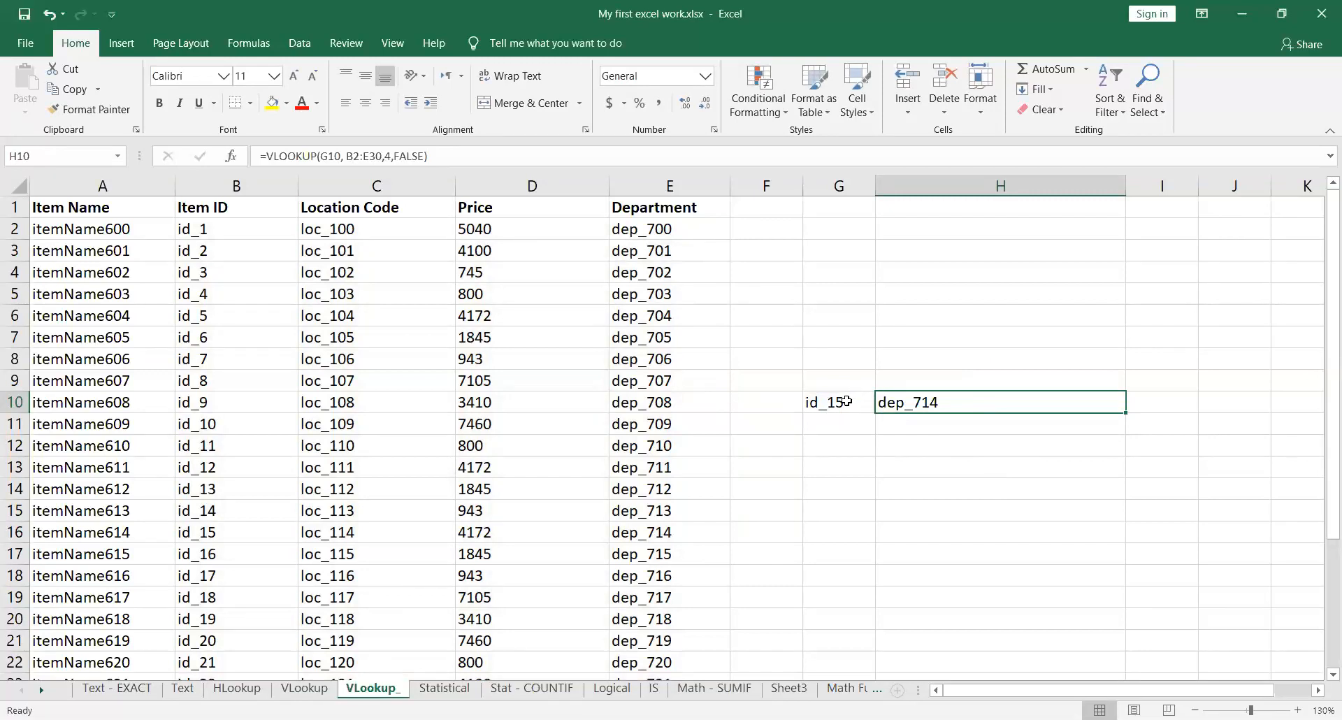
# Step: Copy the H10 formula without its equals sign and paste it into H9 as plain text VLOOKUP(G10, B2:E30,4,FALSE)
pyautogui.doubleClick(952, 401)
pyautogui.moveTo(1103, 401); pyautogui.dragTo(884, 401)
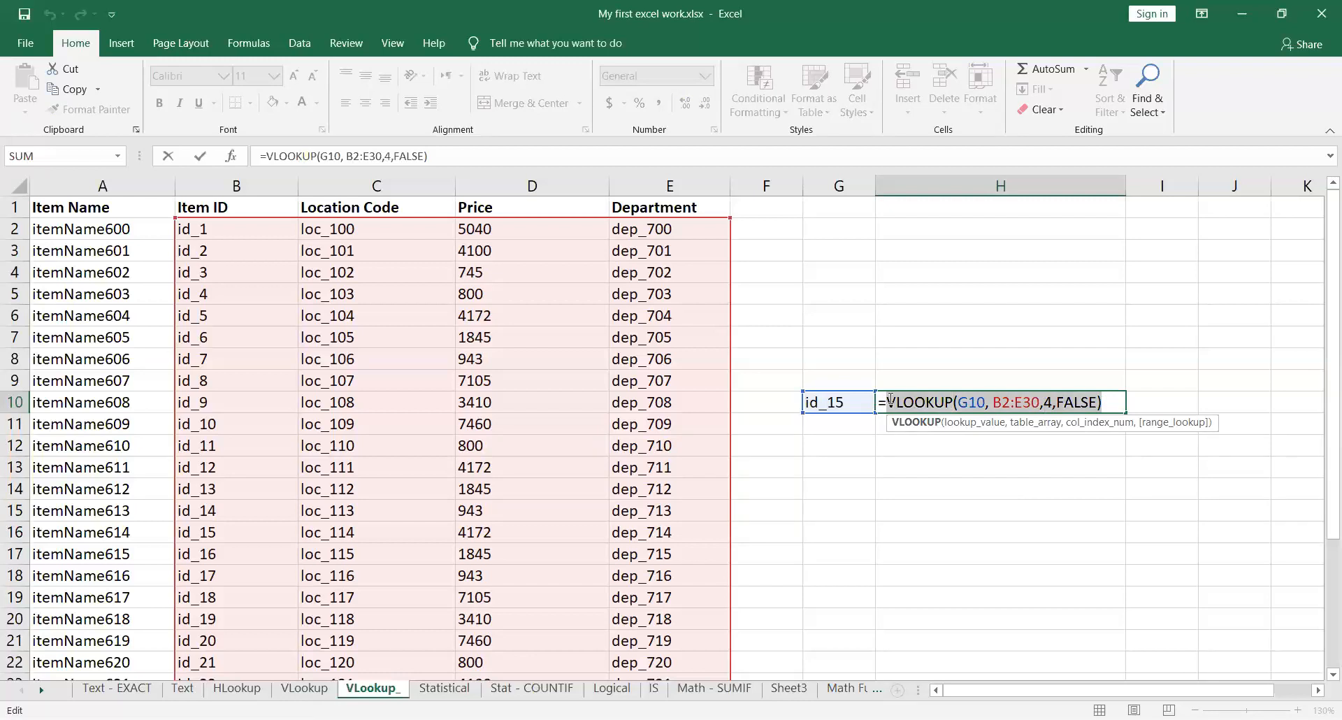
pyautogui.hotkey('ctrl', 'c')
pyautogui.press('Escape')
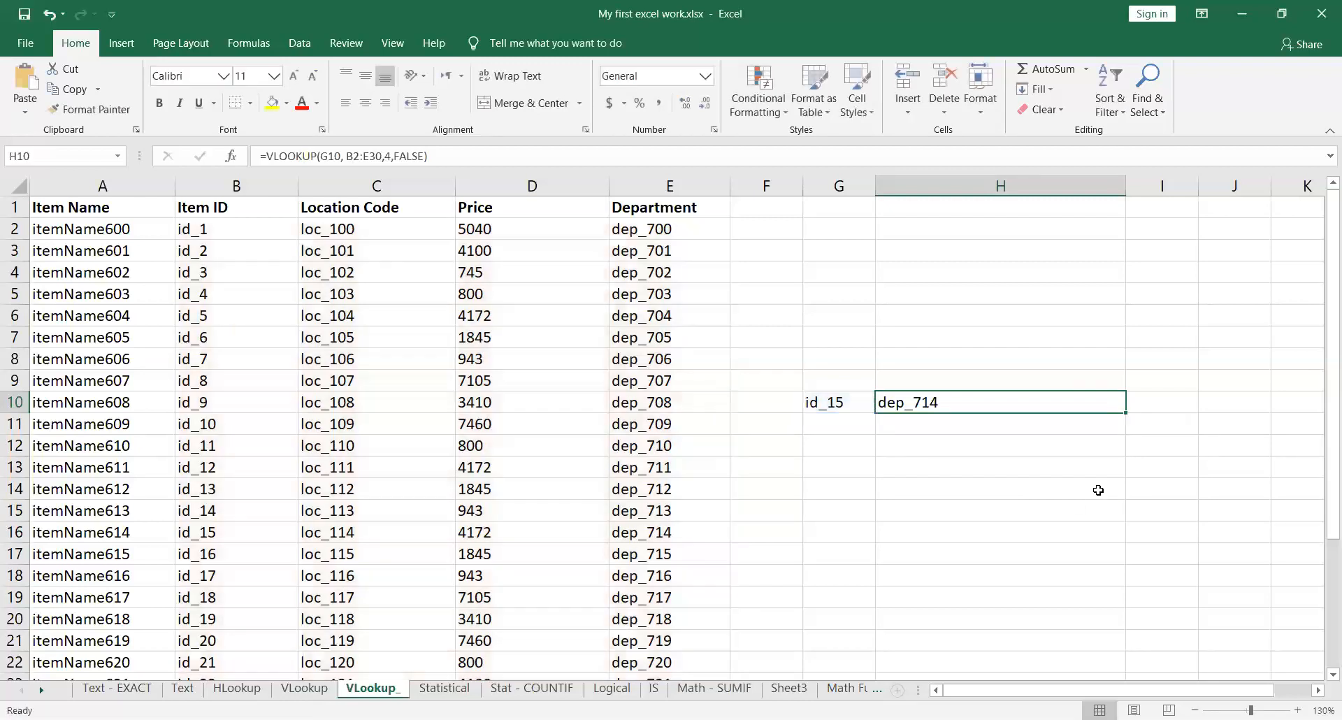
pyautogui.click(903, 375)
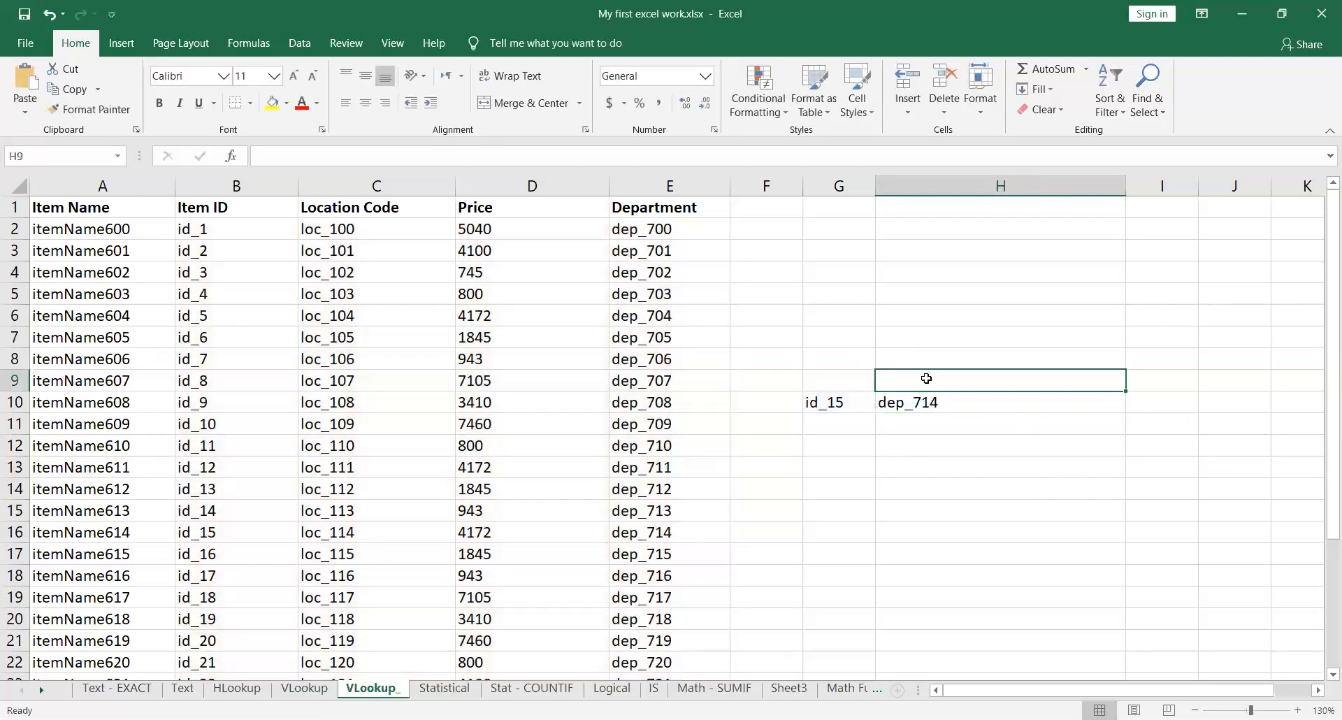
pyautogui.hotkey('ctrl', 'v')
pyautogui.click(1075, 461)
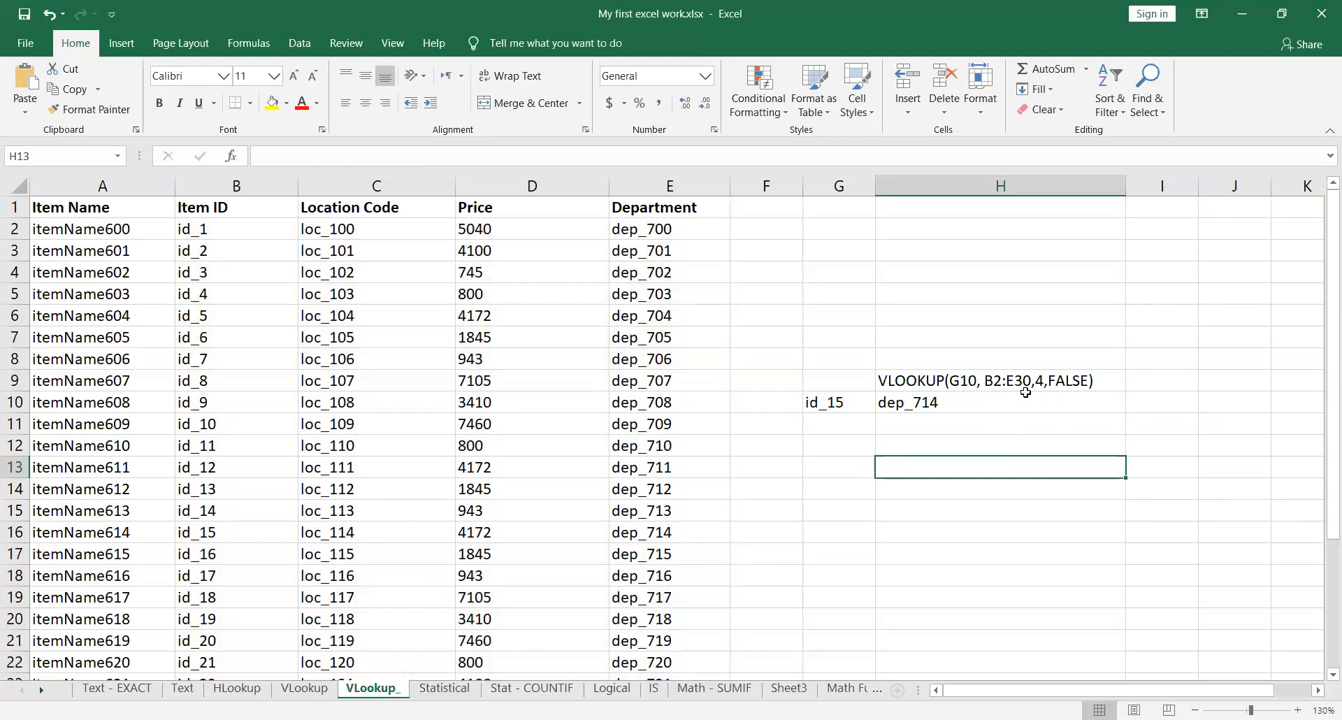
# Step: Trace the id_15 row from the Item ID column across its Location Code, Price and Department cells
pyautogui.moveTo(241, 229); pyautogui.dragTo(249, 663)
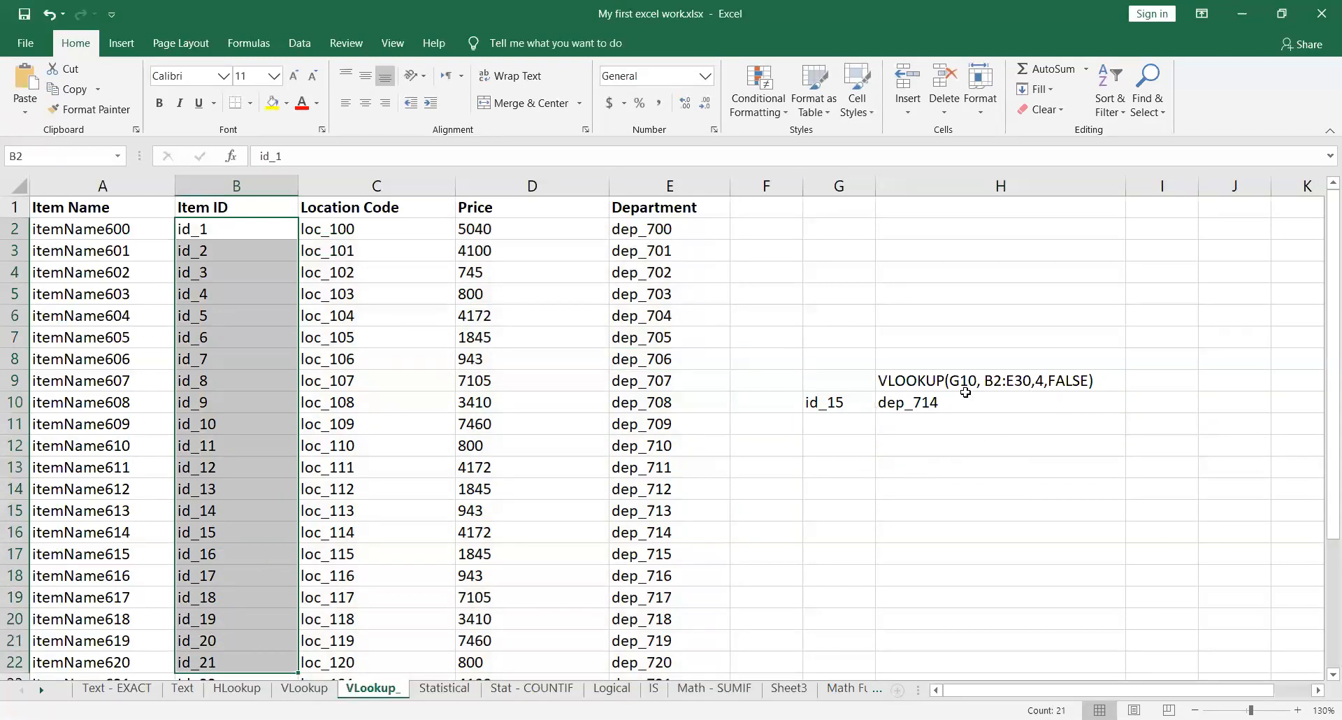
pyautogui.click(238, 534)
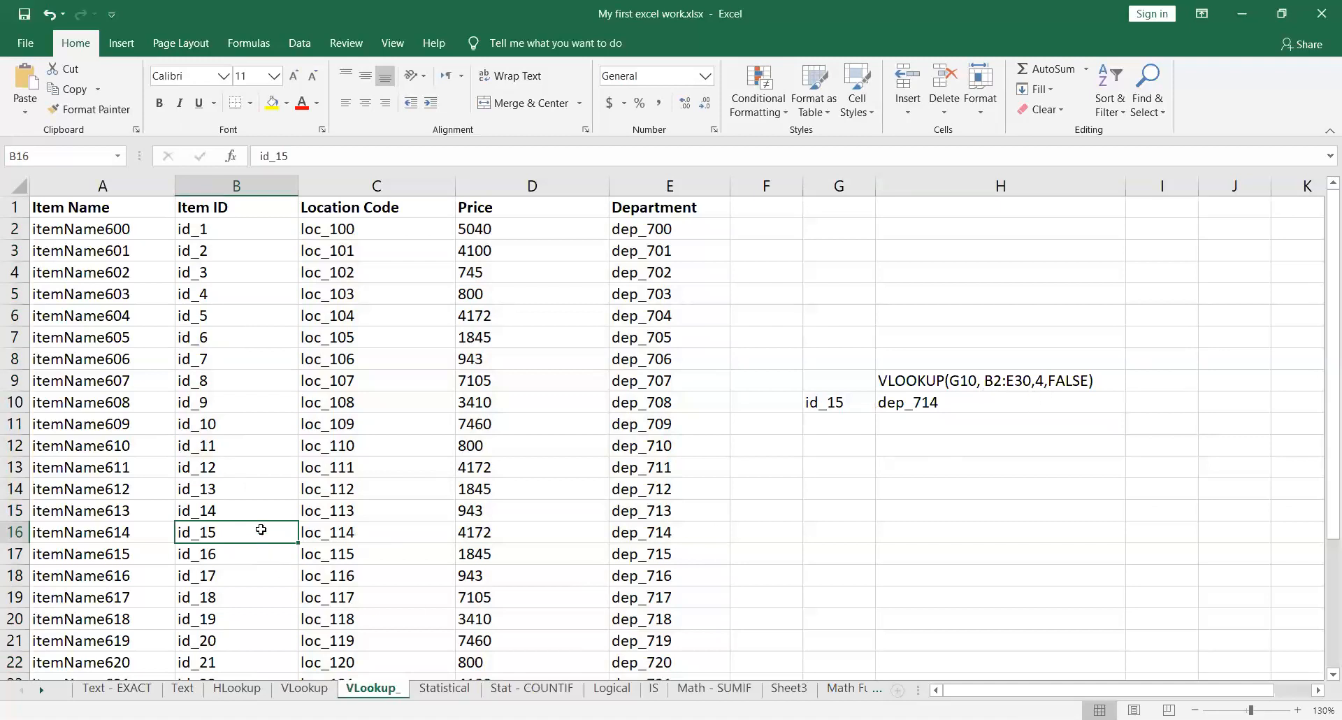
pyautogui.click(356, 529)
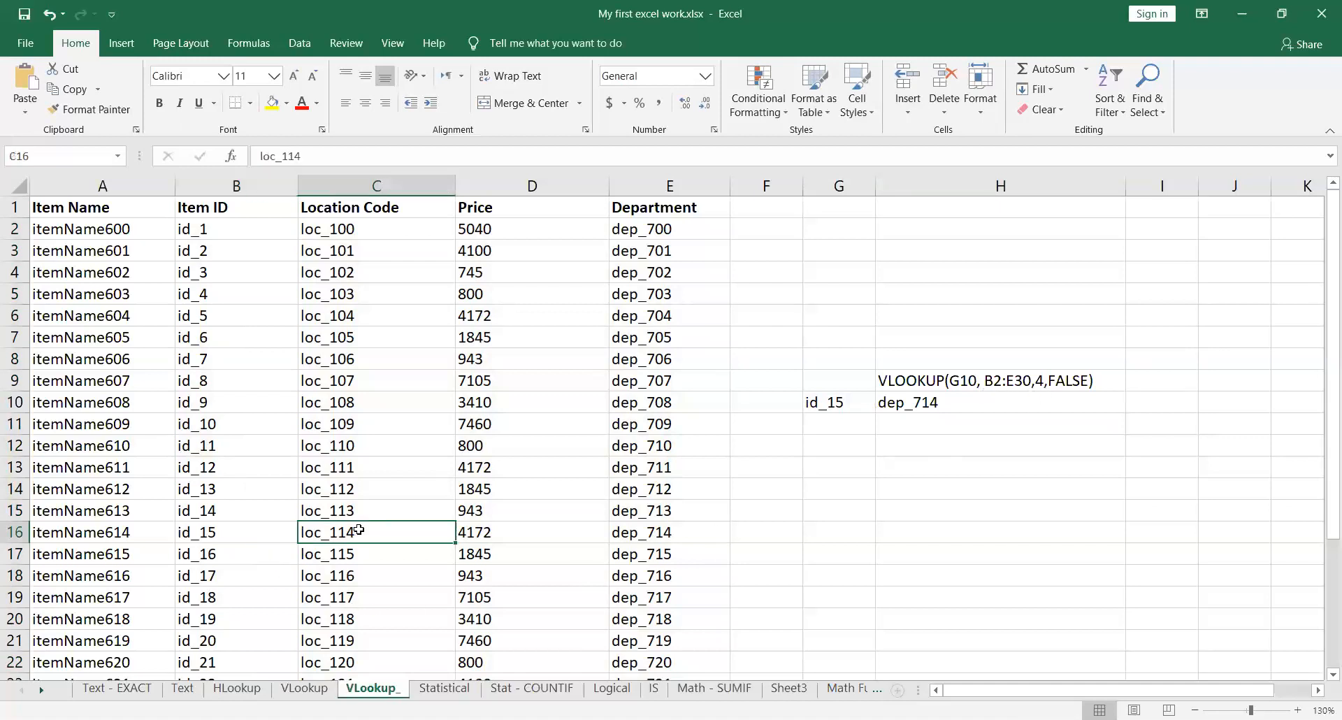
pyautogui.click(509, 533)
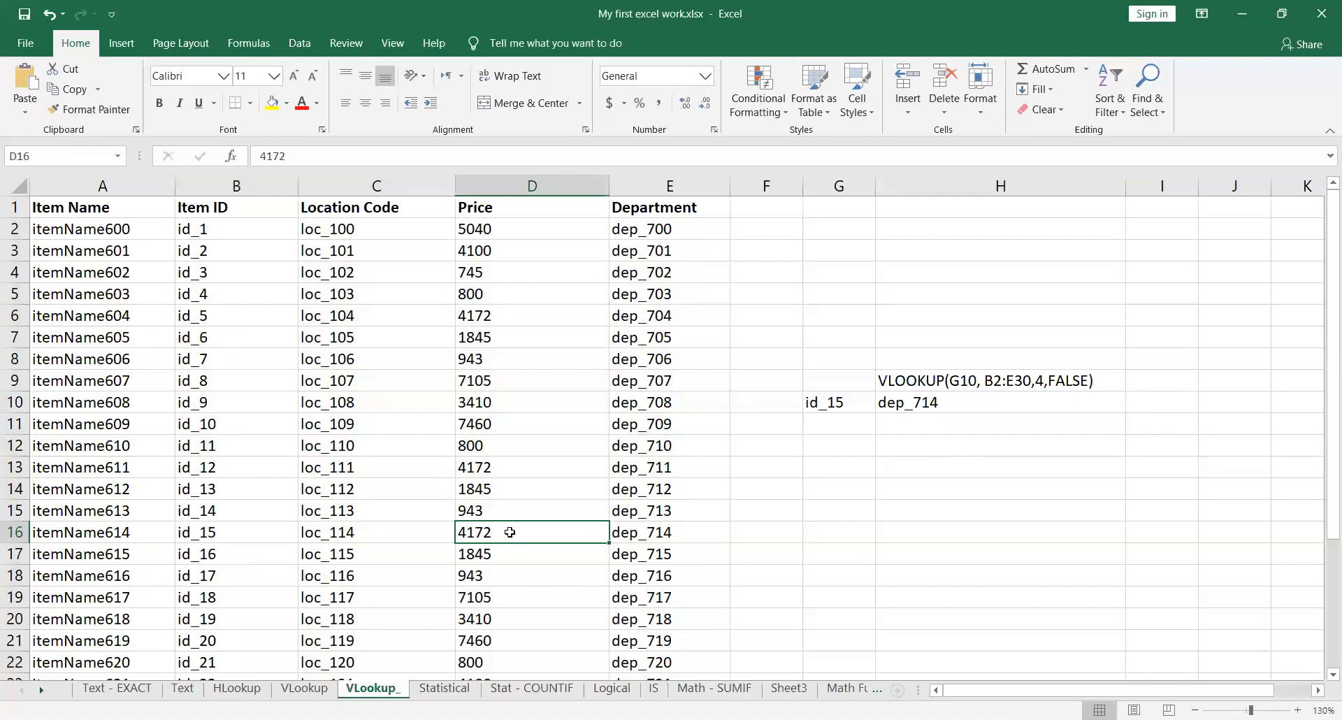
pyautogui.click(657, 532)
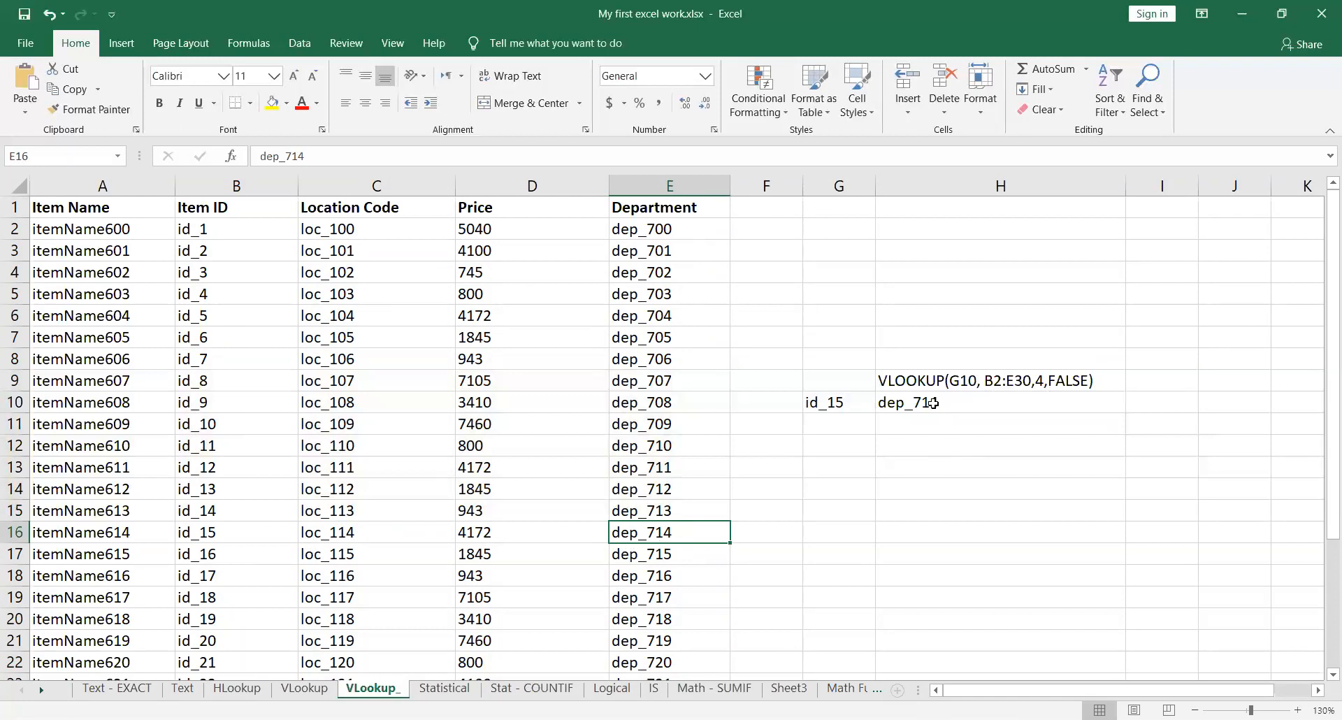
# Step: Change the lookup Item ID in cell G10 to id_8
pyautogui.doubleClick(856, 404)
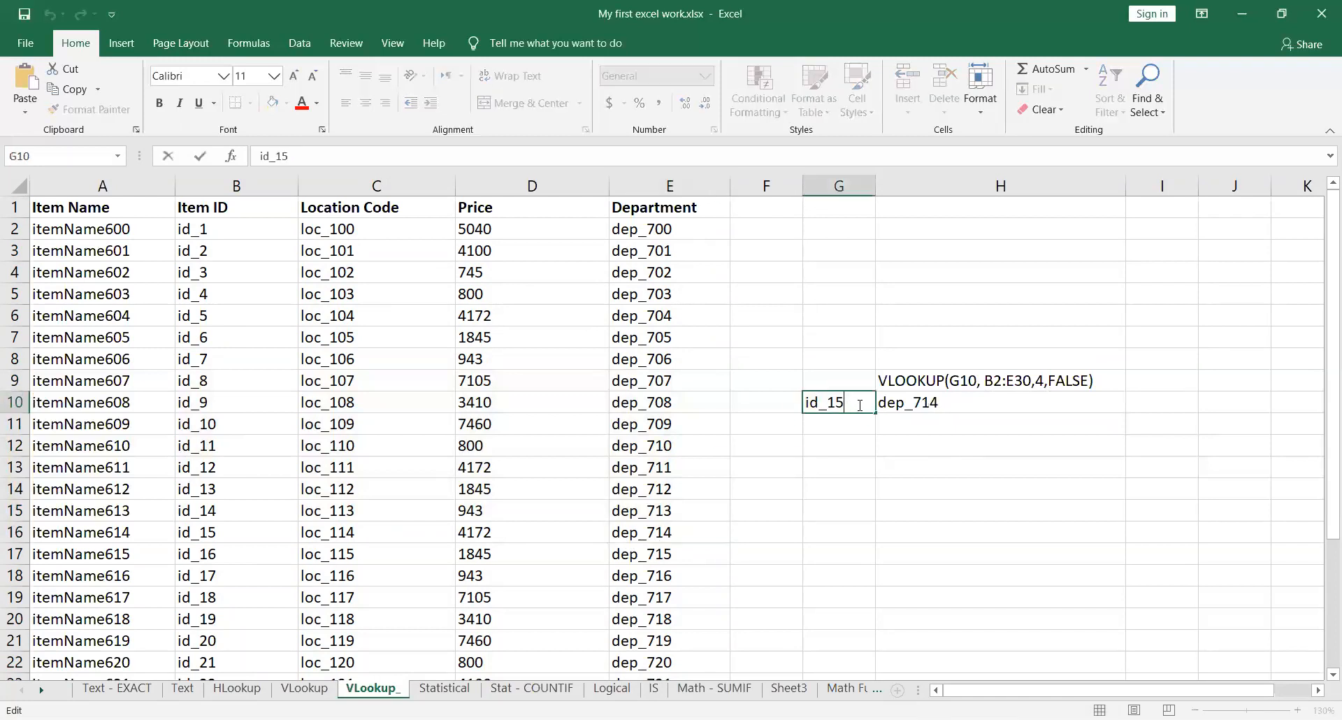
pyautogui.press('BackSpace')
pyautogui.press('BackSpace')
pyautogui.write('8')
pyautogui.press('Return')
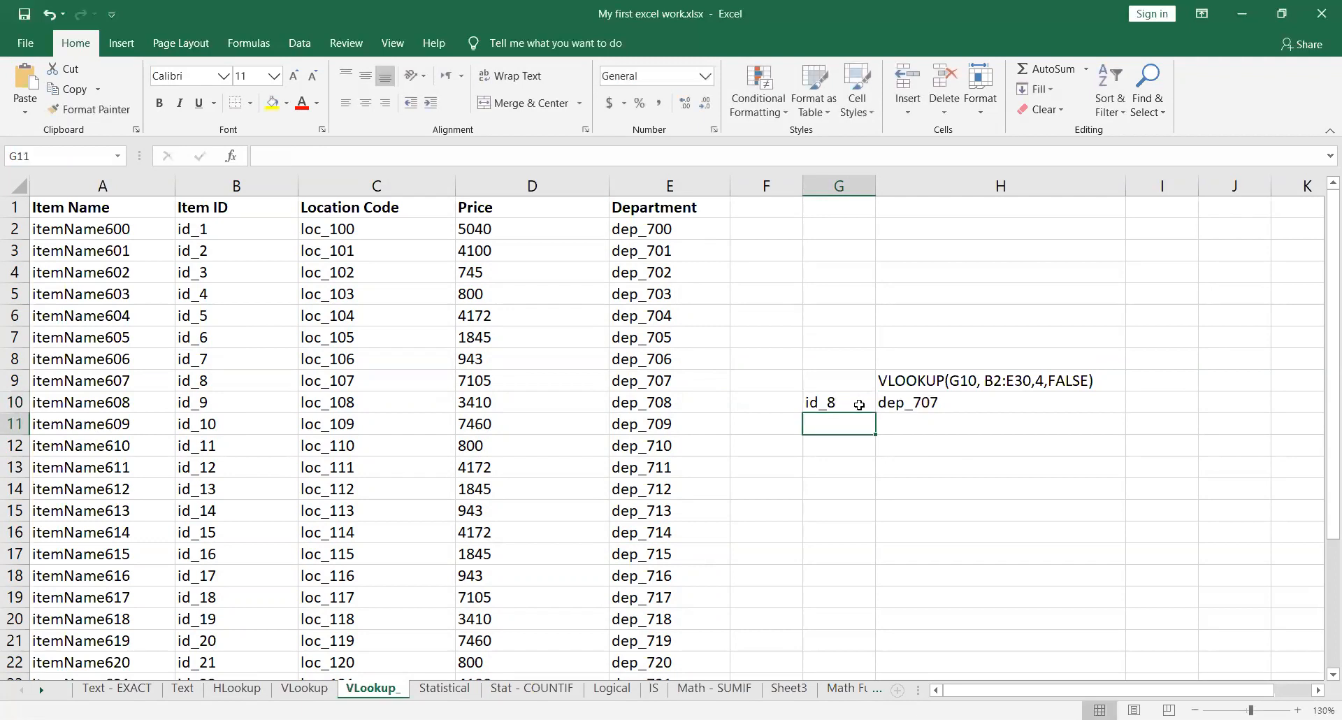
# Step: Set the VLOOKUP column index in H10 to 3 to return the Price
pyautogui.click(961, 402)
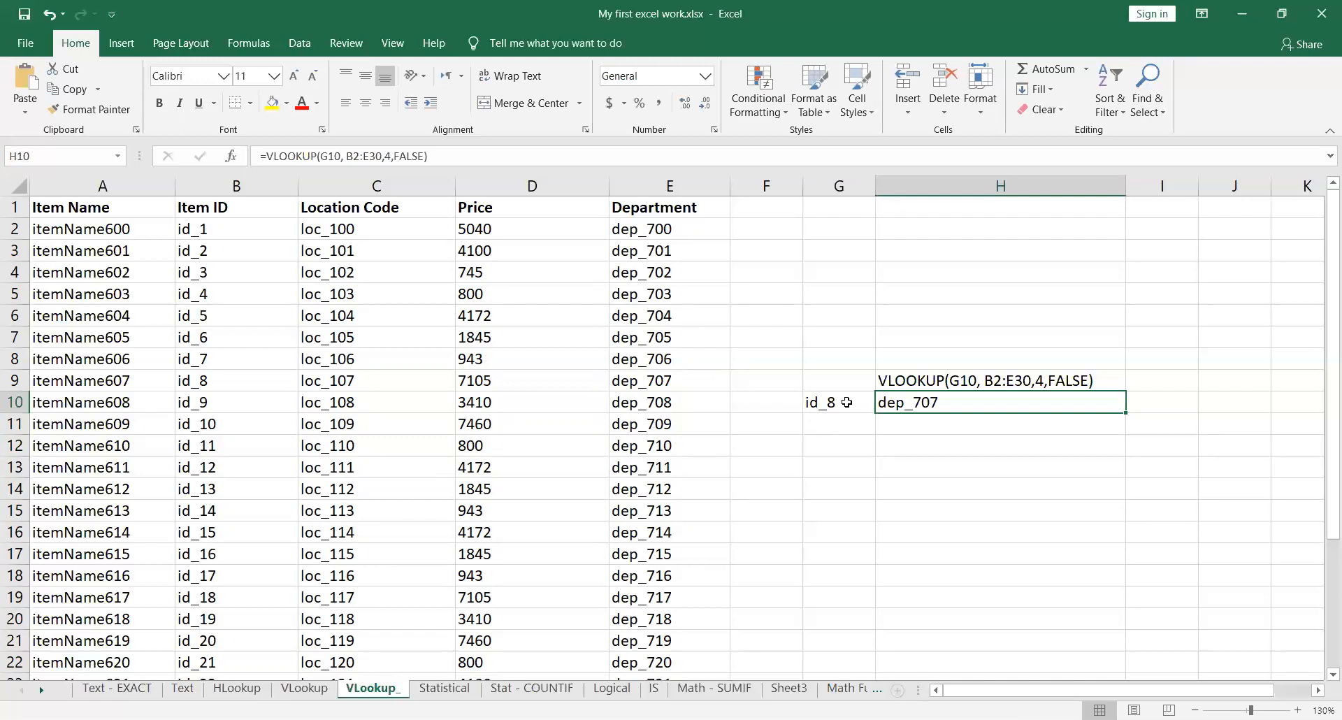
pyautogui.doubleClick(961, 402)
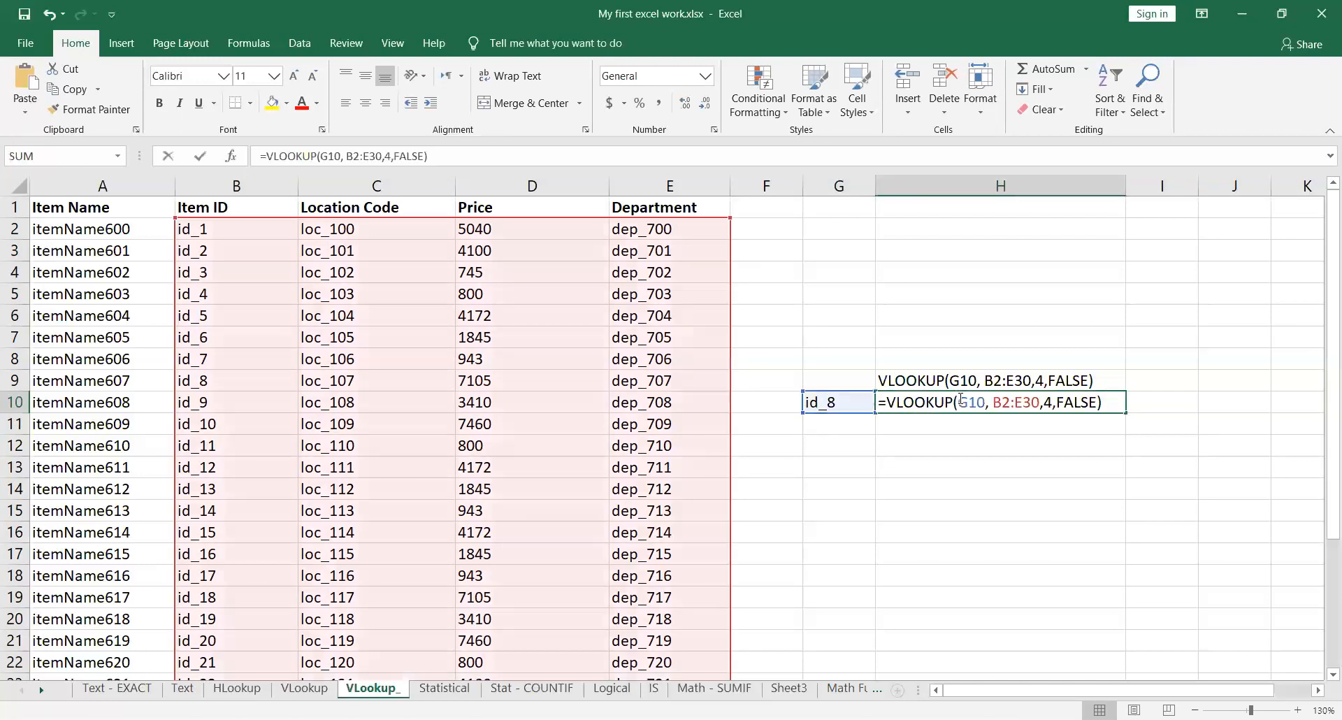
pyautogui.doubleClick(1048, 403)
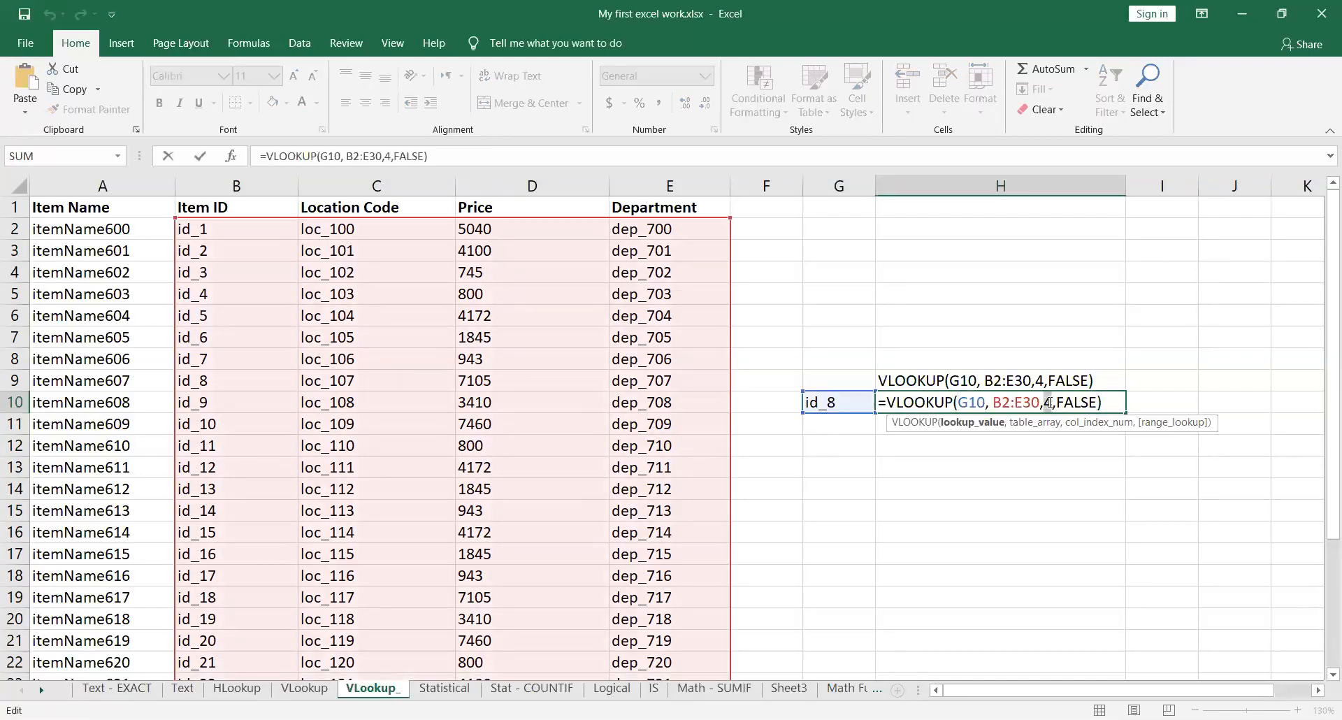
pyautogui.write('3')
pyautogui.press('Return')
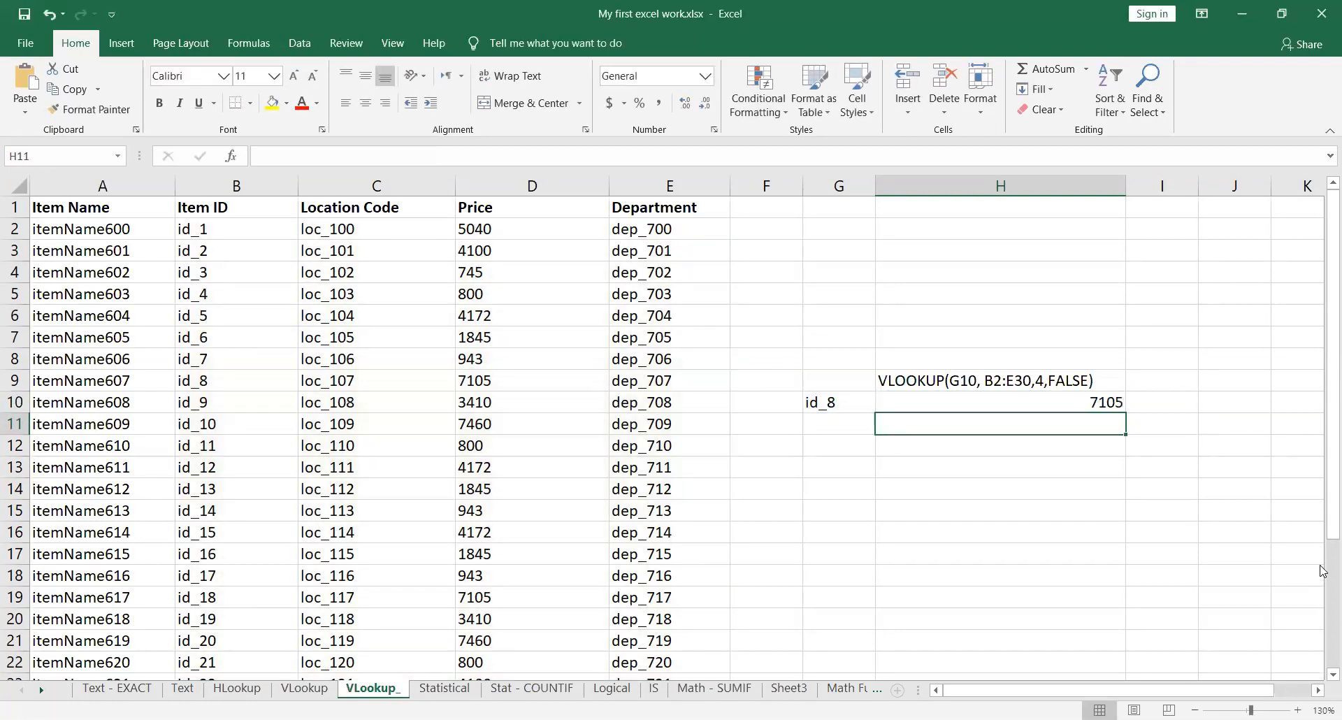
# Step: Format the VLOOKUP result in cell H10 as Currency
pyautogui.click(1116, 403)
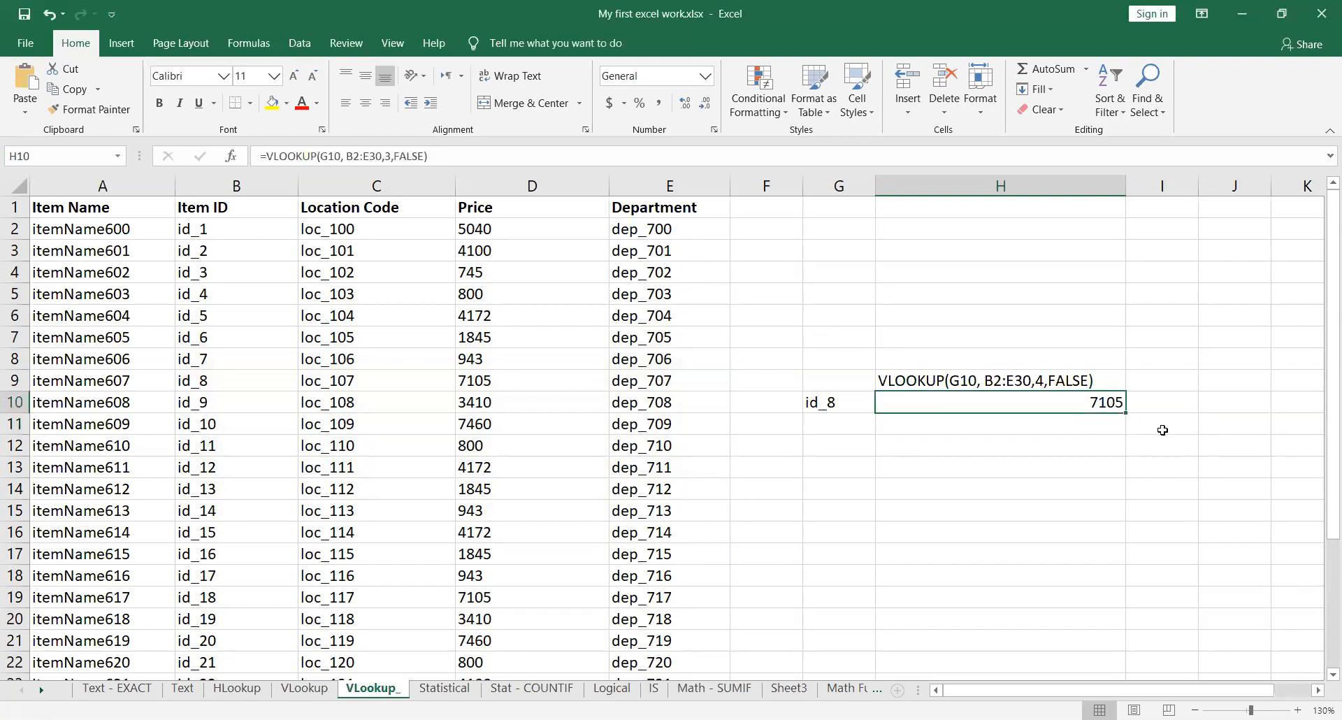
pyautogui.click(704, 76)
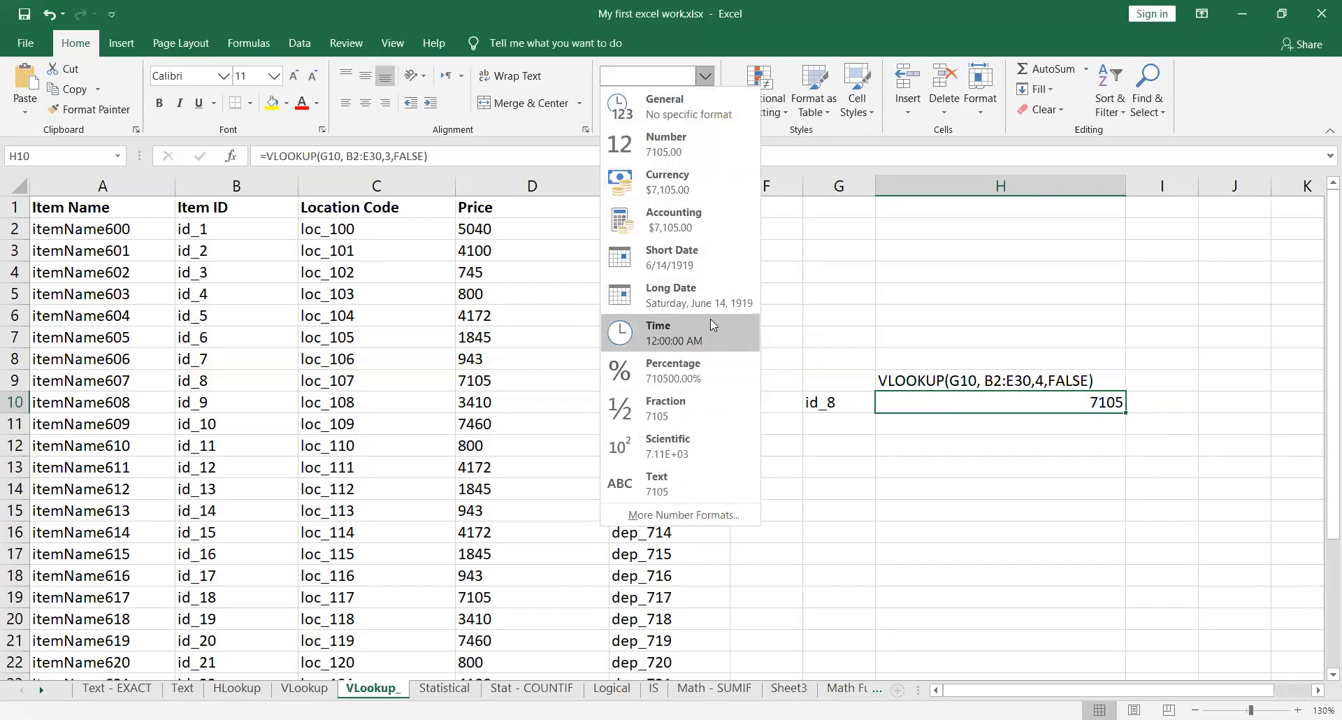
pyautogui.click(708, 182)
pyautogui.click(1070, 496)
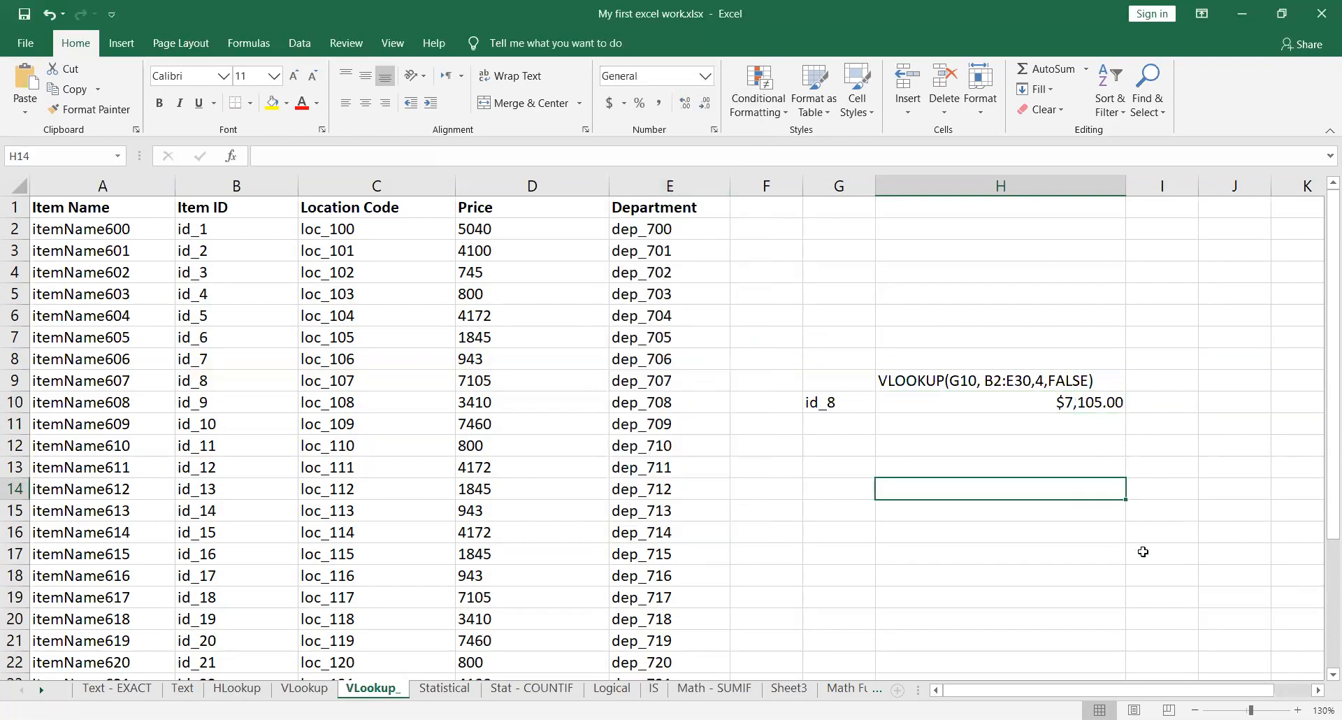
# Step: Change the Item ID in G10 to id_18 and compare the result with that item's row in the table
pyautogui.doubleClick(847, 404)
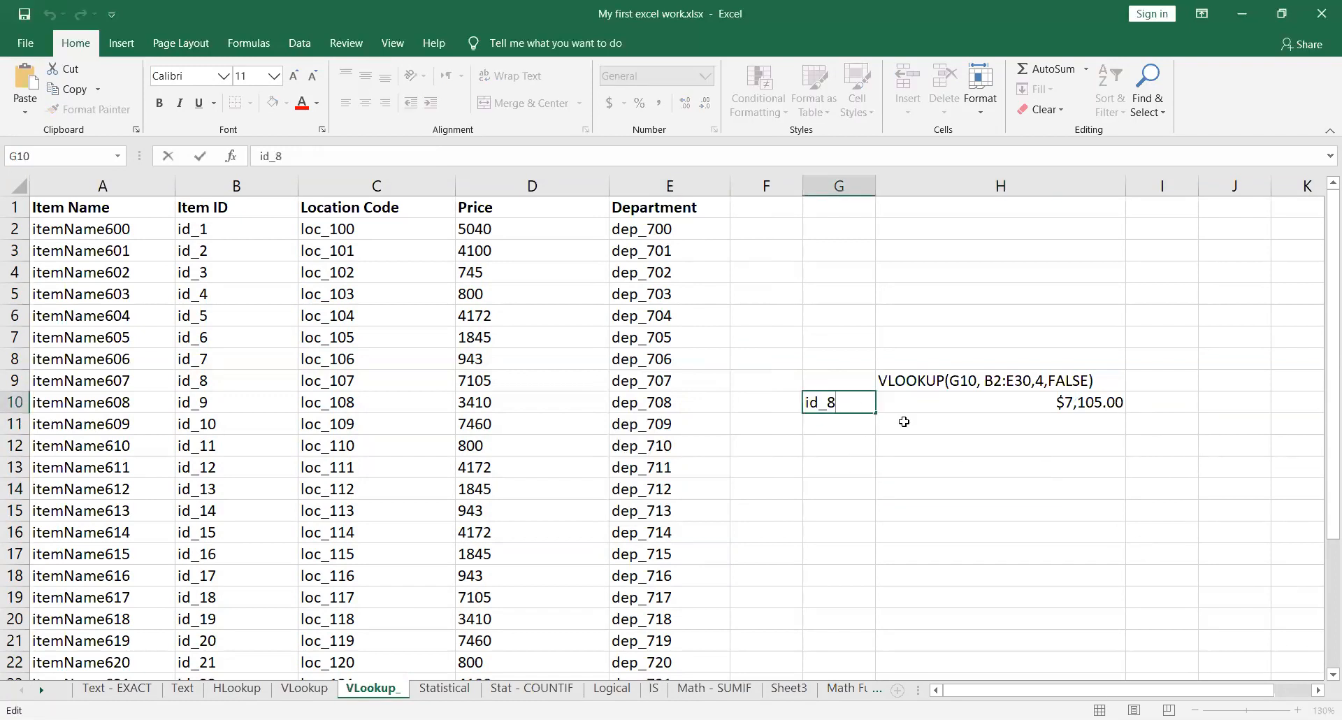
pyautogui.press('BackSpace')
pyautogui.write('18')
pyautogui.press('Return')
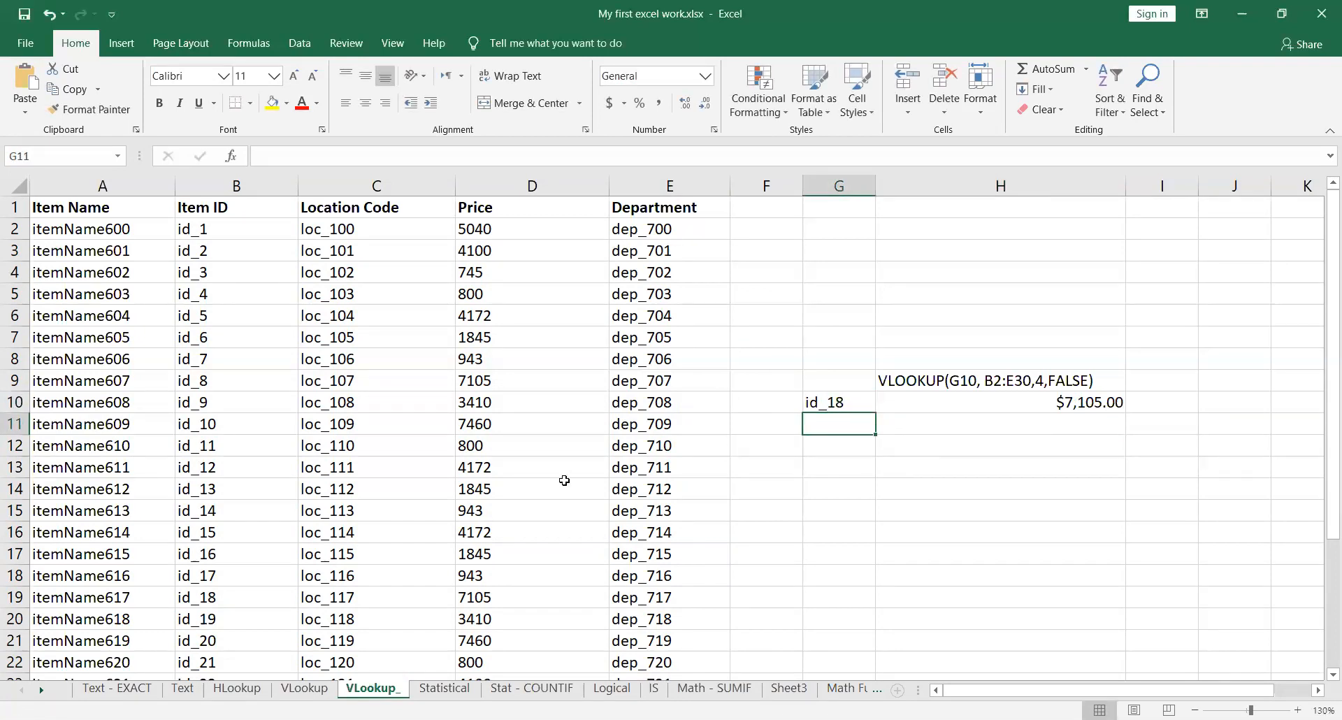
pyautogui.moveTo(253, 598); pyautogui.dragTo(514, 601)
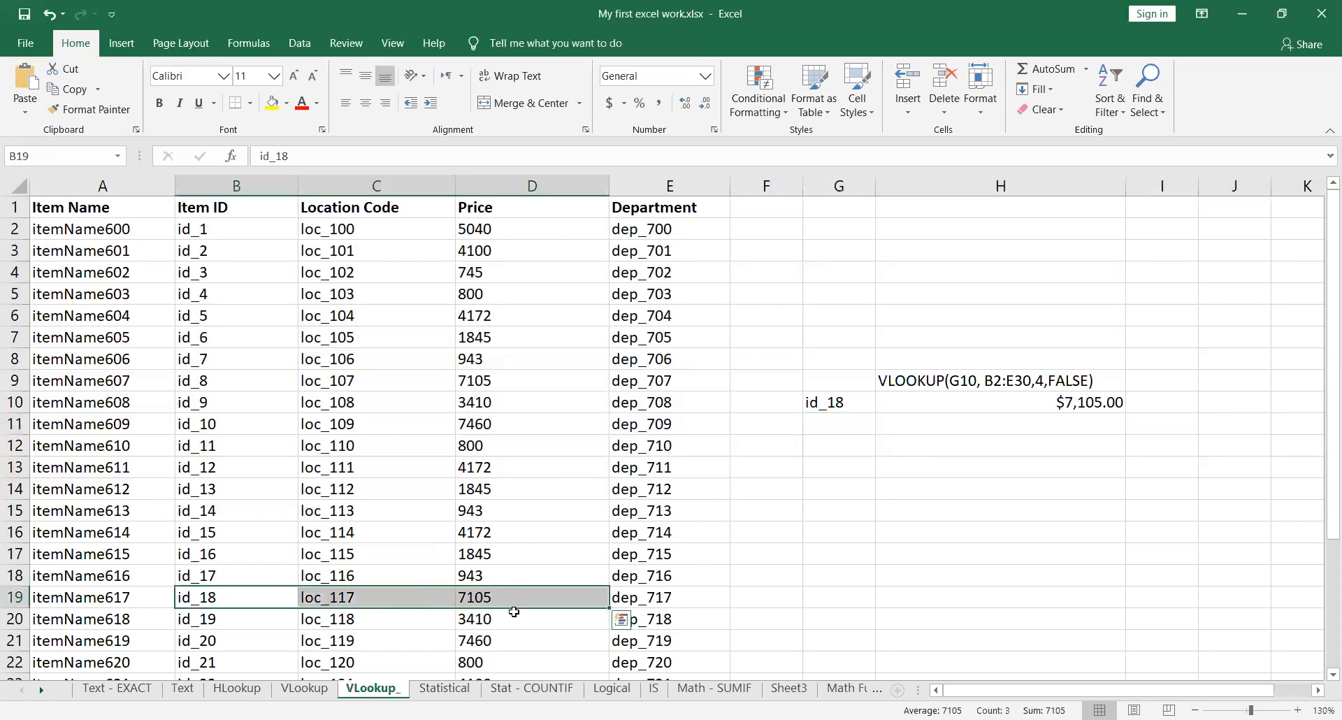
# Step: Change the lookup Item ID in cell G10 to id_19
pyautogui.doubleClick(862, 404)
pyautogui.press('BackSpace')
pyautogui.write('9')
pyautogui.press('Return')
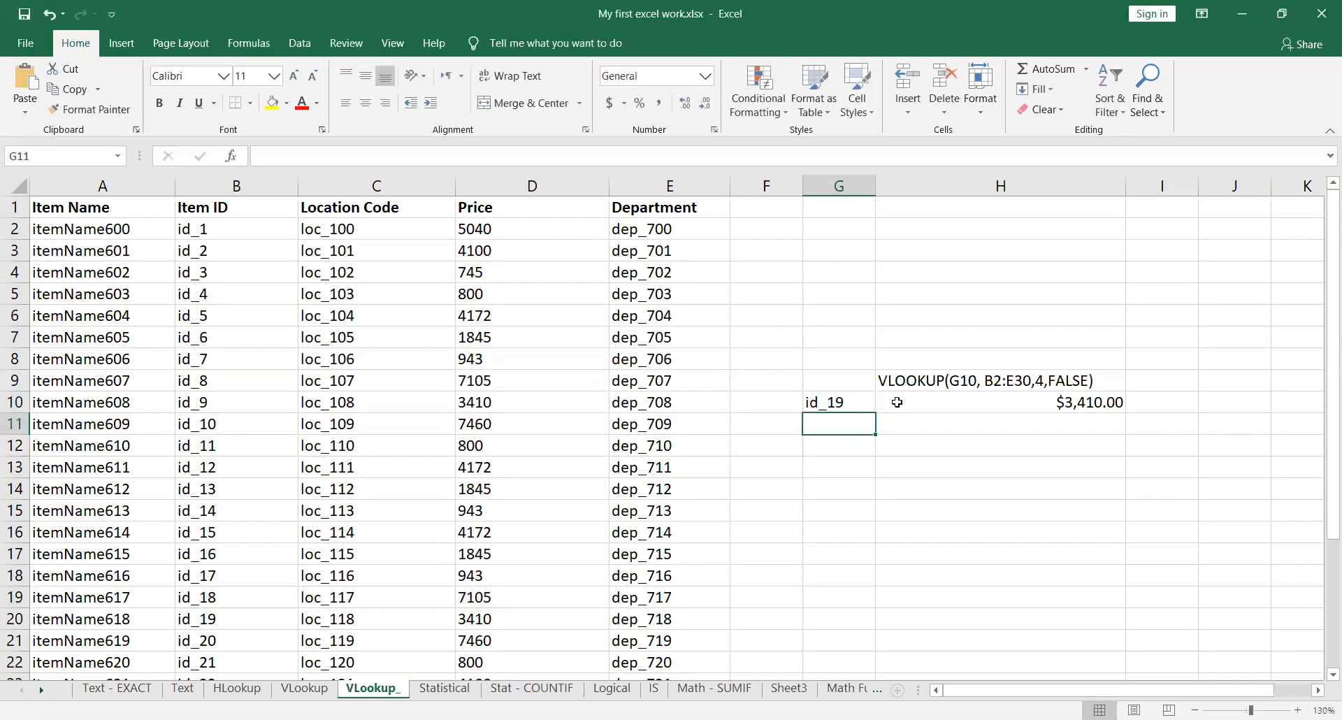
pyautogui.click(853, 406)
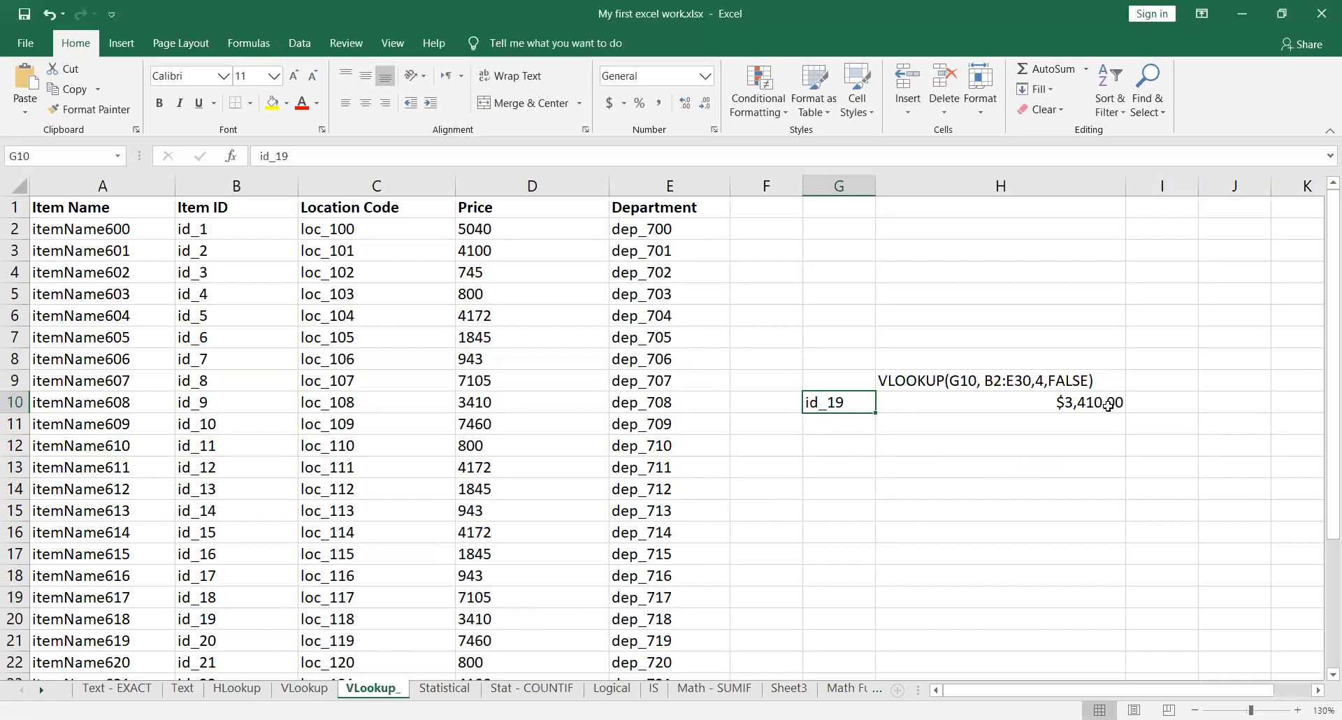
# Step: Examine the currency symbols available for H10's number format, leaving the format as is
pyautogui.click(1013, 405)
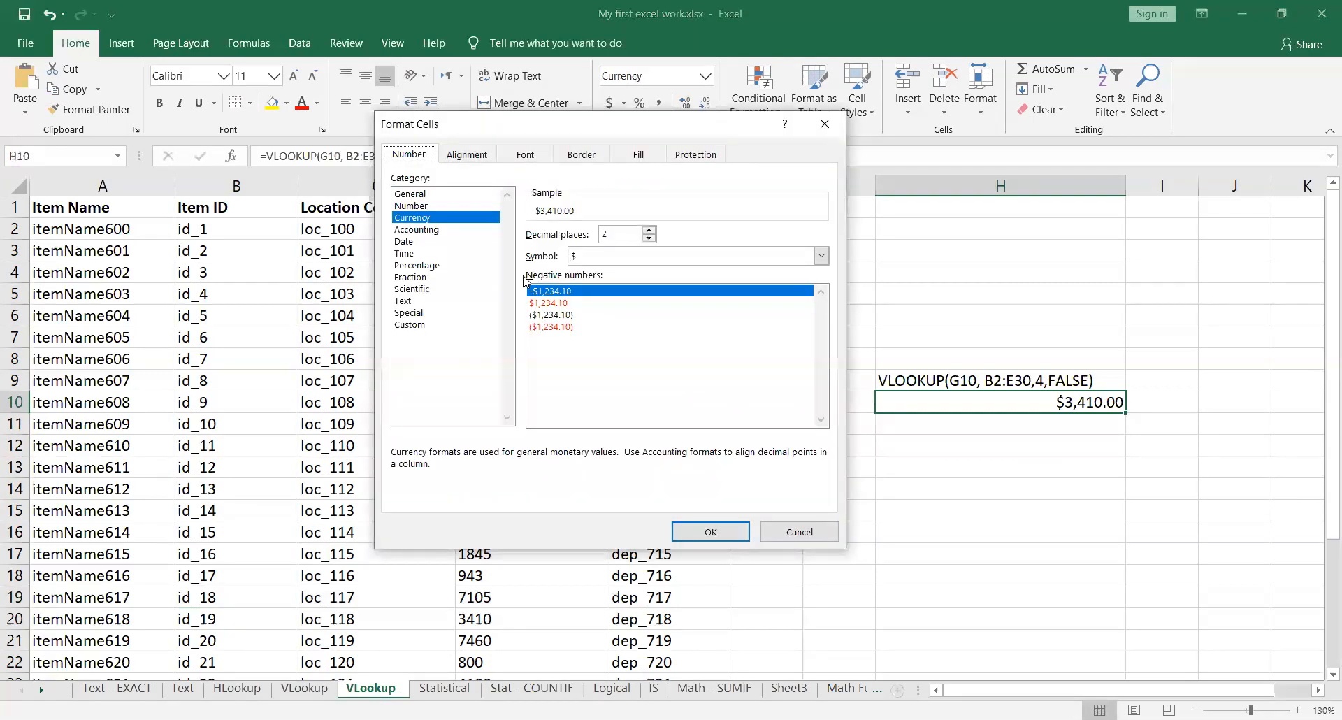
pyautogui.click(591, 257)
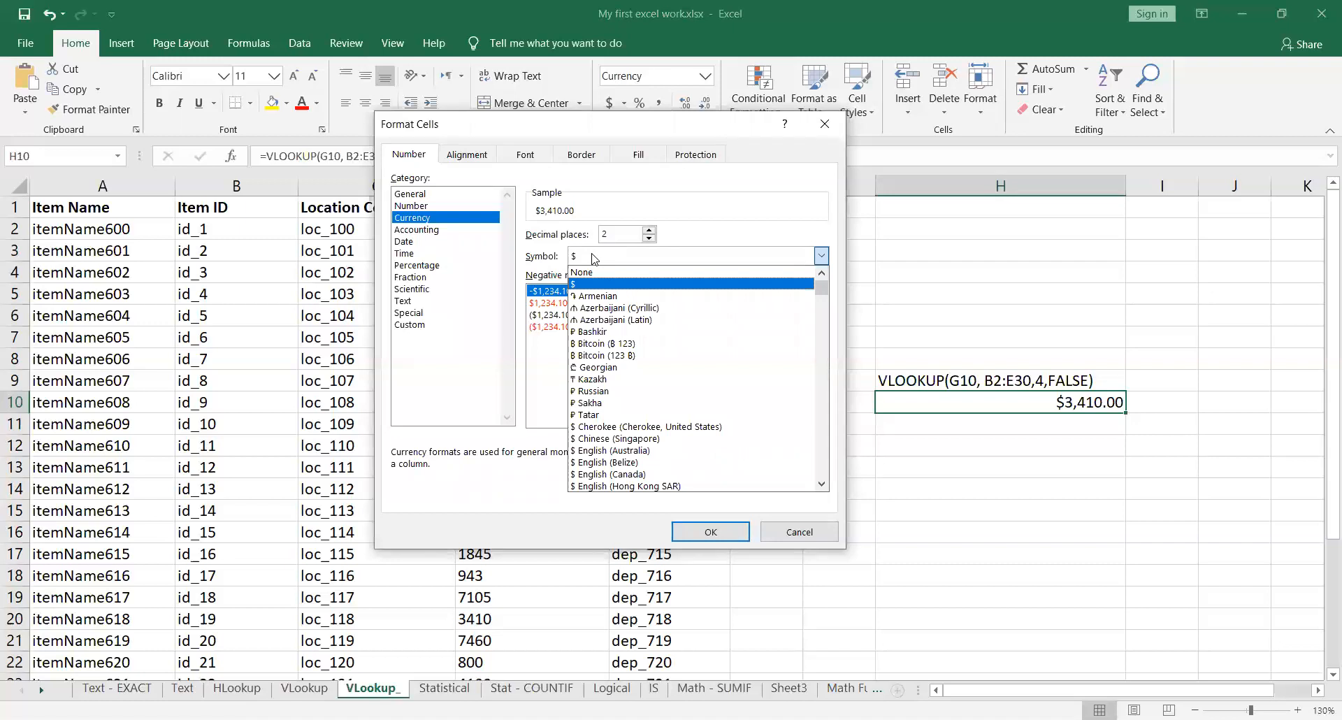
pyautogui.moveTo(822, 290)
pyautogui.mouseDown()
pyautogui.moveTo(843, 444)
pyautogui.moveTo(821, 291)
pyautogui.mouseUp()
pyautogui.click(760, 234)
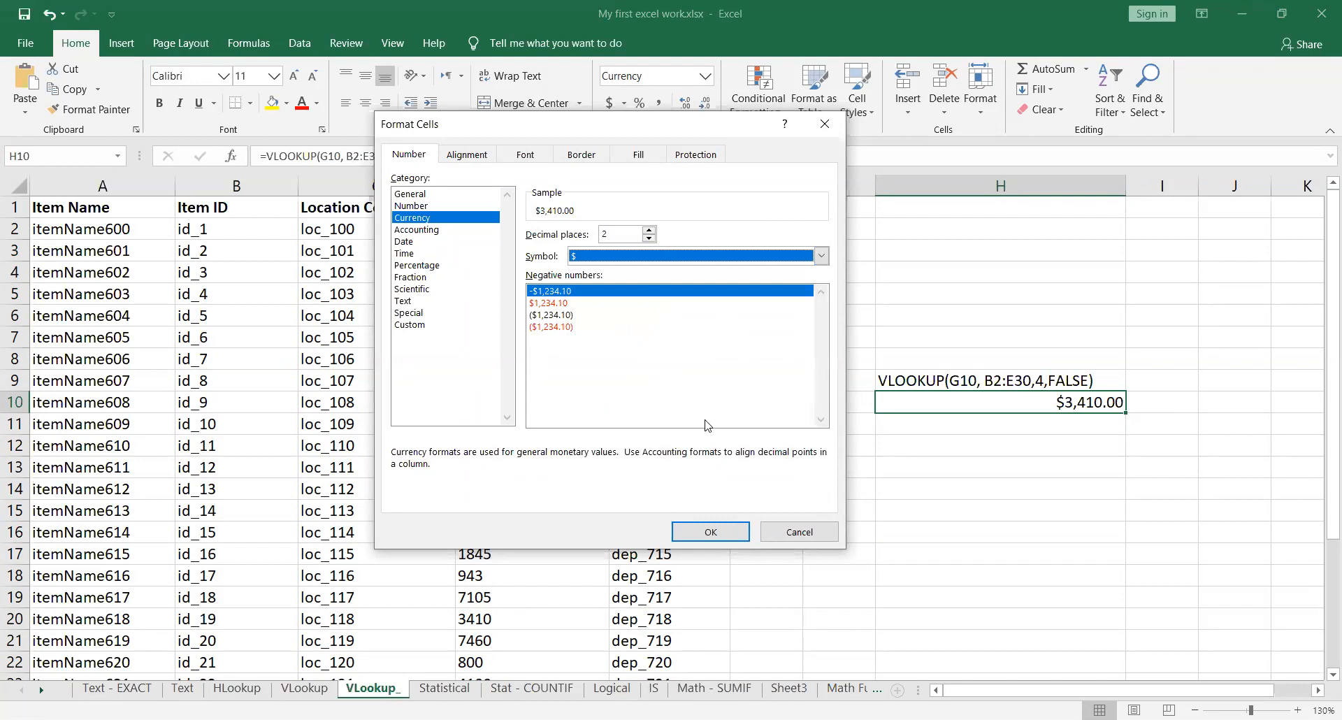
pyautogui.click(801, 532)
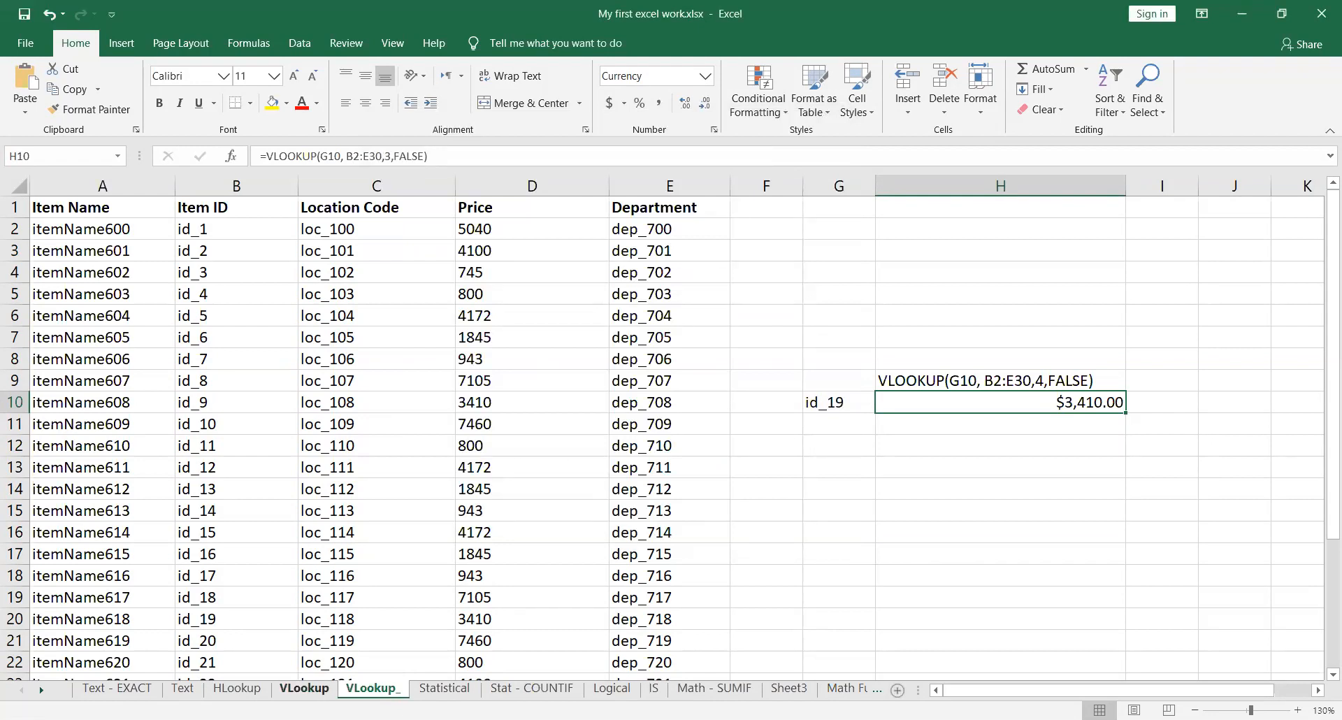
# Step: Compare the HLookup sheet's horizontal data layout with the Item ID values running down column B of the VLookup_ sheet
pyautogui.click(239, 689)
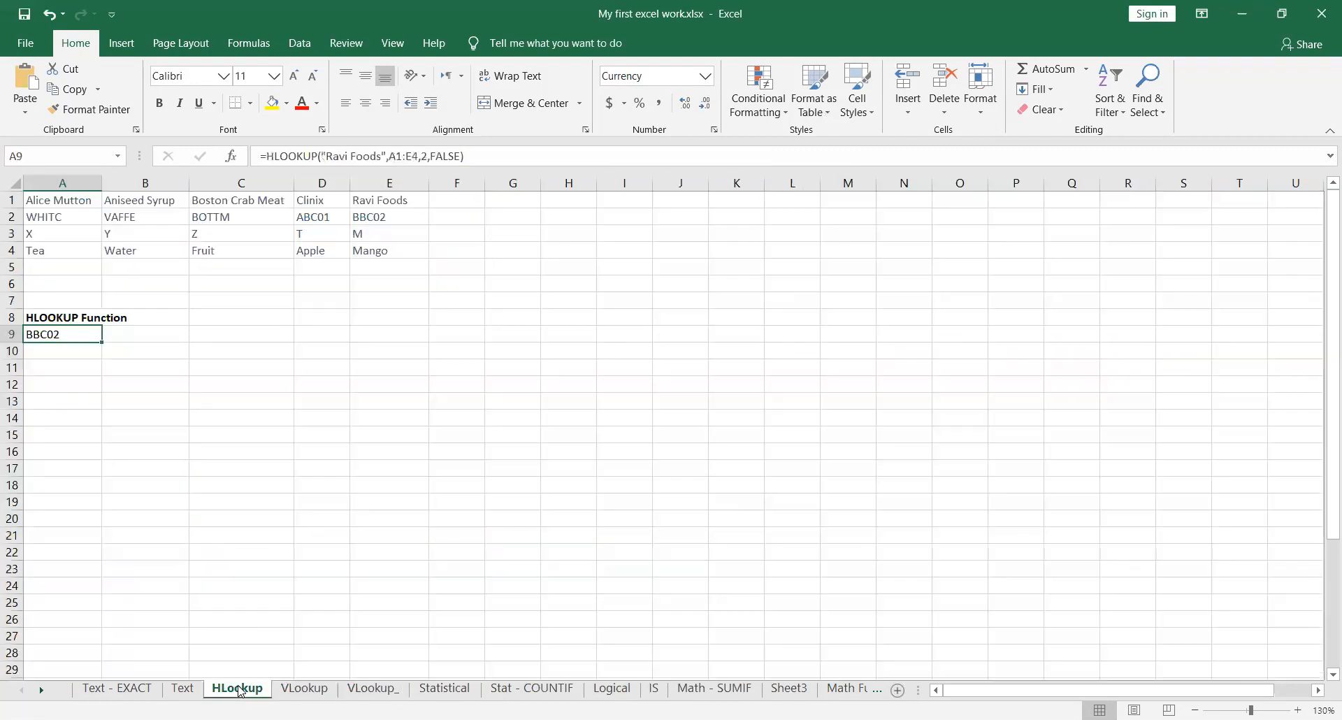
pyautogui.click(369, 689)
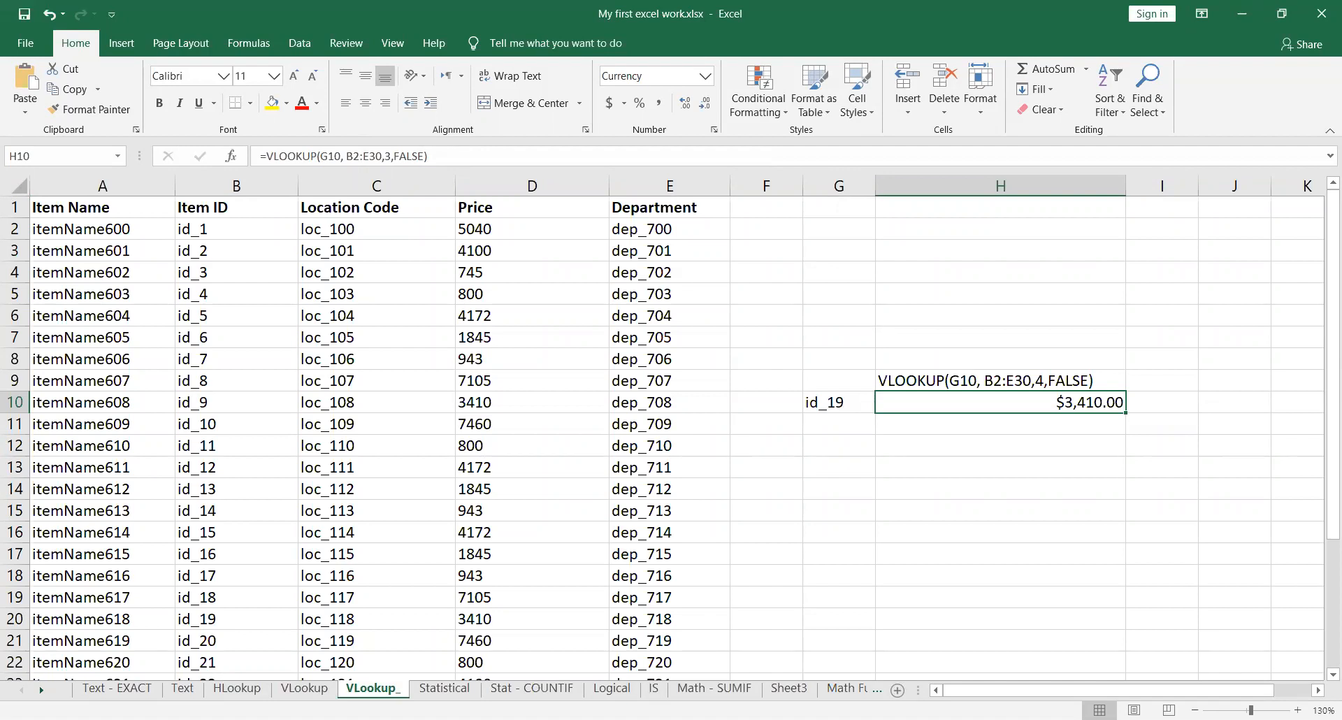
pyautogui.click(238, 688)
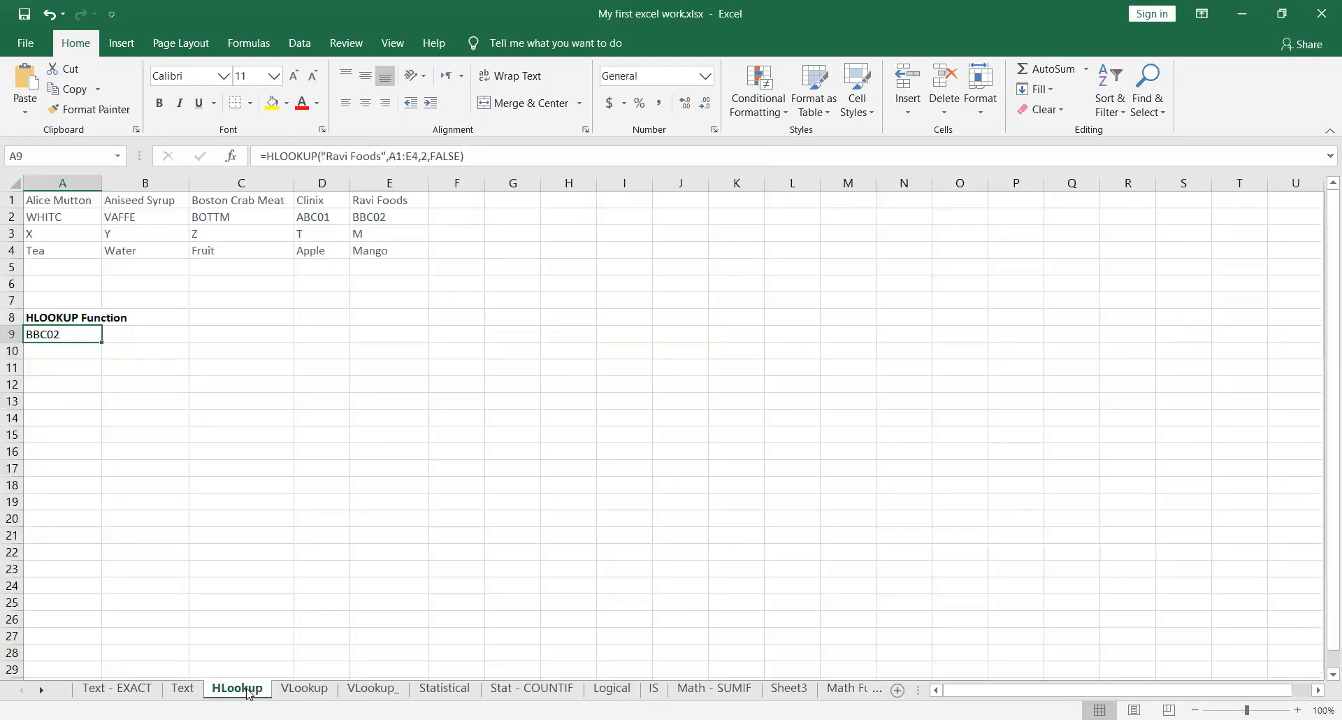
pyautogui.click(365, 691)
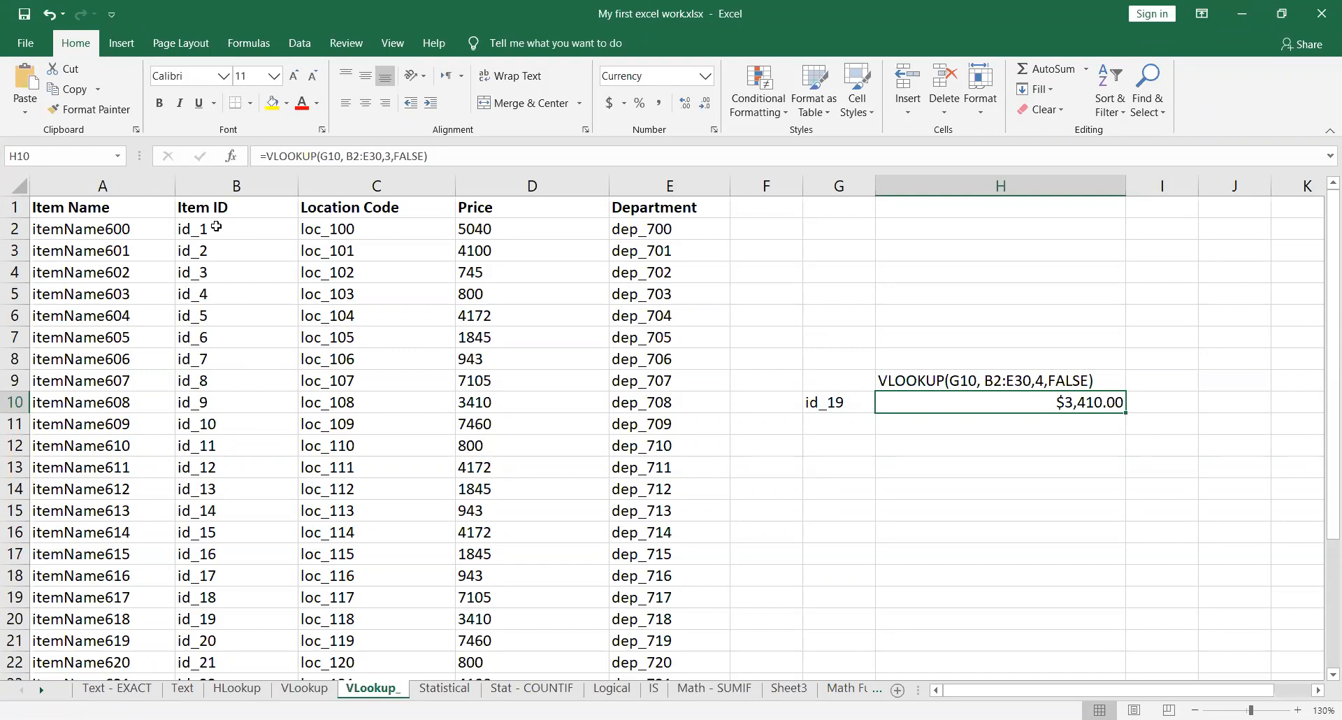
pyautogui.moveTo(217, 228); pyautogui.dragTo(240, 640)
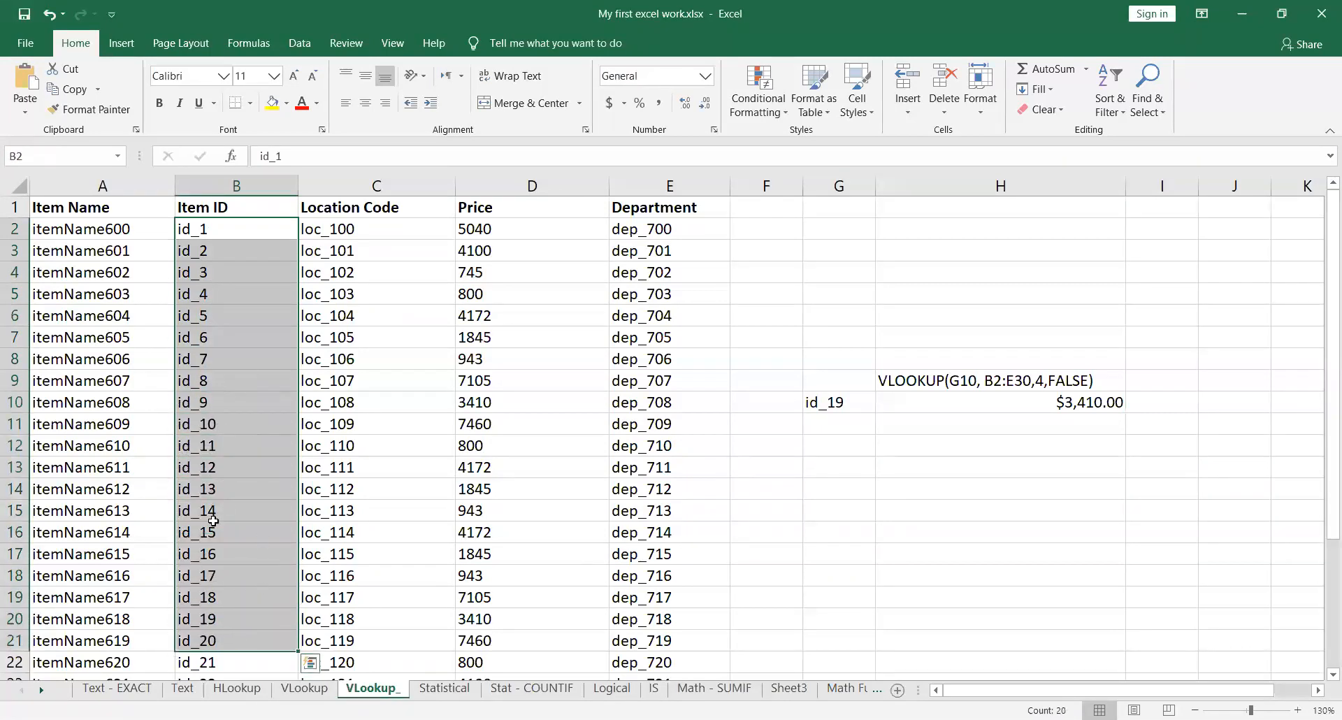
pyautogui.click(270, 451)
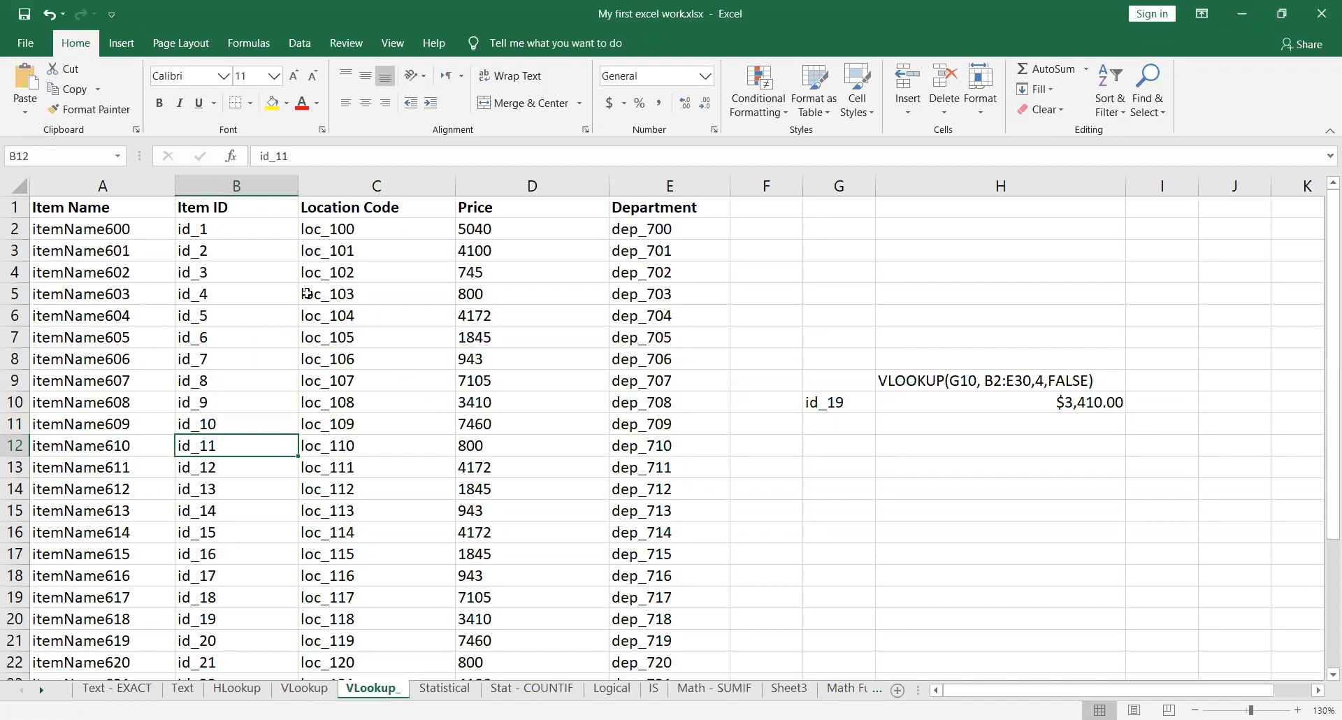
pyautogui.moveTo(250, 226); pyautogui.dragTo(271, 609)
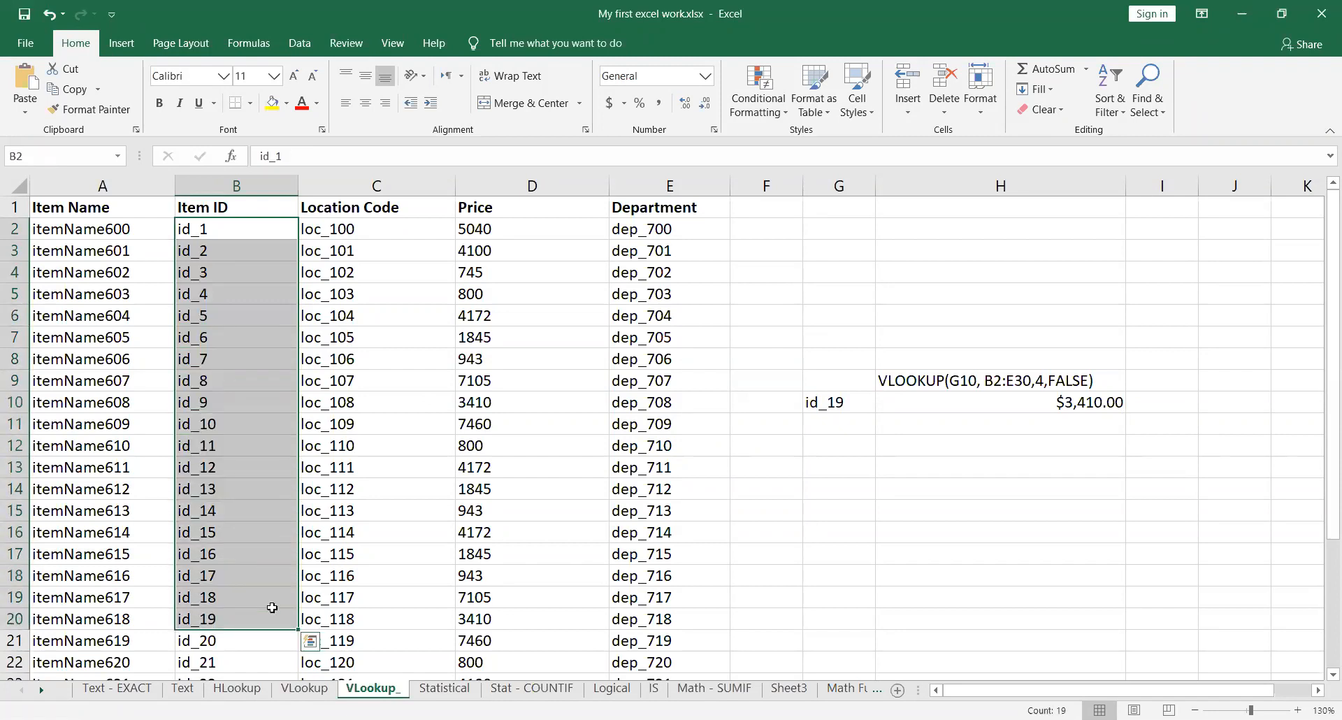
pyautogui.click(227, 315)
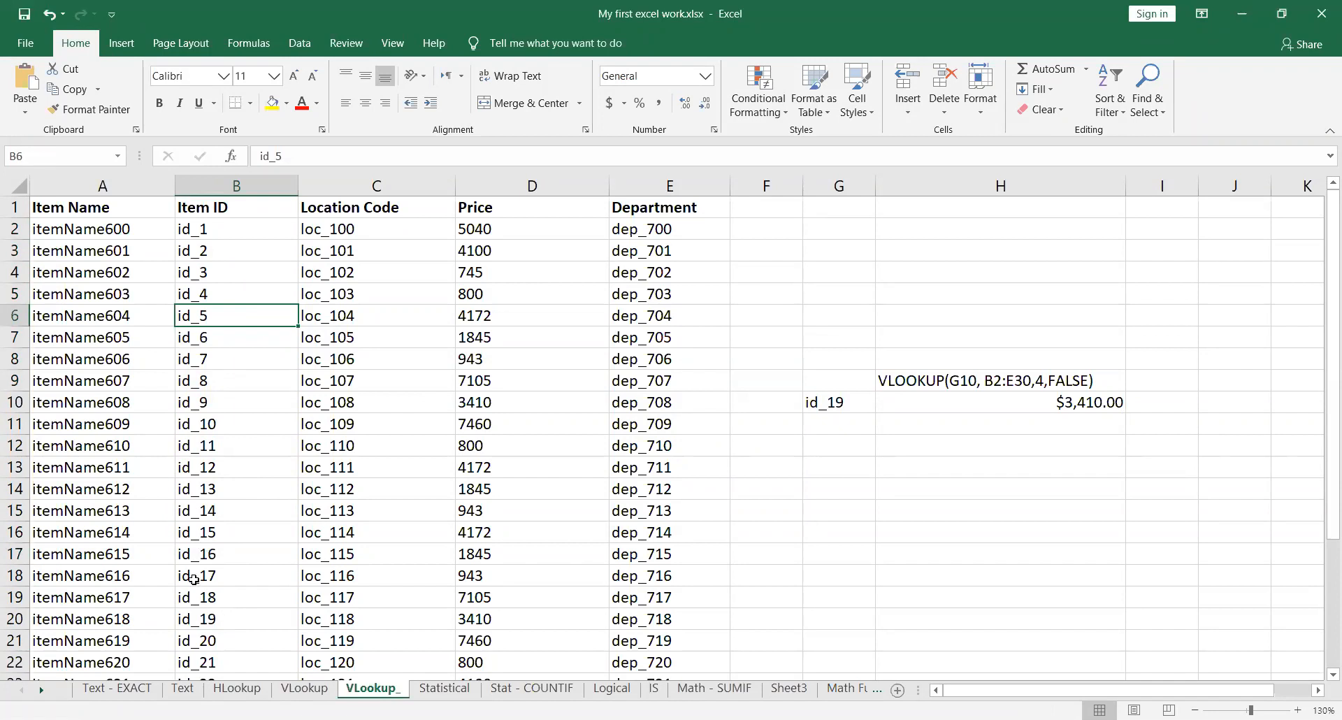
pyautogui.moveTo(239, 235); pyautogui.dragTo(237, 619)
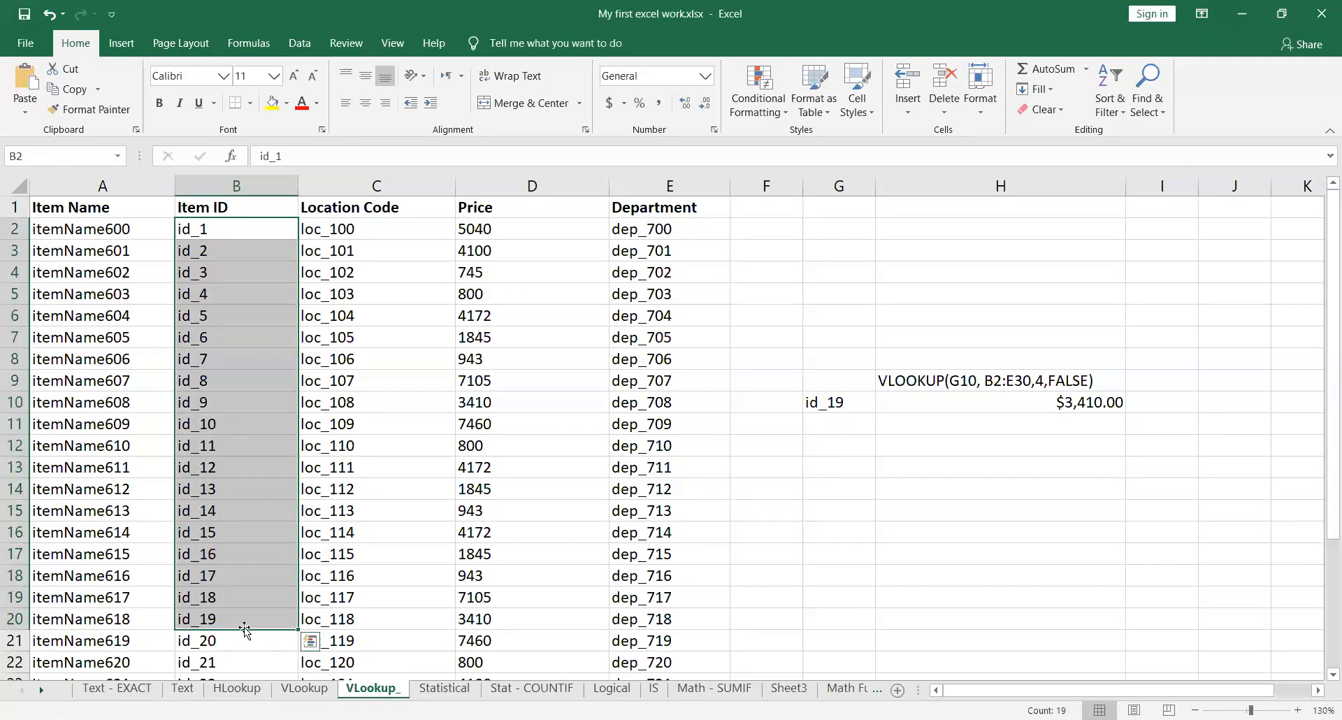
# Step: Examine the header row A1:E1 on the HLookup sheet and the HLOOKUP formula in cell A9
pyautogui.click(249, 691)
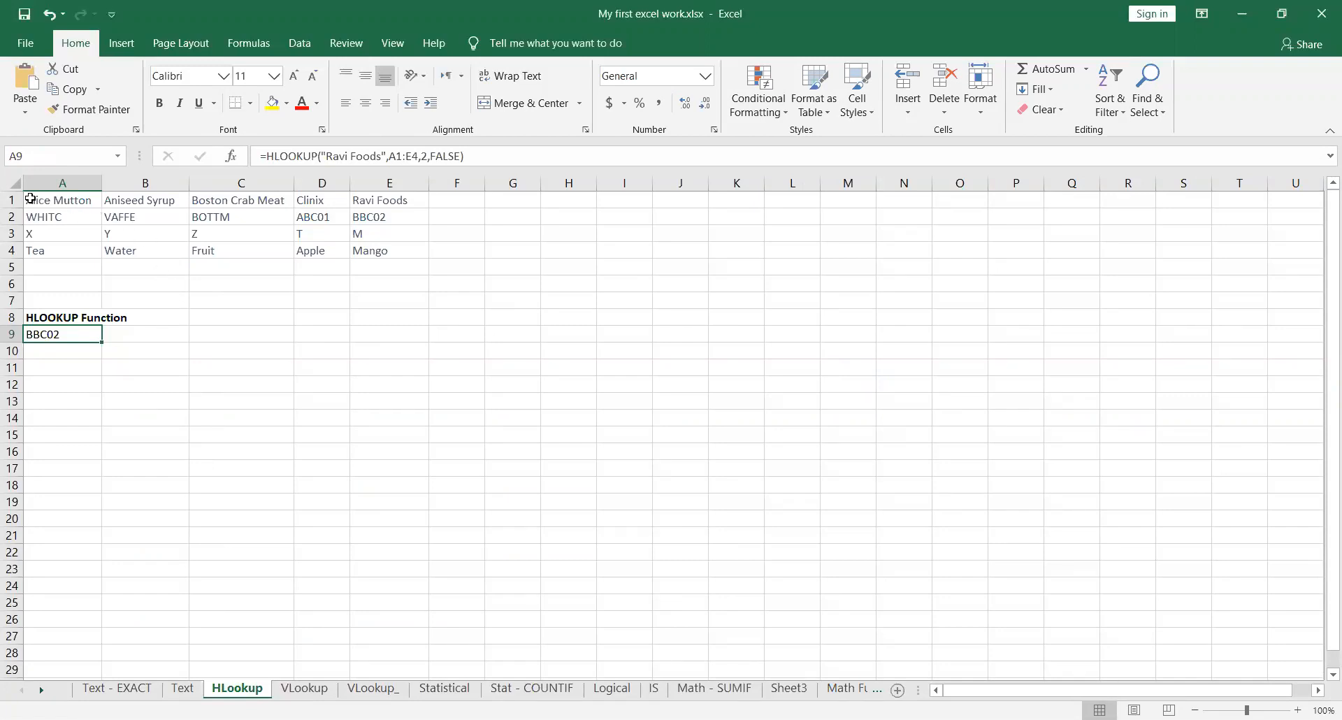
pyautogui.moveTo(41, 199); pyautogui.dragTo(383, 196)
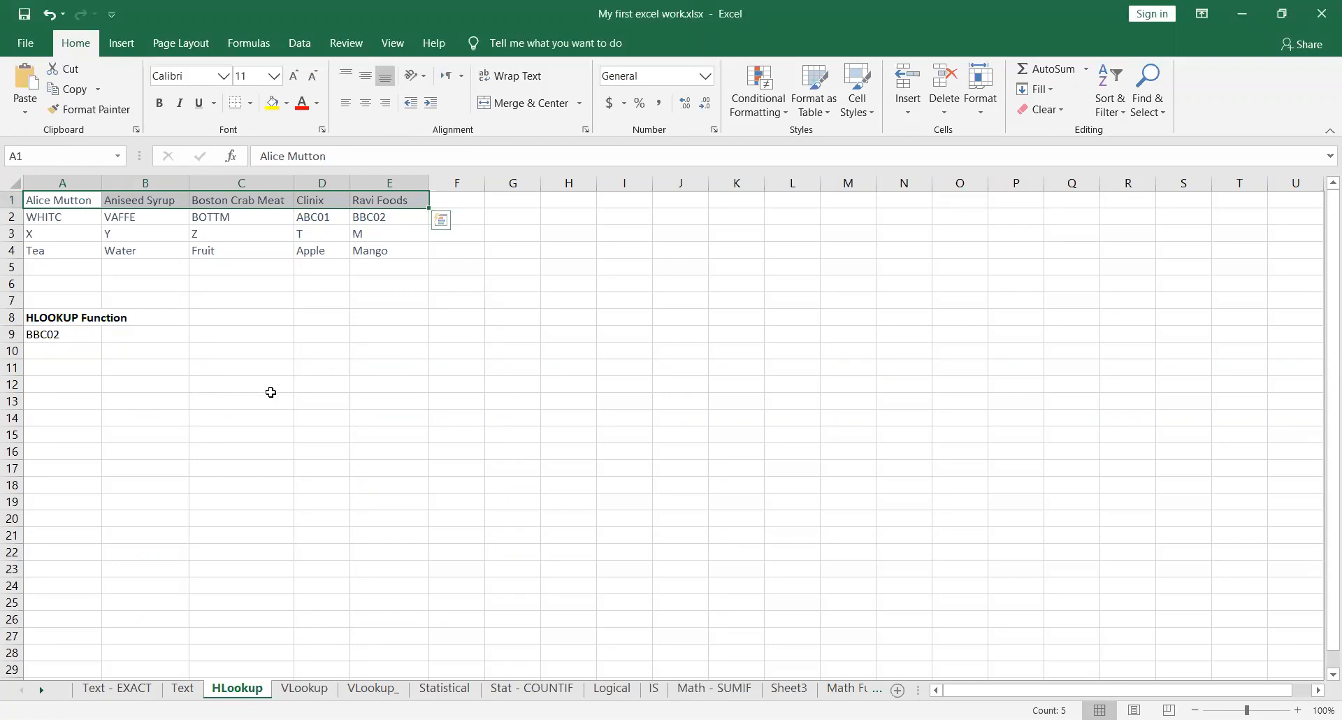
pyautogui.click(90, 330)
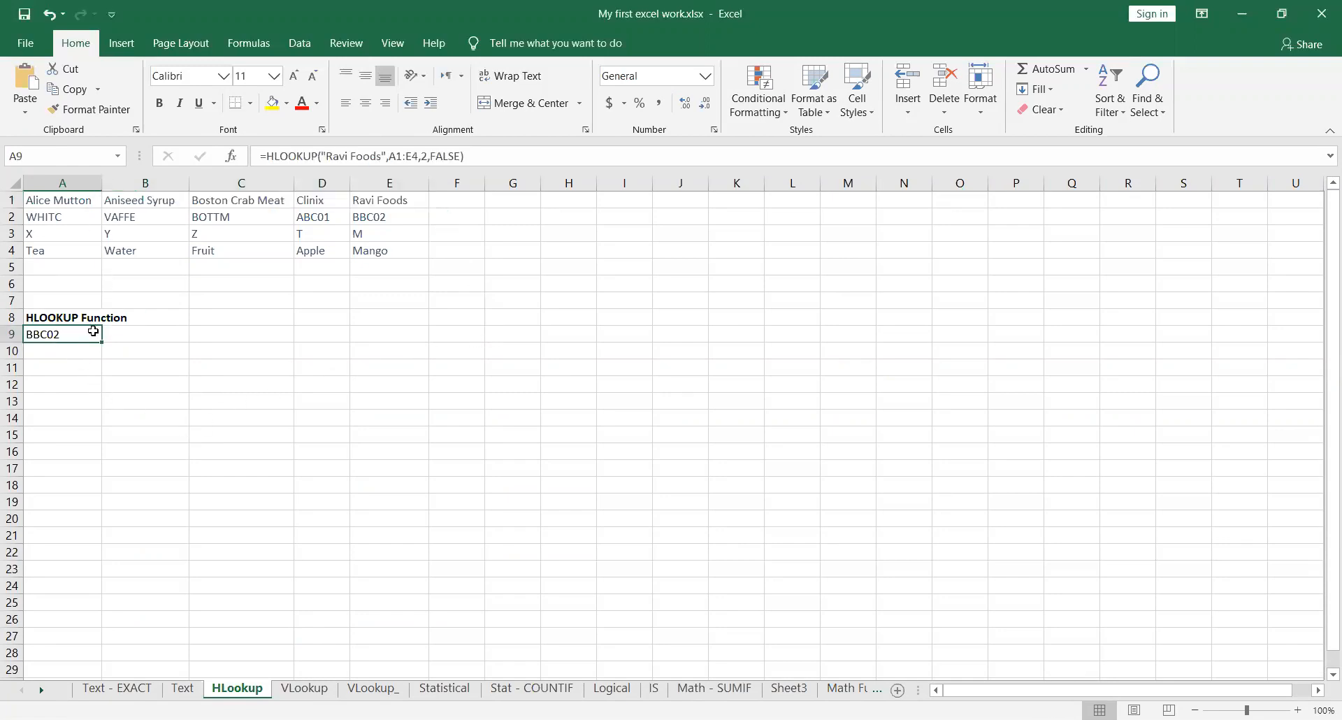
pyautogui.doubleClick(93, 336)
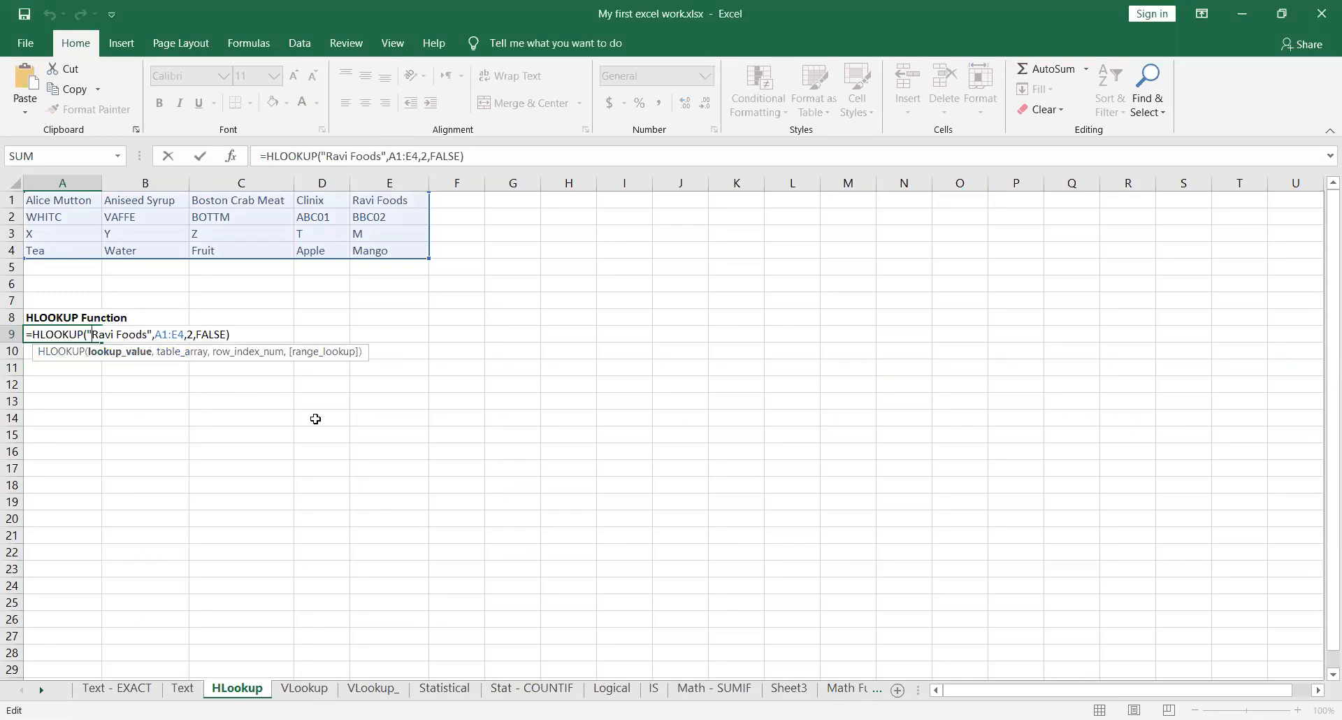
pyautogui.press('Escape')
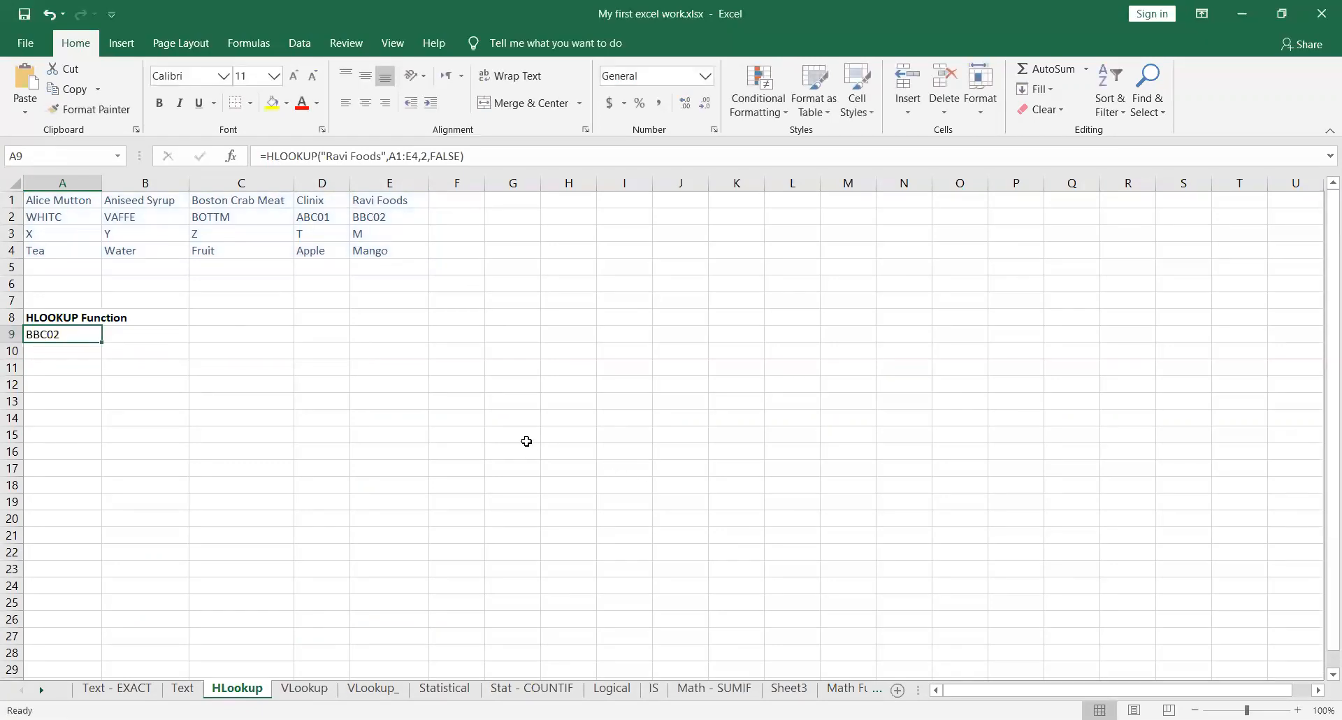
pyautogui.scroll(4, 526, 439)
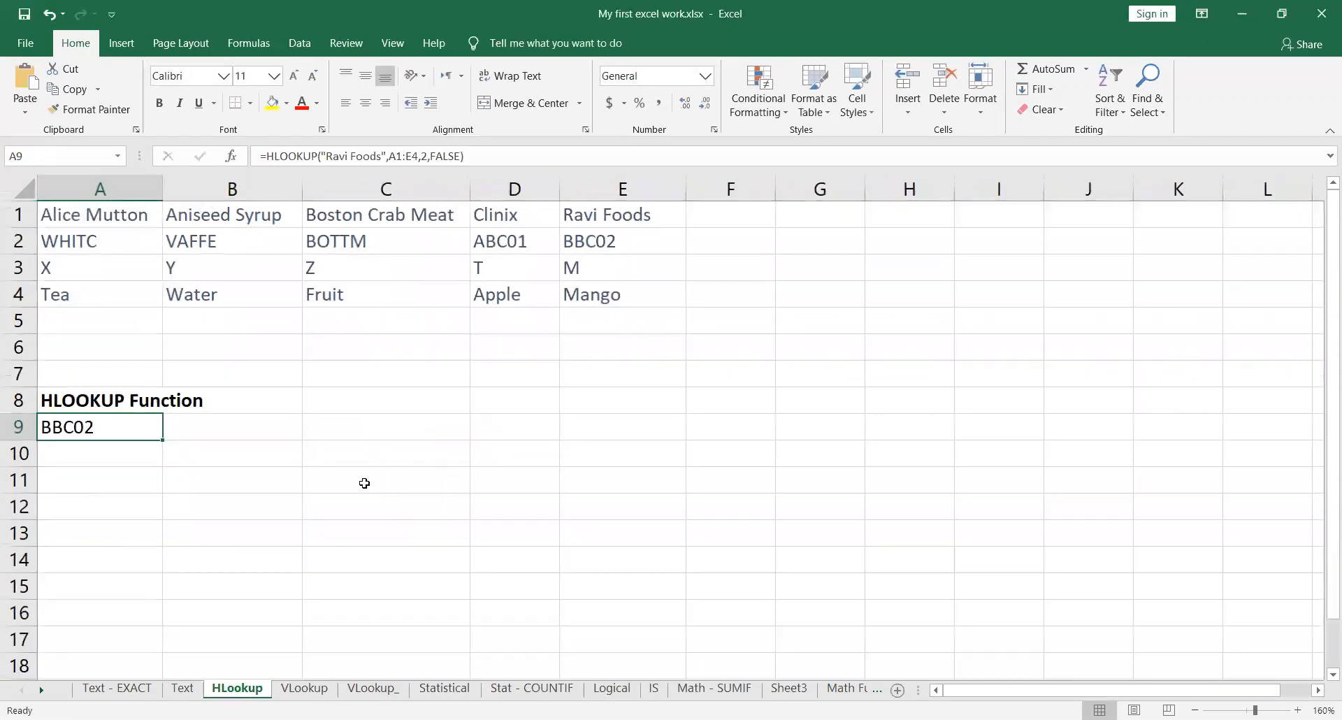
# Step: Examine the lookup value, row index and range lookup arguments within the HLOOKUP formula in A9
pyautogui.doubleClick(146, 432)
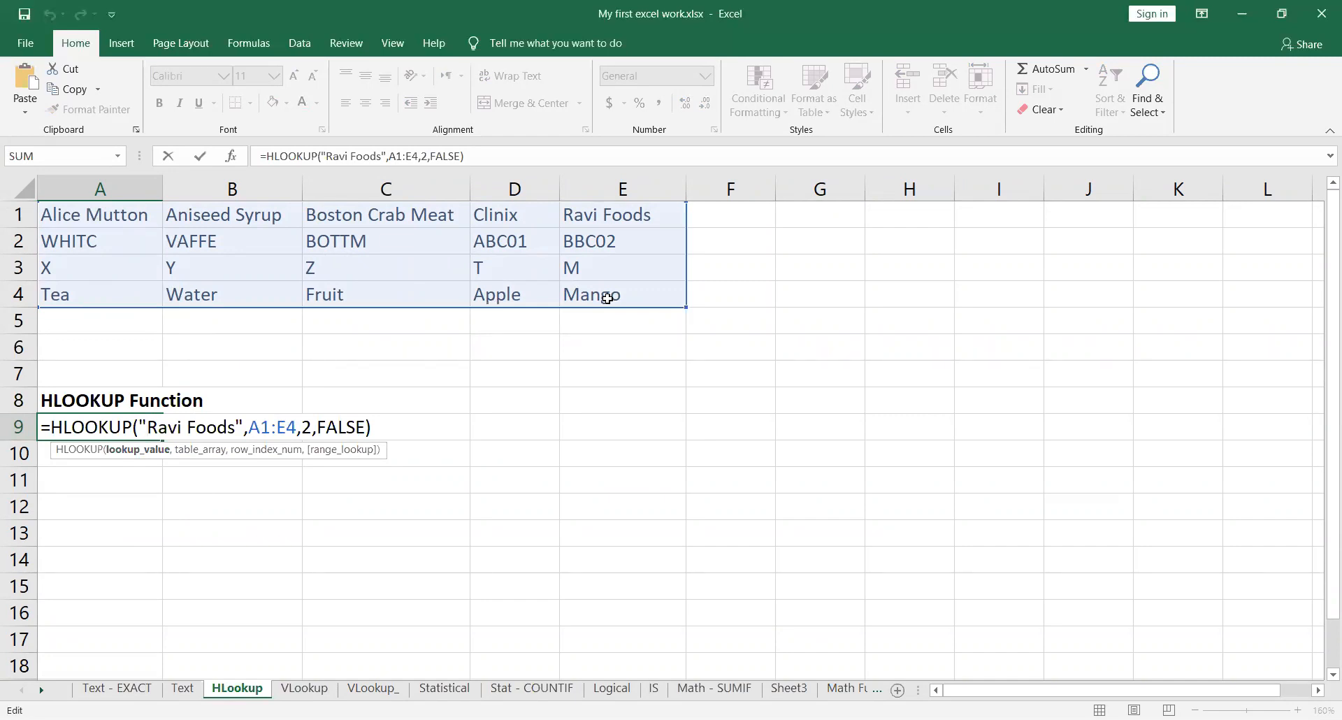
pyautogui.moveTo(138, 427); pyautogui.dragTo(244, 427)
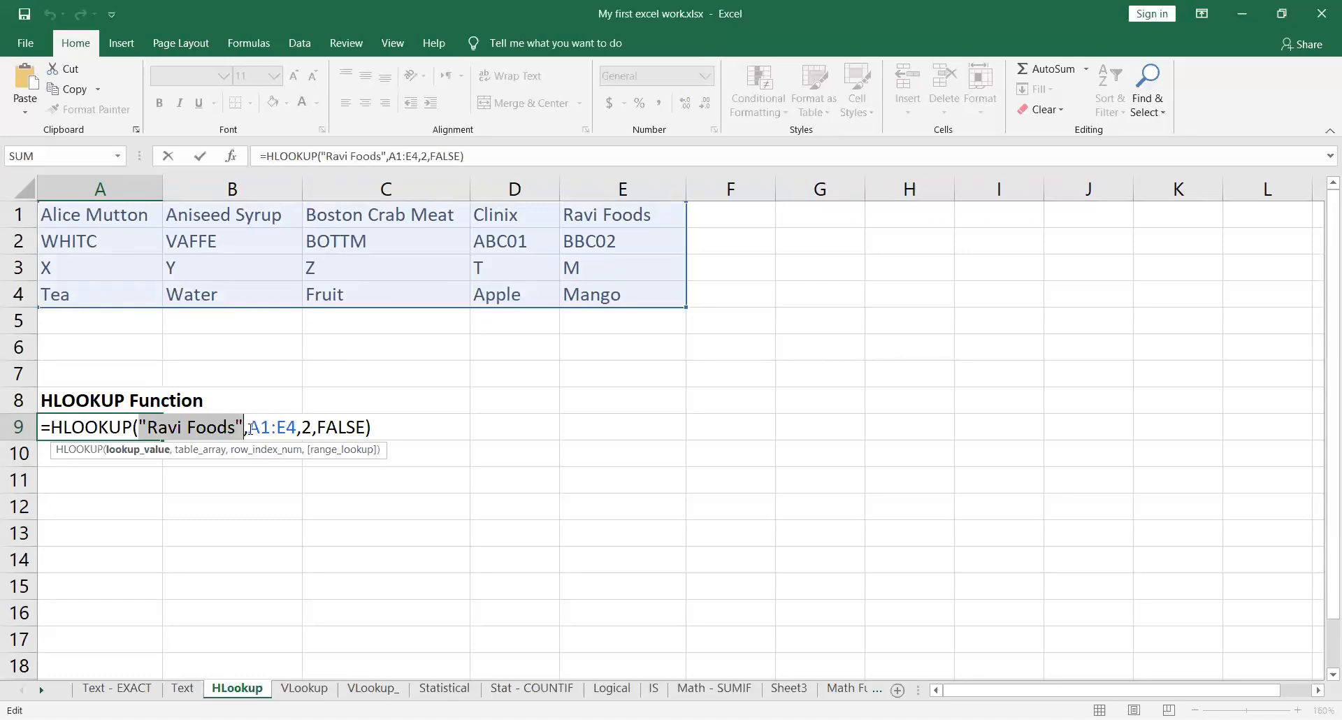
pyautogui.doubleClick(308, 427)
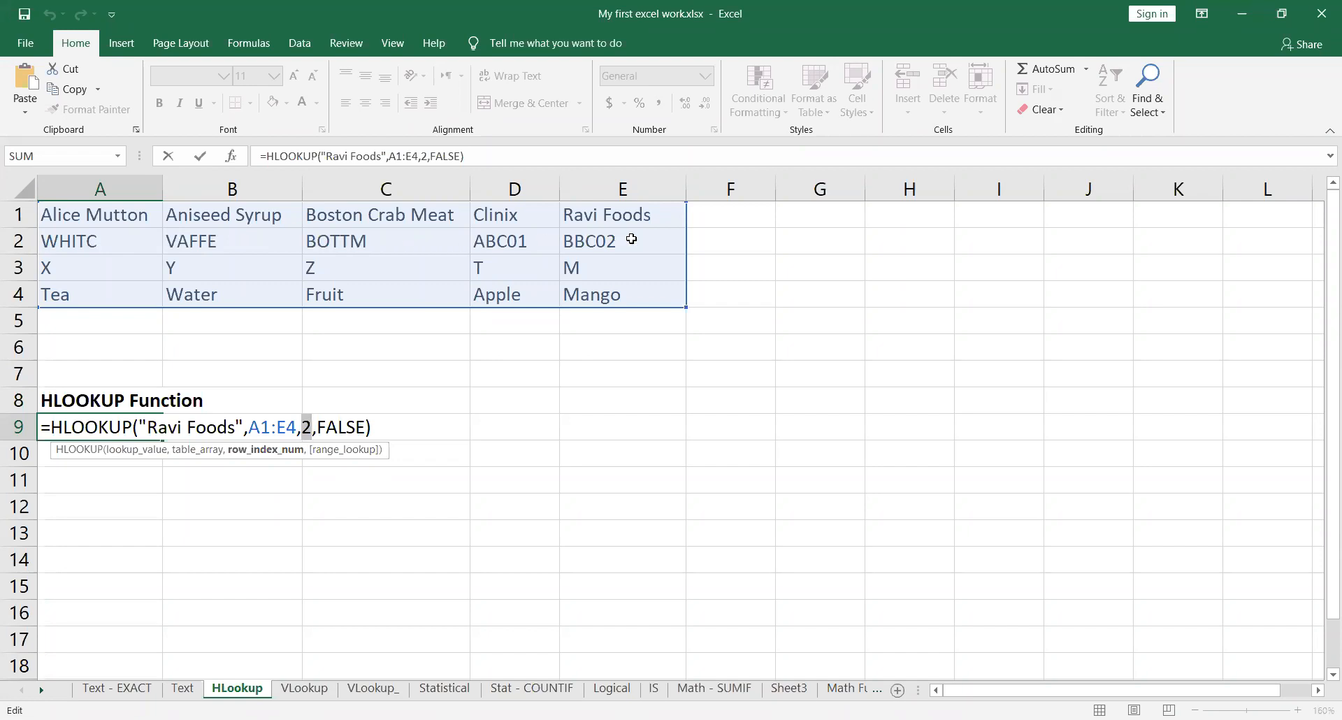
pyautogui.moveTo(316, 427); pyautogui.dragTo(365, 427)
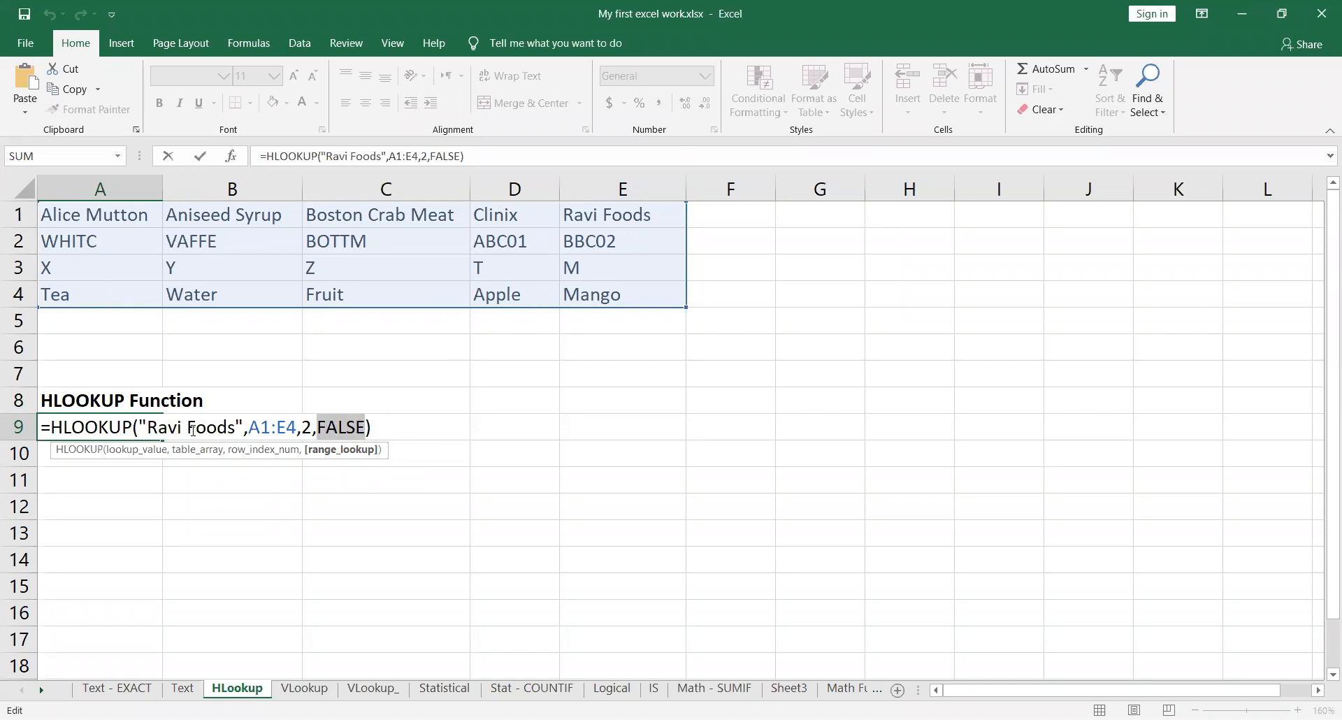
pyautogui.moveTo(56, 427); pyautogui.dragTo(389, 427)
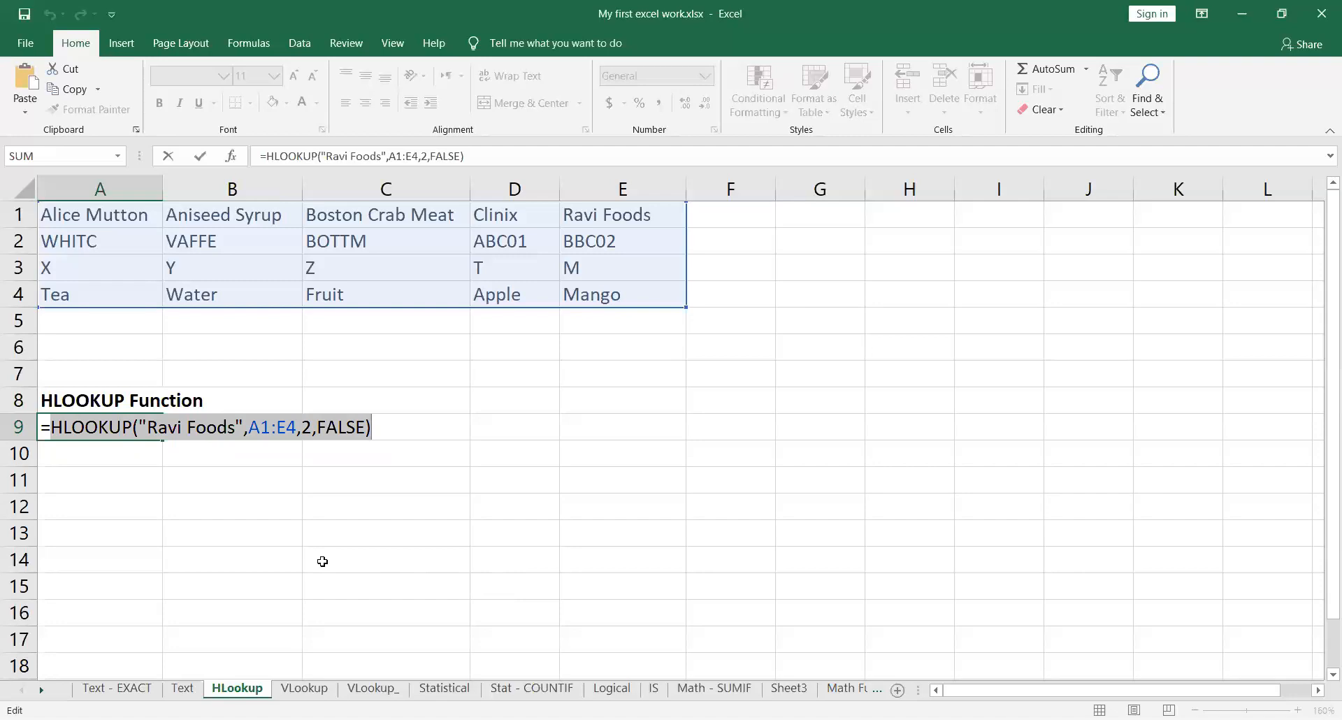
# Step: Set the row index of the HLOOKUP formula in A9 to 4 and review the updated formula
pyautogui.click(340, 432)
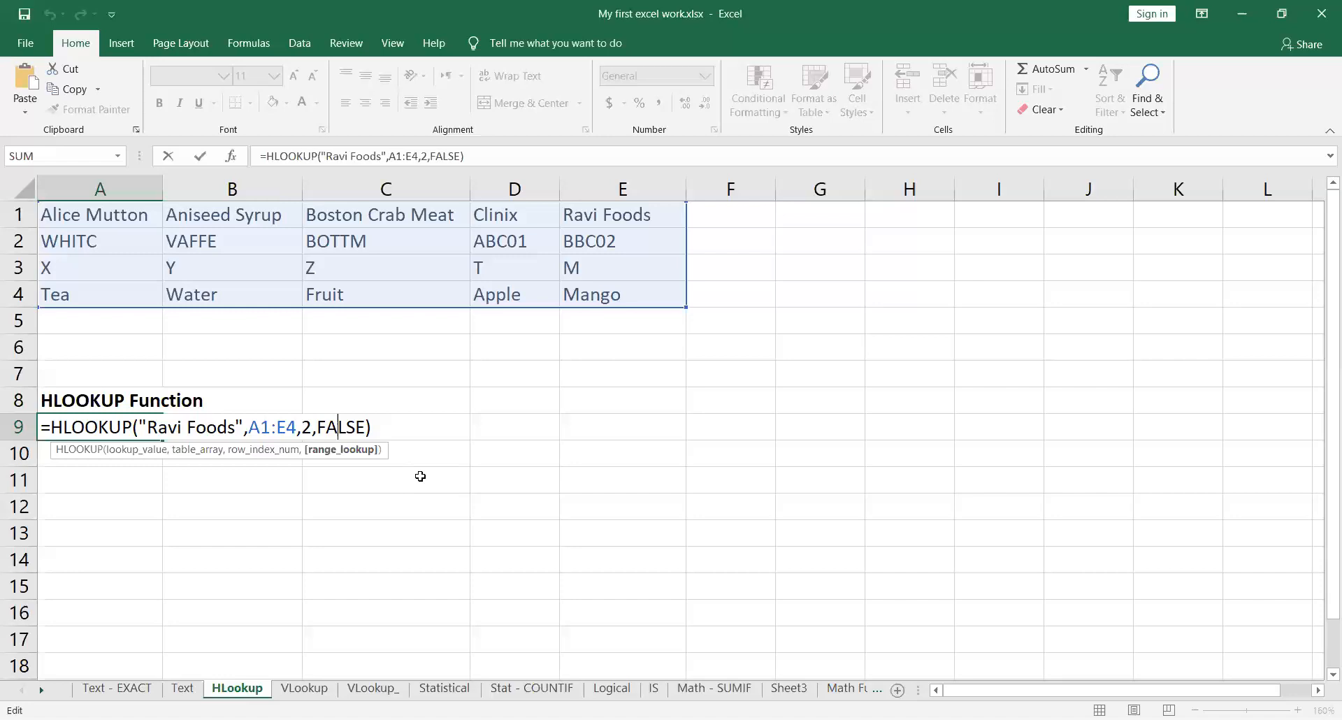
pyautogui.press('Left')
pyautogui.press('Left')
pyautogui.press('Left')
pyautogui.press('BackSpace')
pyautogui.write('4')
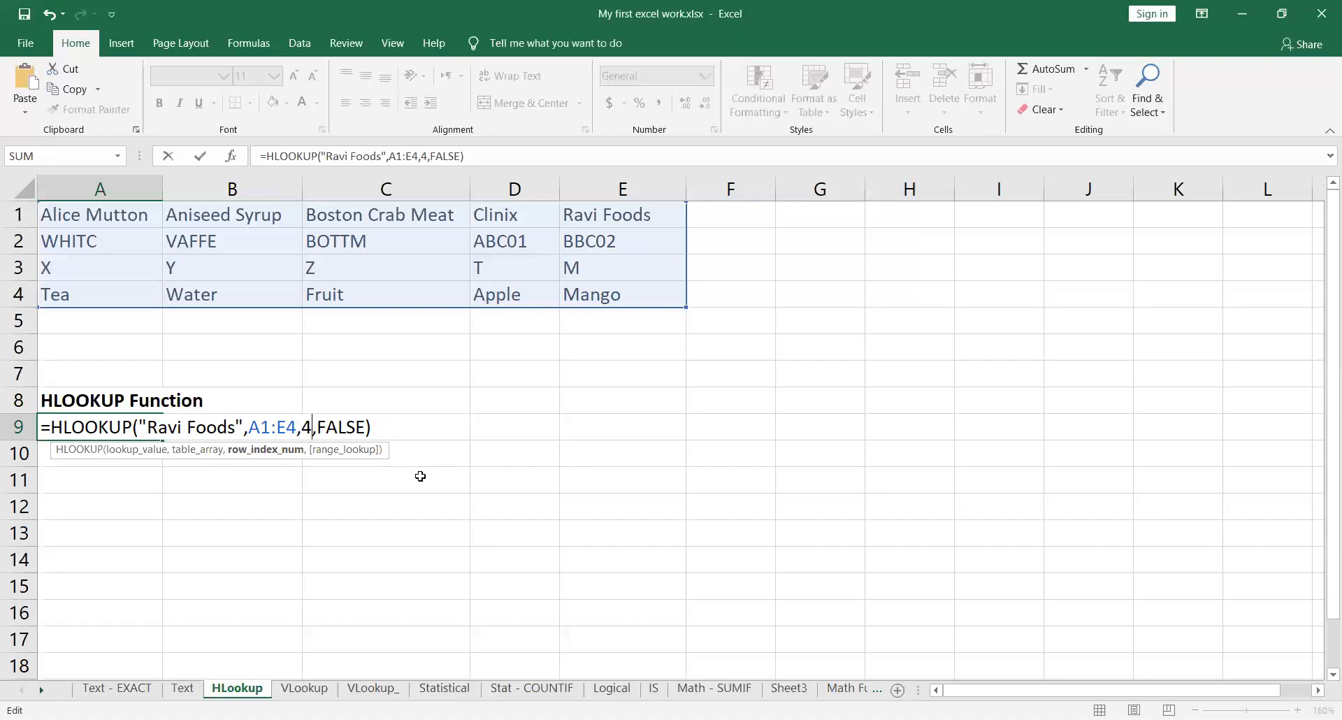
pyautogui.press('Return')
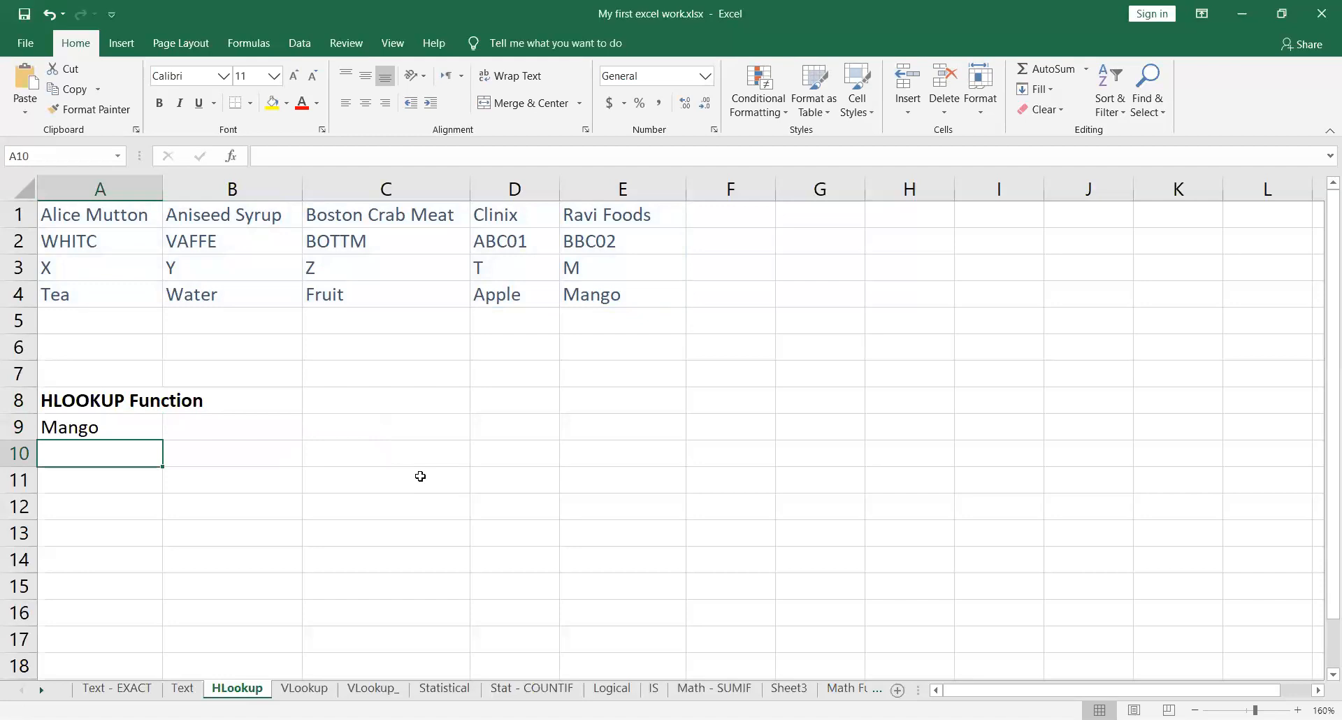
pyautogui.press('Up')
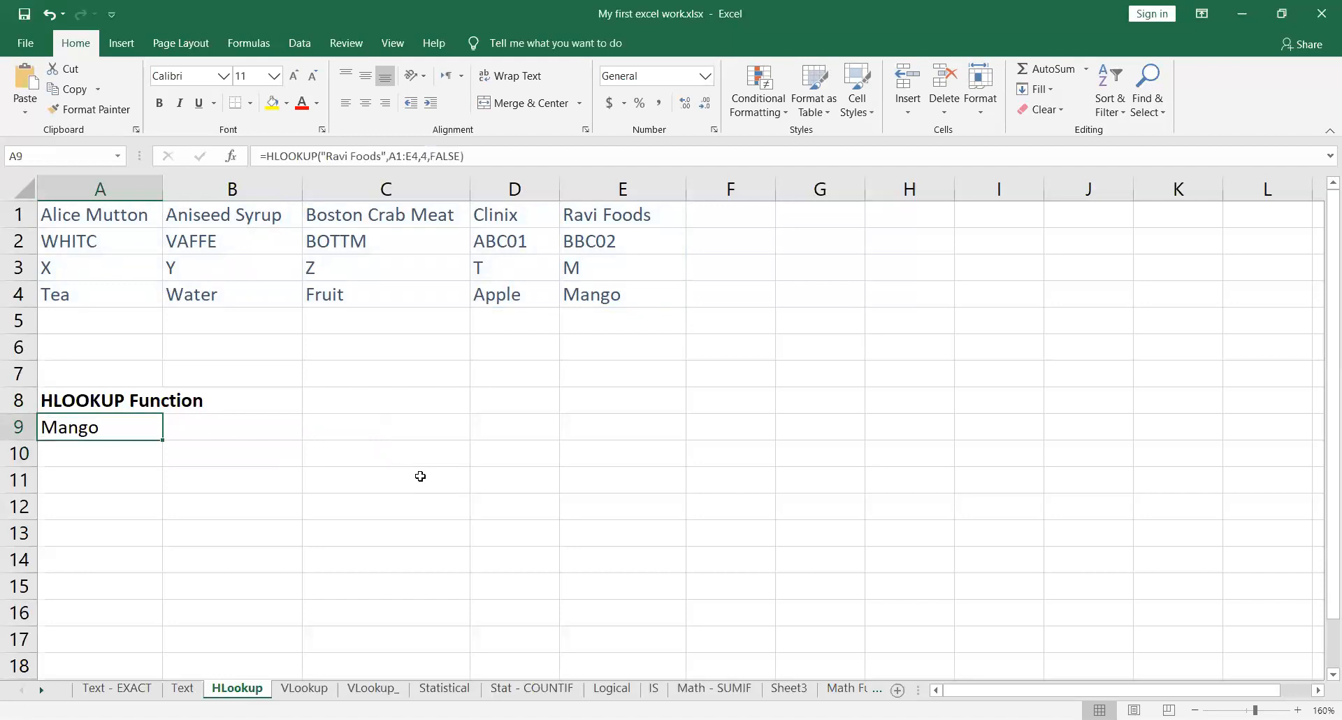
pyautogui.press('F2')
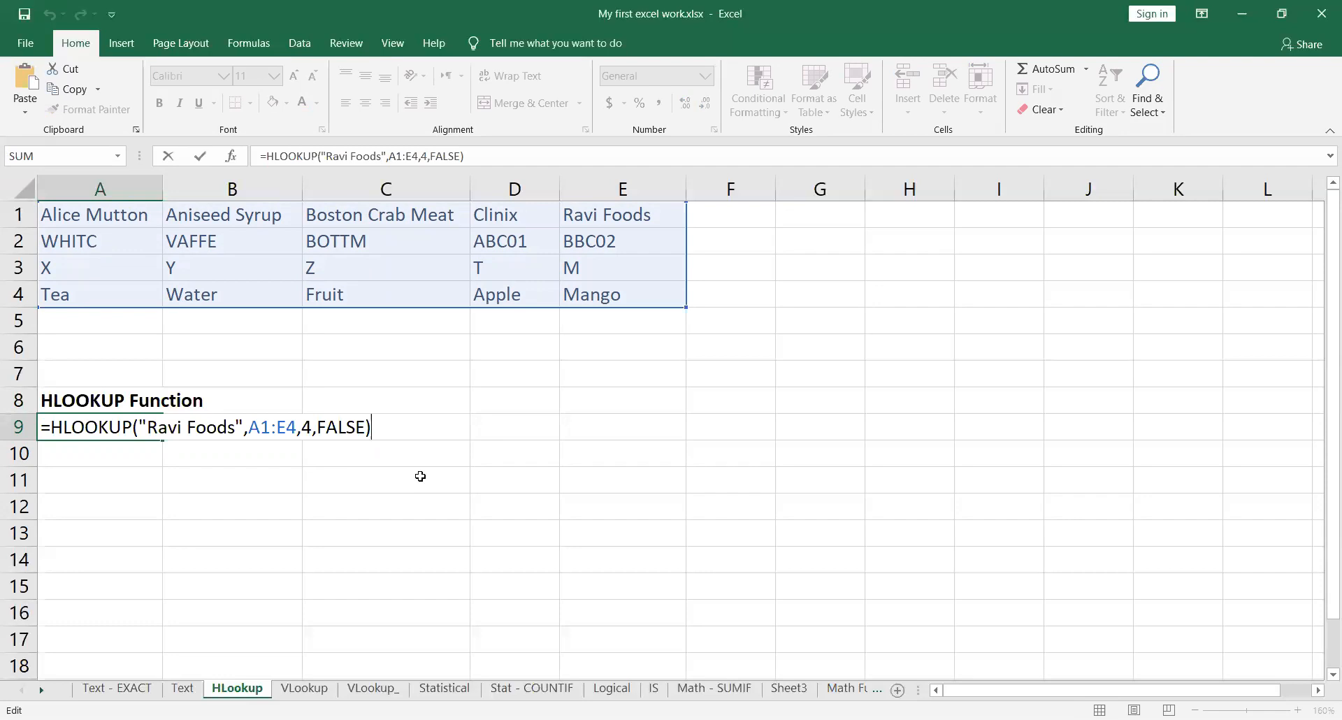
pyautogui.hotkey('ctrl', 'Return')
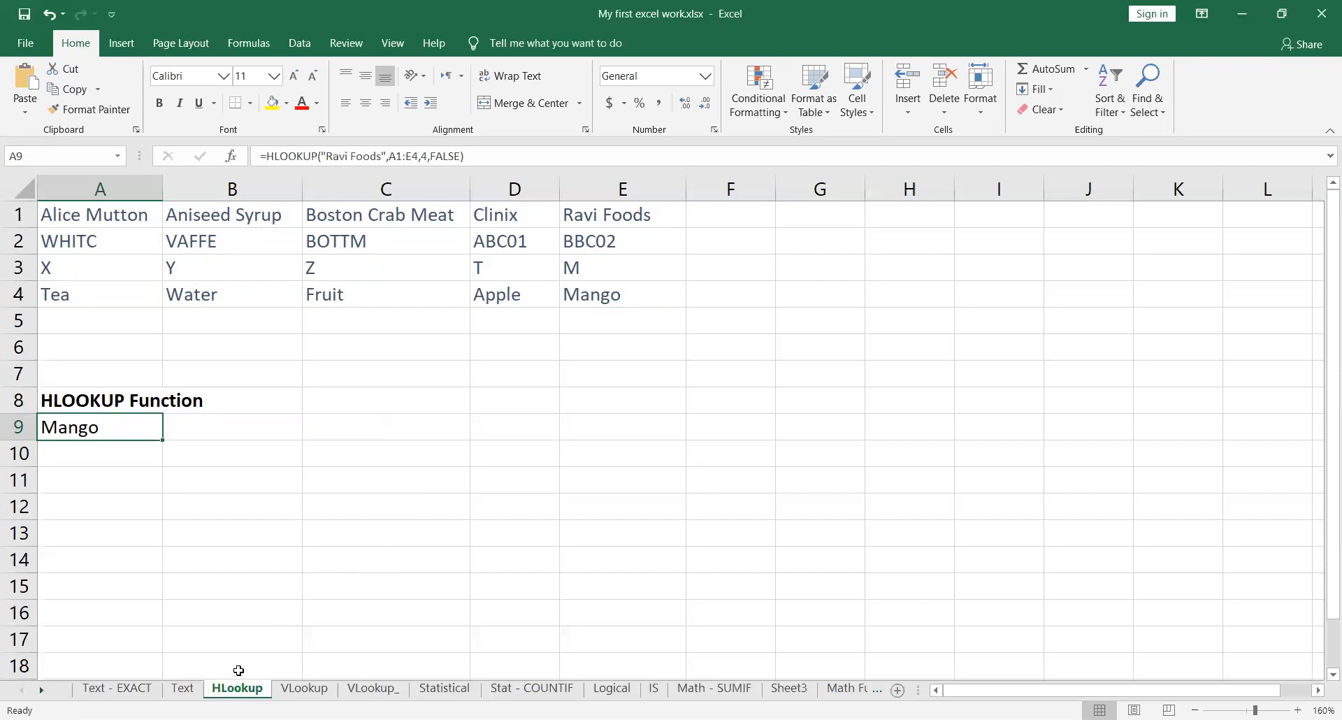
# Step: Examine the Text sheet's sample strings in row 1 and its listed text functions with their syntax and example results
pyautogui.click(187, 689)
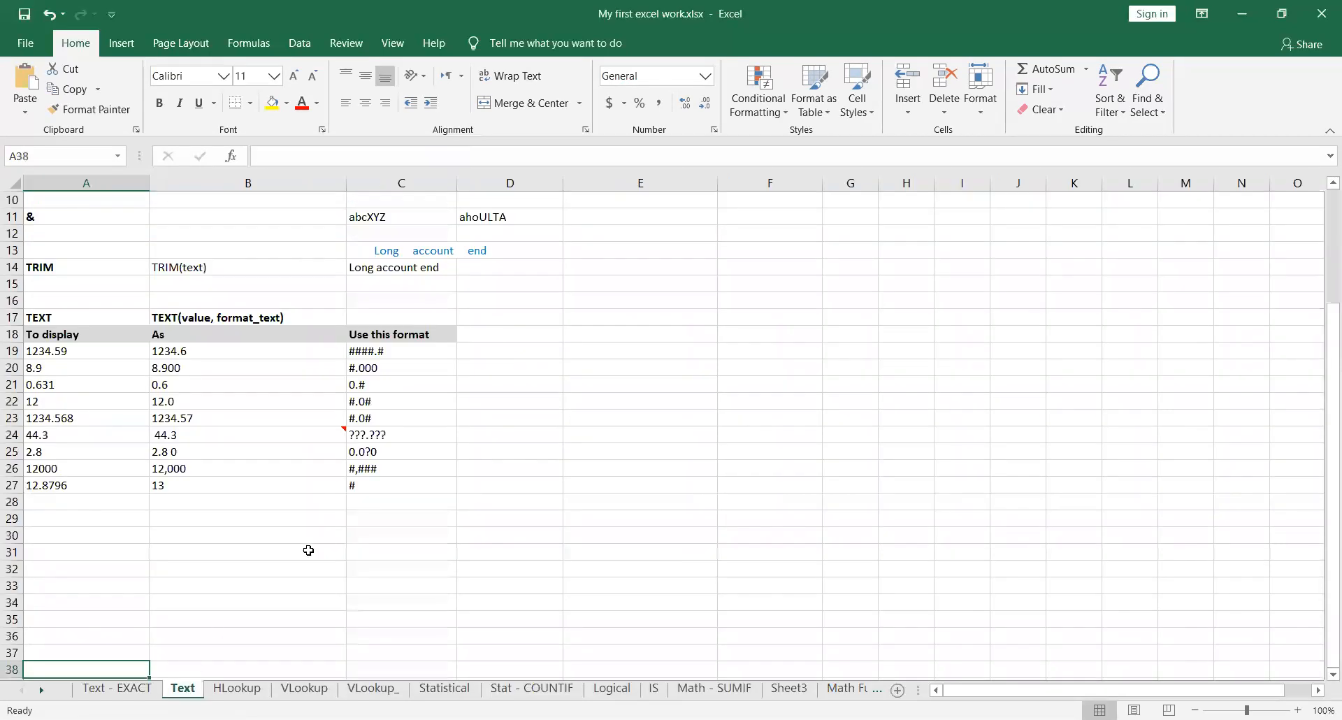
pyautogui.scroll(3, 308, 551)
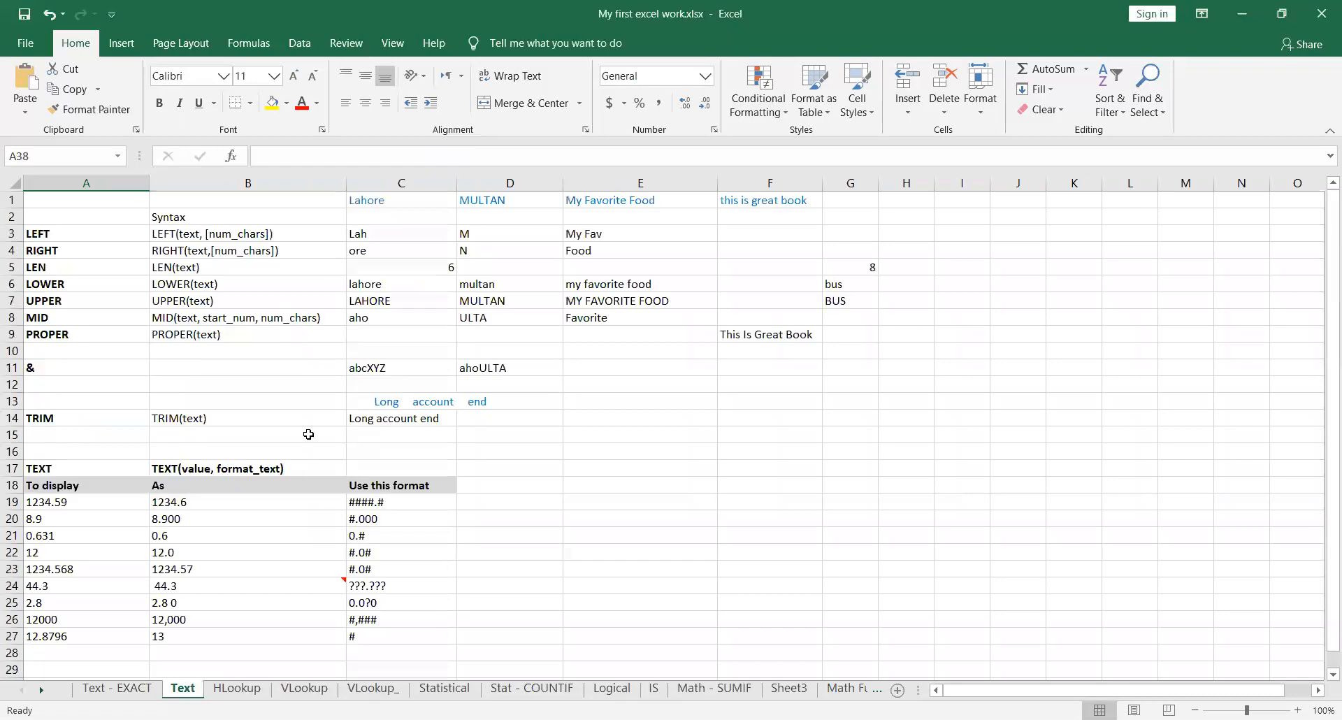
pyautogui.scroll(1, 245, 370)
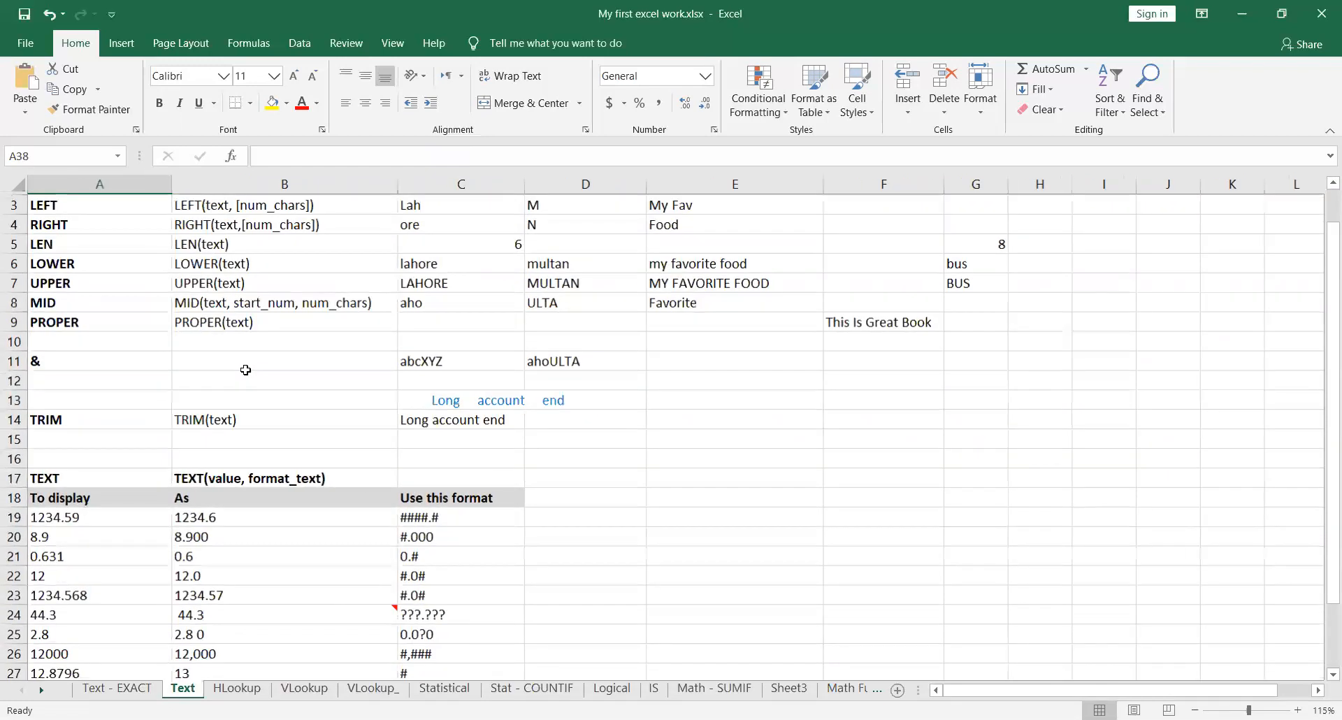
pyautogui.scroll(2, 471, 464)
pyautogui.scroll(2, 470, 465)
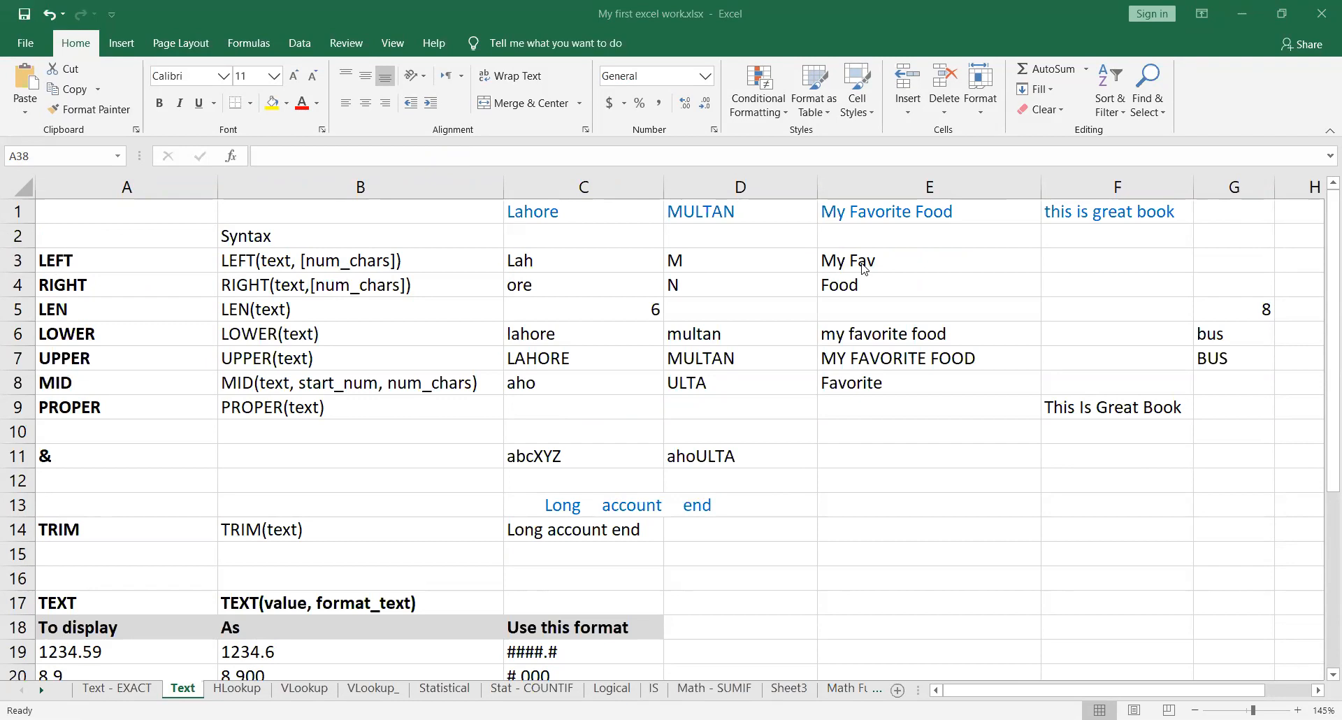
pyautogui.moveTo(553, 217); pyautogui.dragTo(1186, 211)
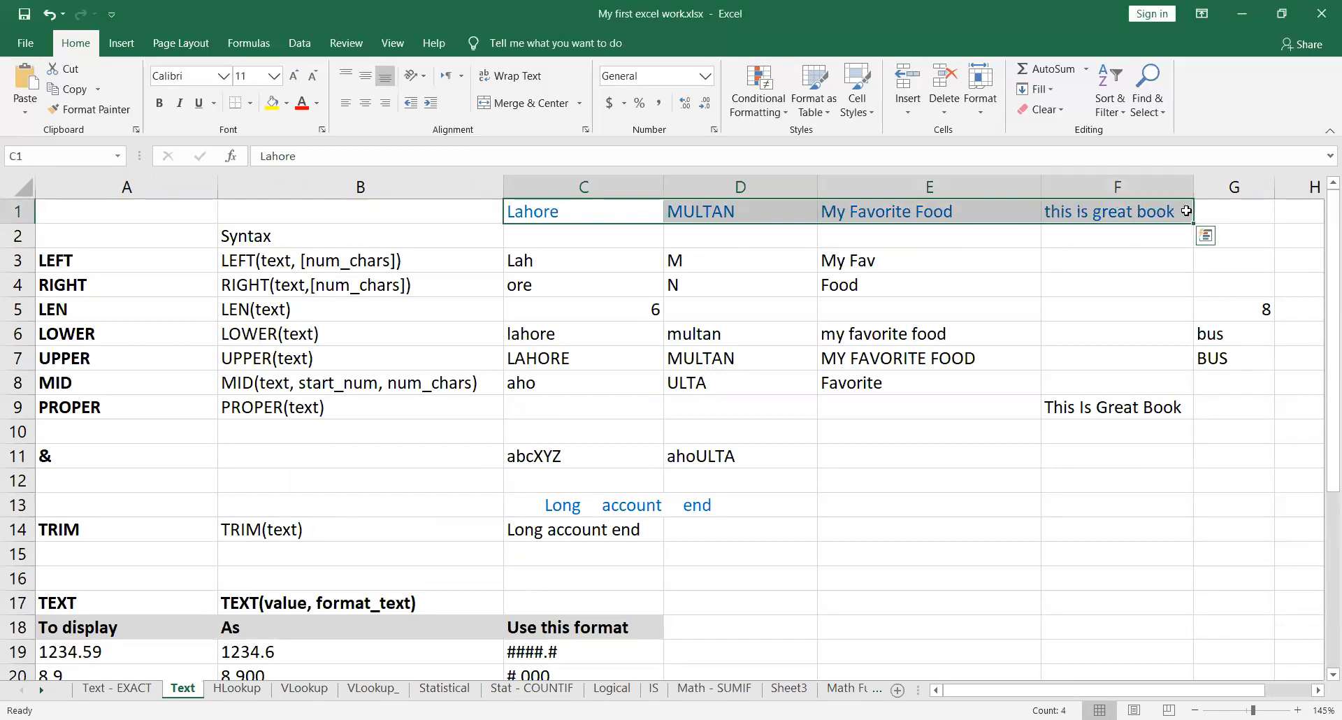
pyautogui.moveTo(594, 264); pyautogui.dragTo(1249, 407)
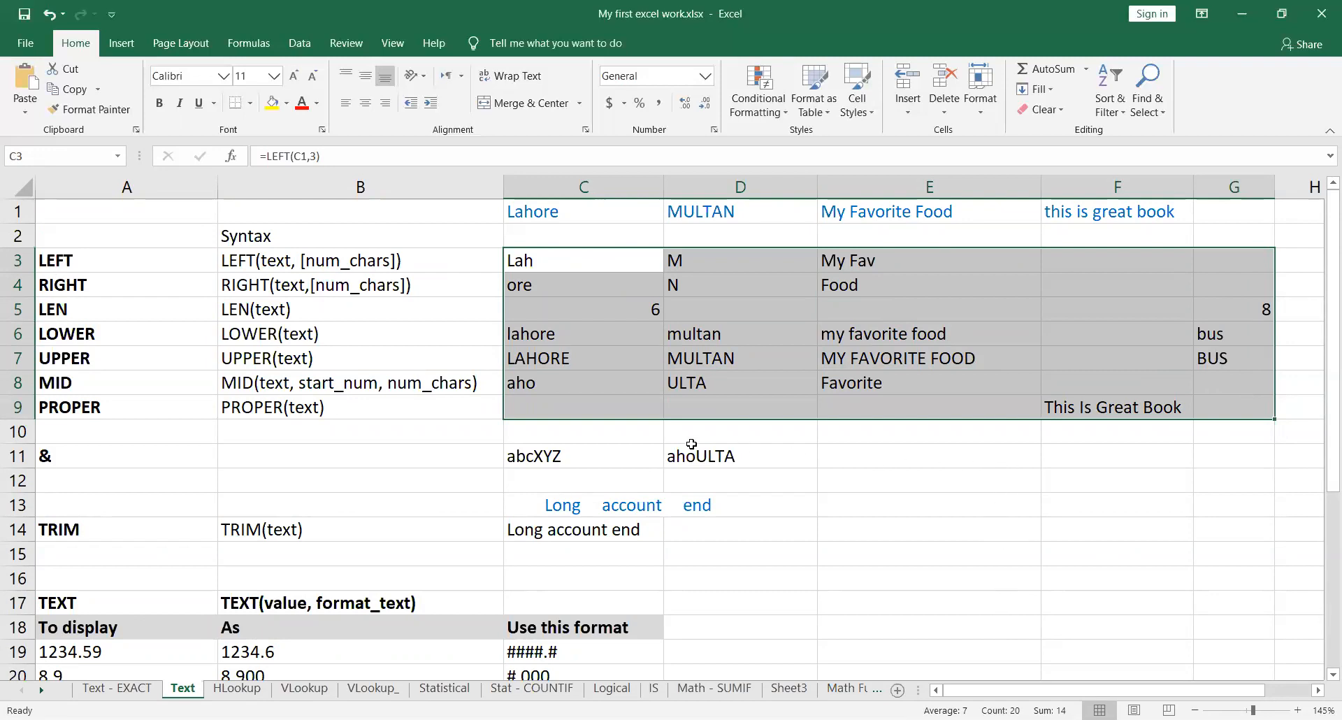
pyautogui.moveTo(288, 260); pyautogui.dragTo(306, 404)
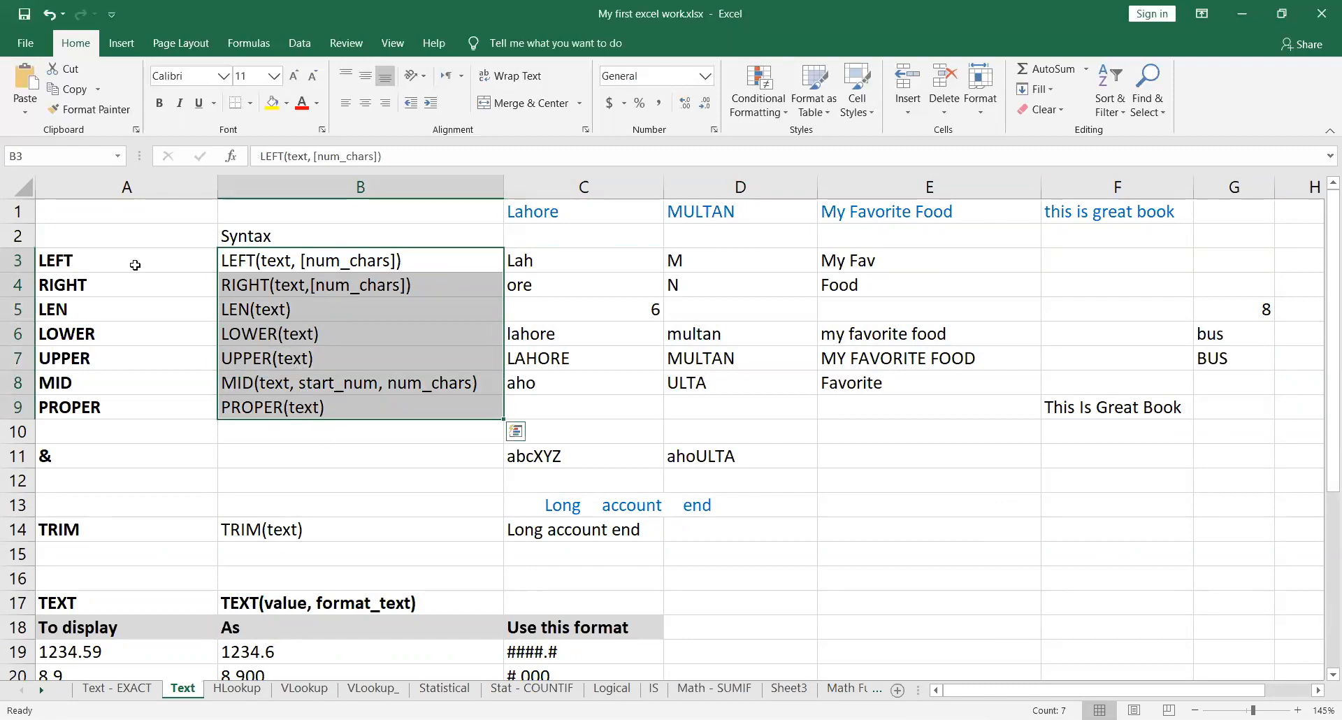
pyautogui.moveTo(98, 262); pyautogui.dragTo(81, 412)
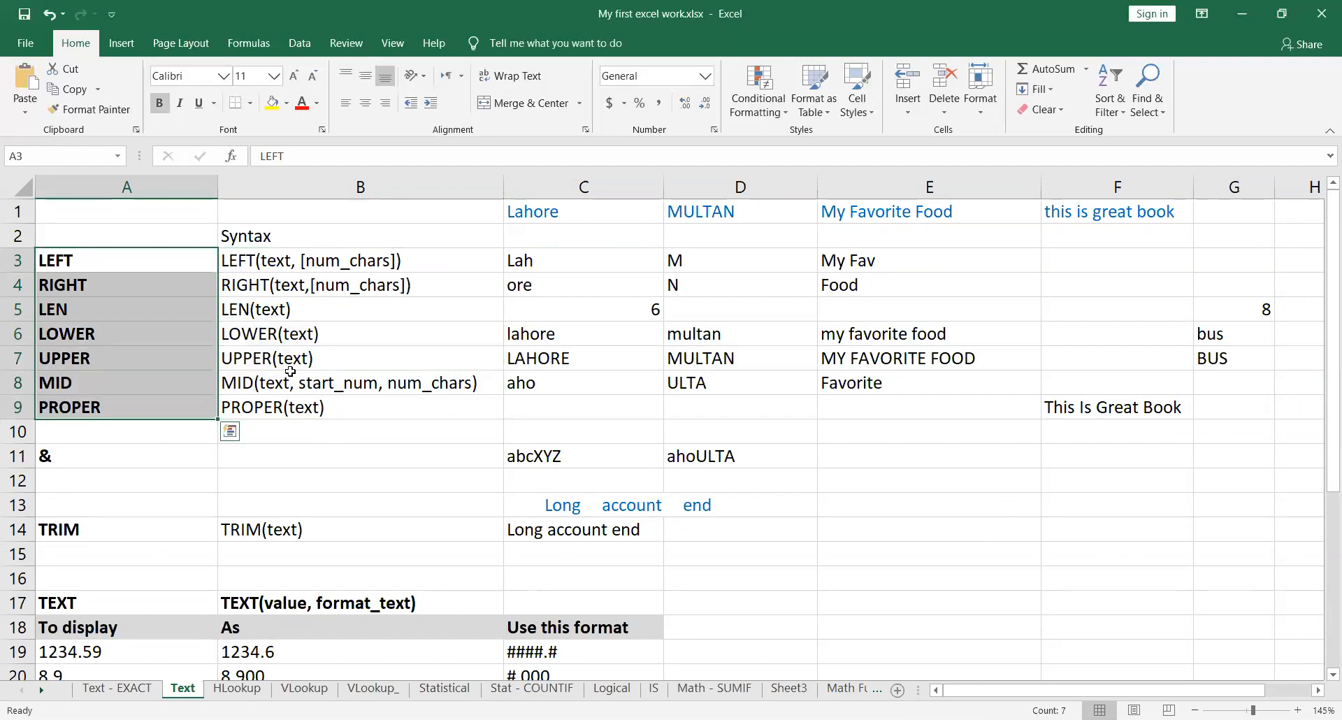
pyautogui.moveTo(329, 264); pyautogui.dragTo(314, 409)
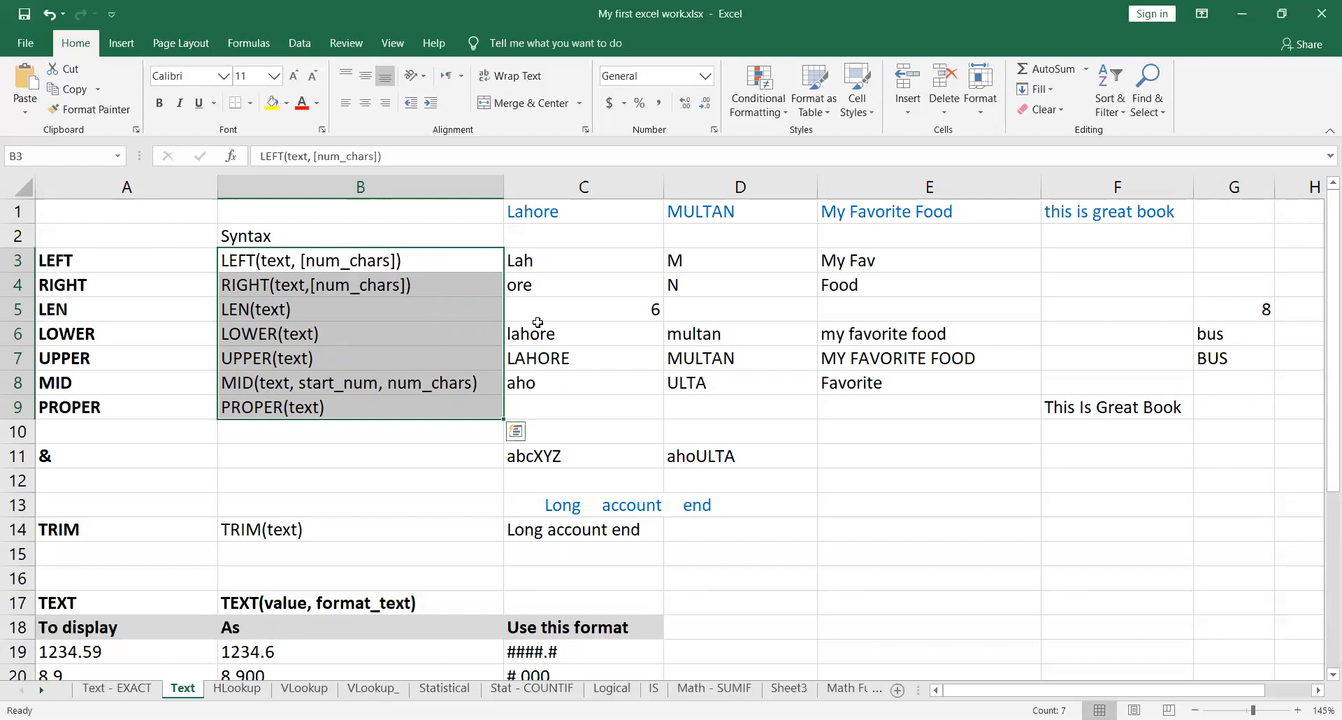
pyautogui.moveTo(582, 274); pyautogui.dragTo(1224, 455)
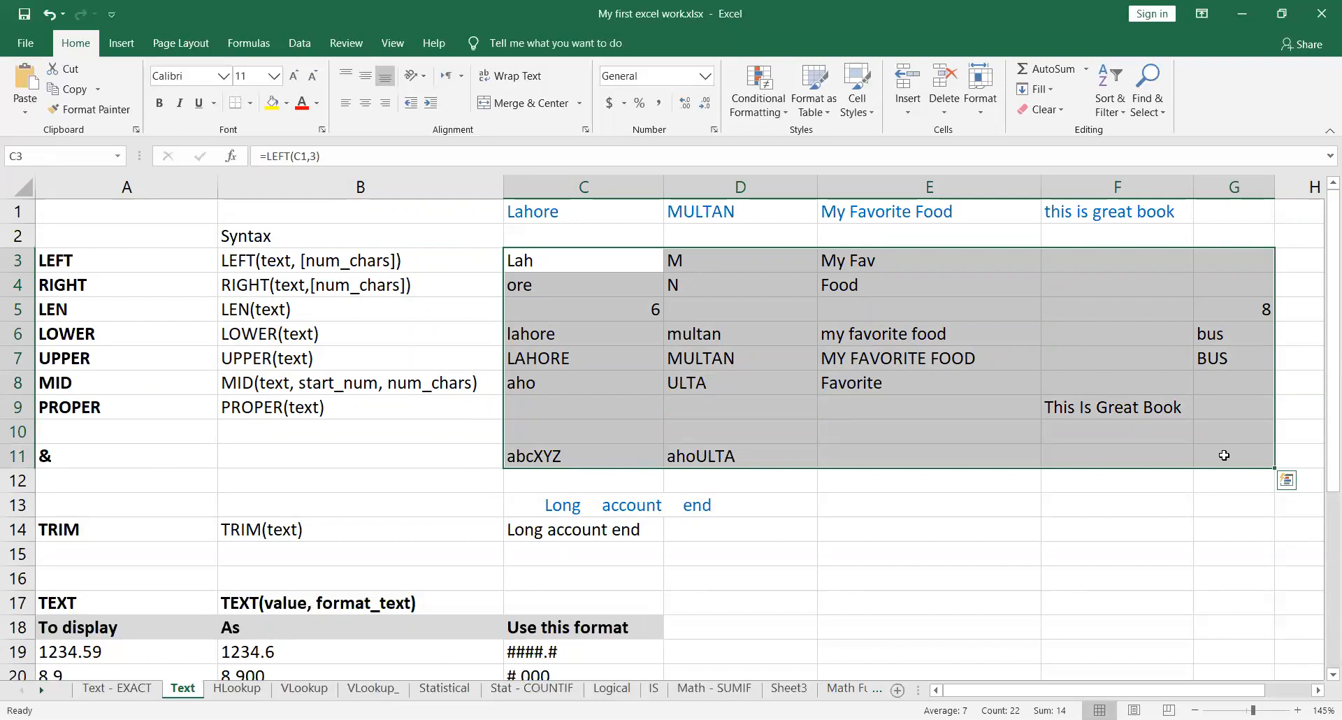
pyautogui.moveTo(540, 216); pyautogui.dragTo(1118, 217)
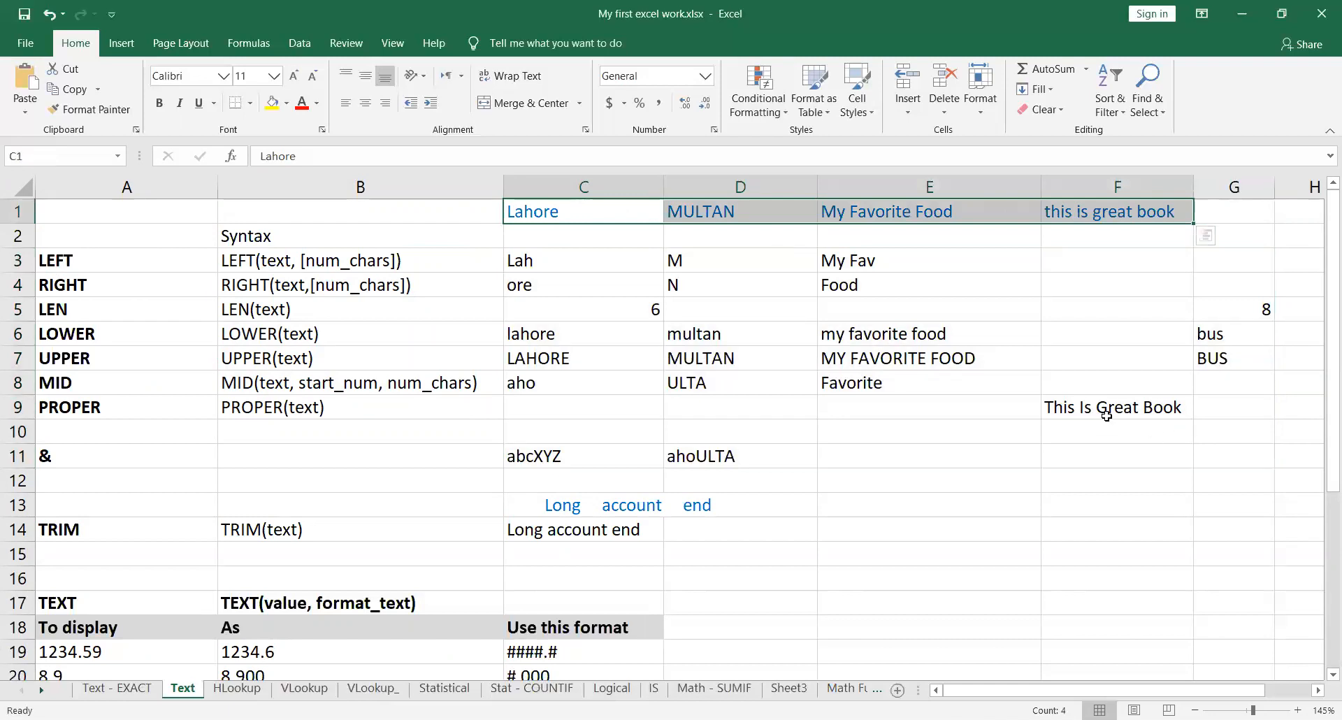
# Step: Inspect the LEFT formulas in cells C3, D3 and E3, comparing their source cells and character-count arguments
pyautogui.click(602, 255)
pyautogui.doubleClick(637, 261)
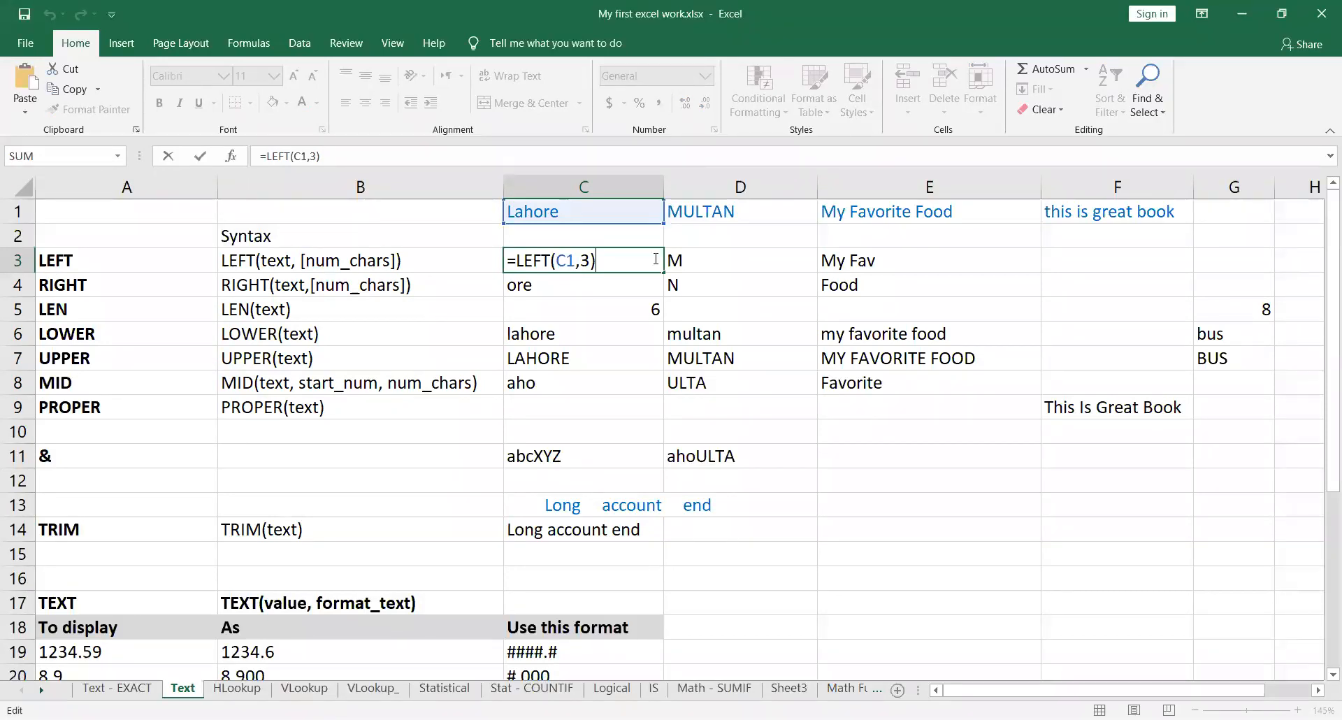
pyautogui.press('Return')
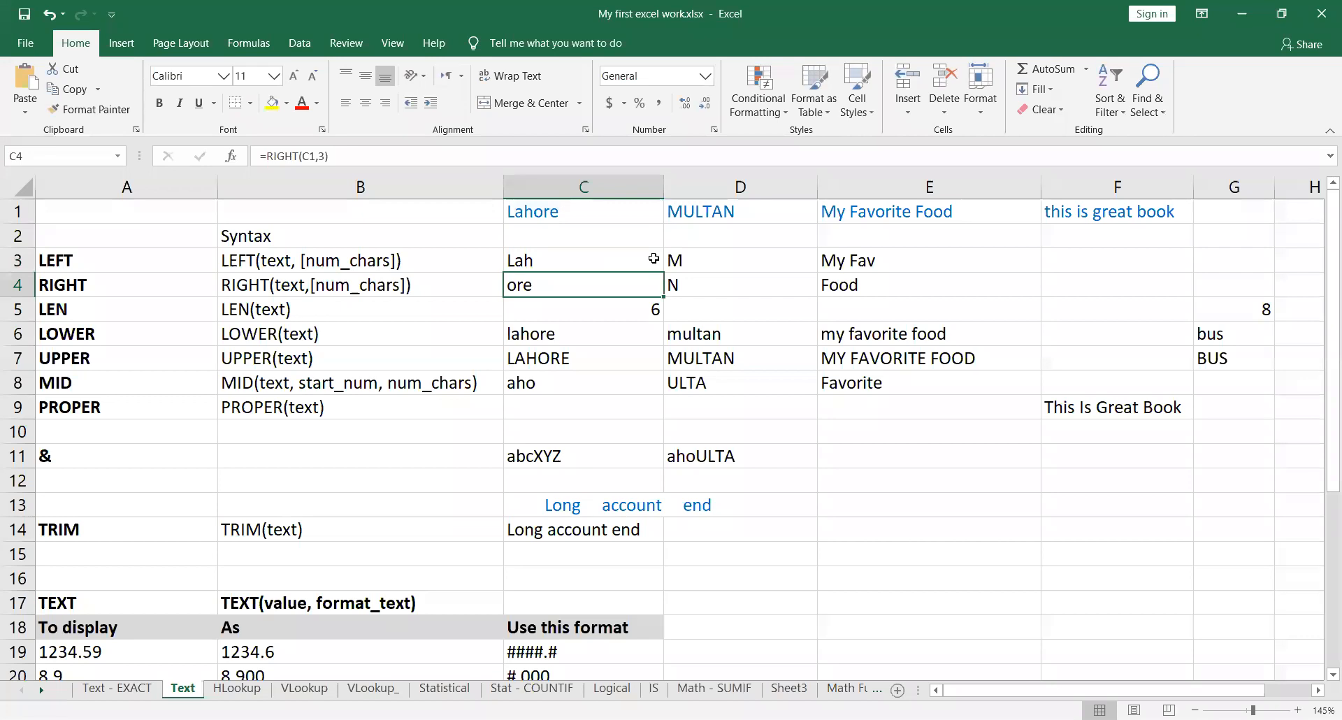
pyautogui.click(794, 259)
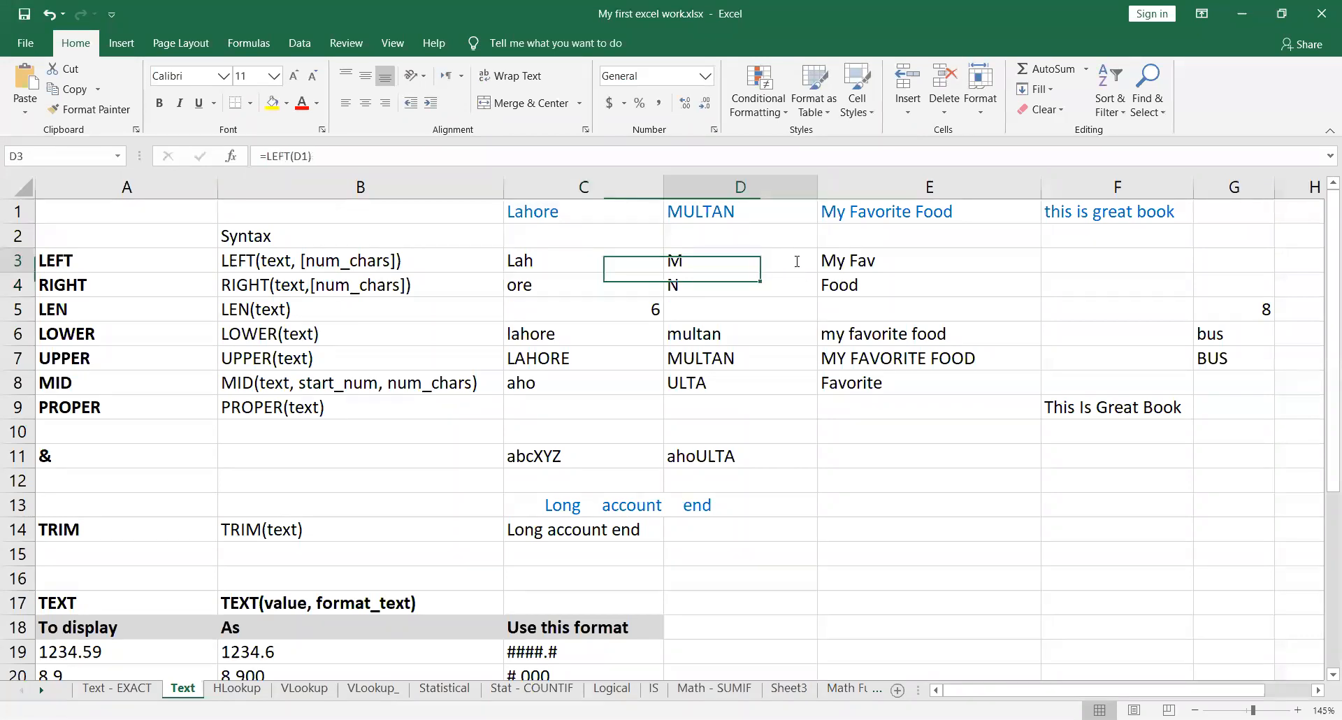
pyautogui.press('F2')
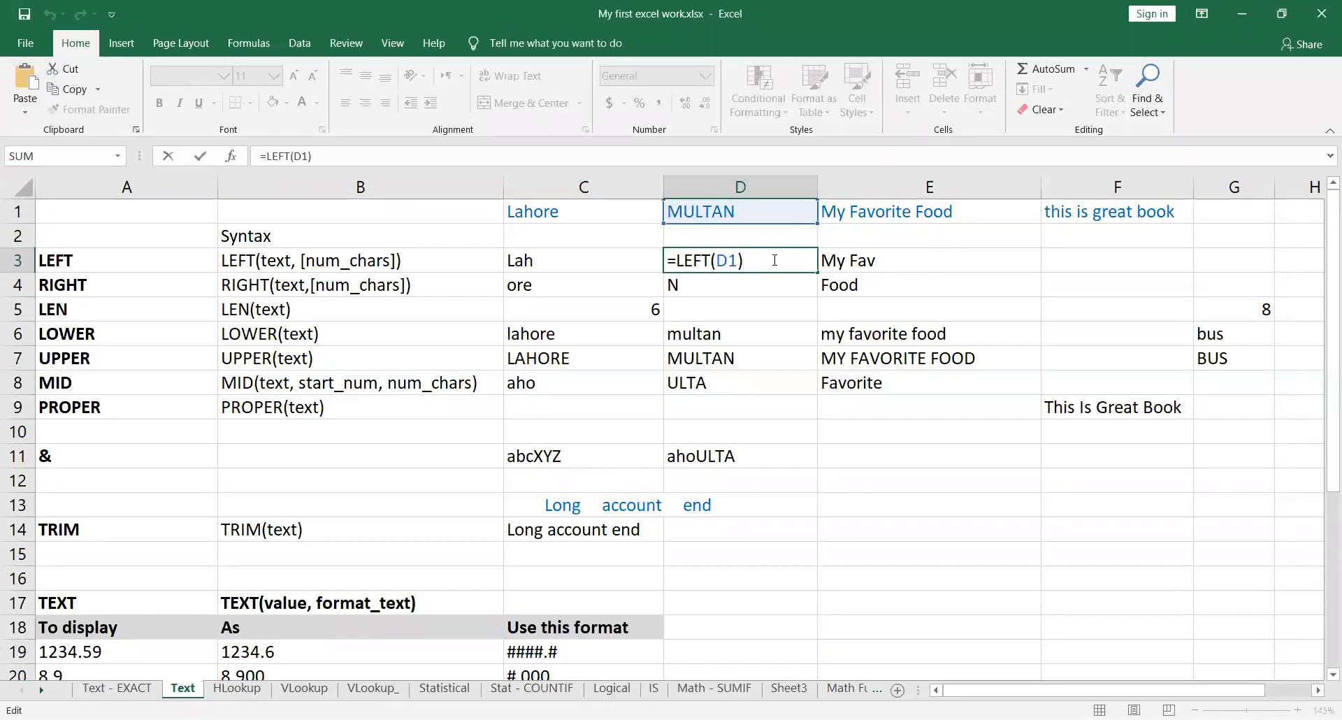
pyautogui.press('Return')
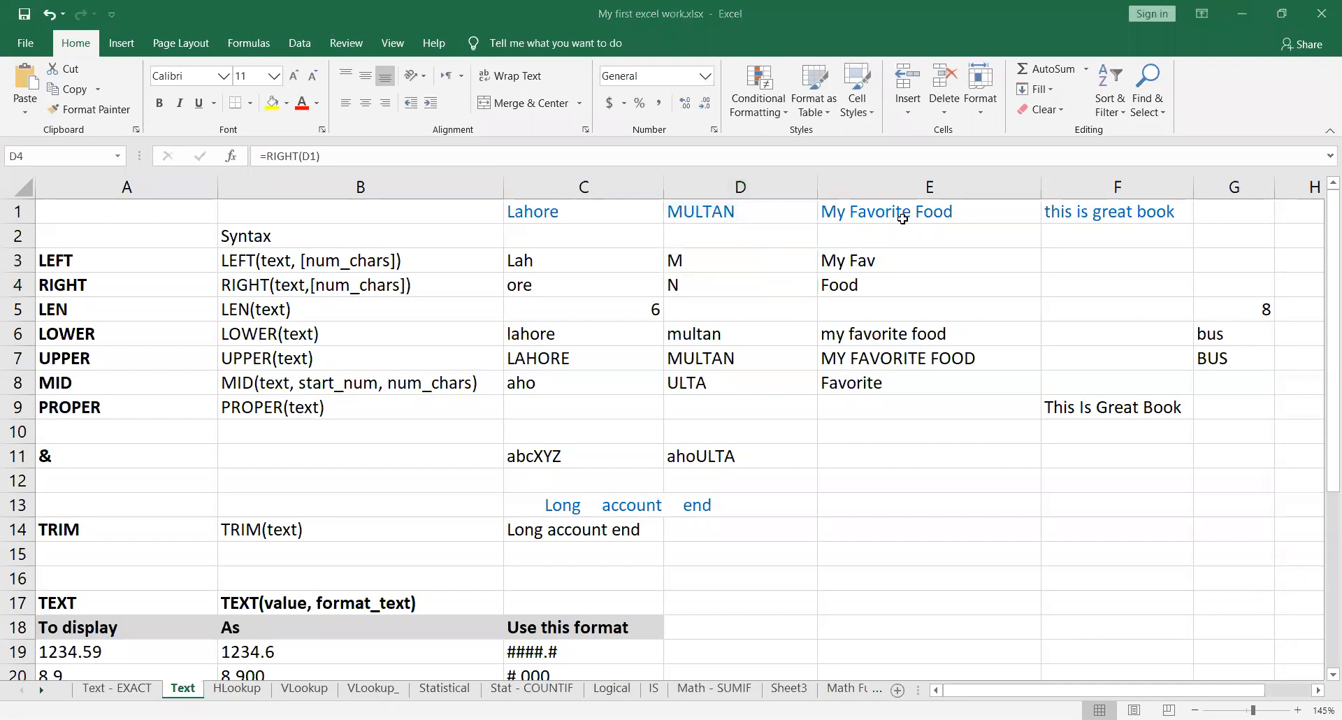
pyautogui.click(952, 262)
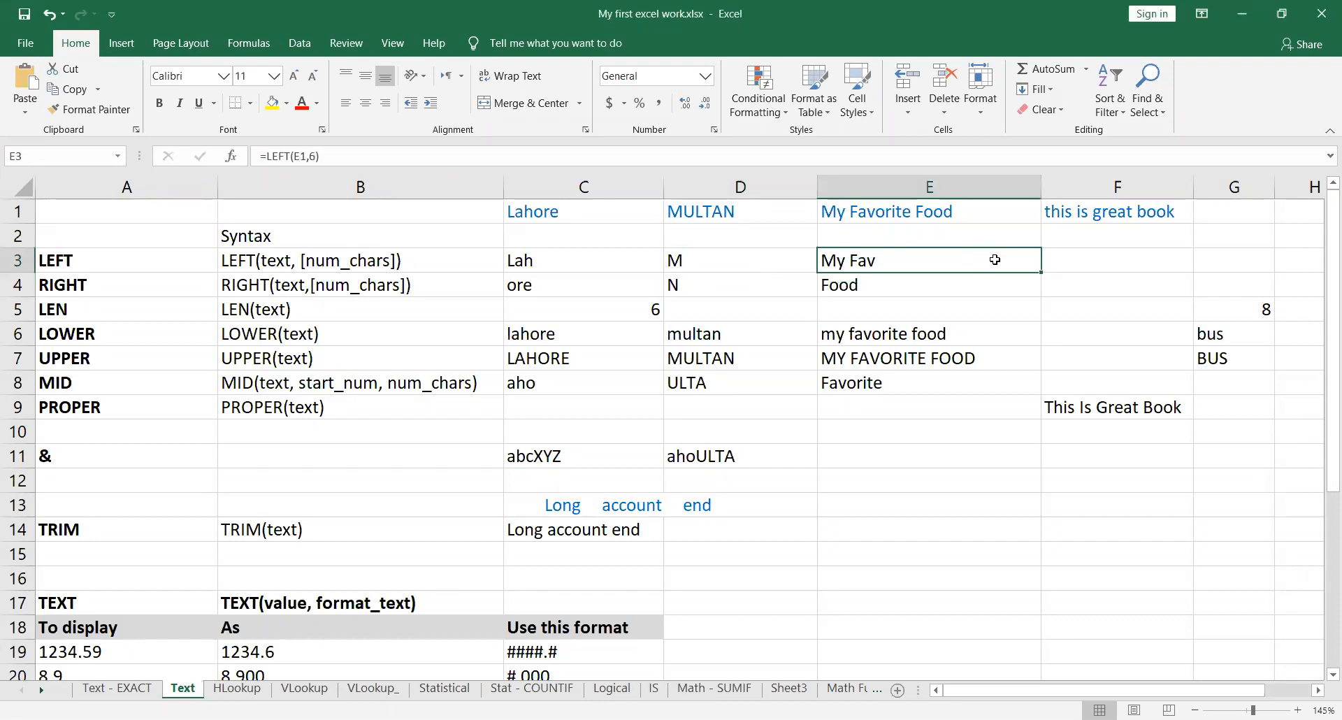
pyautogui.doubleClick(995, 260)
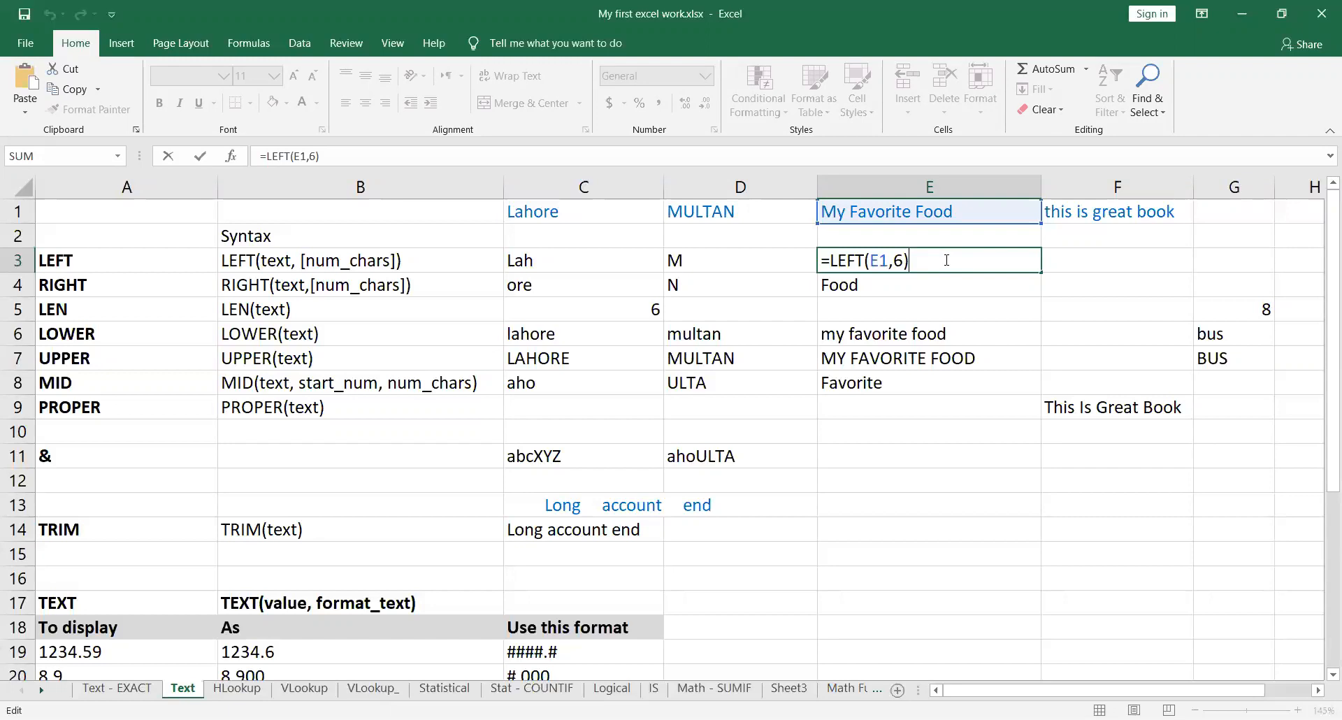
# Step: Inspect the RIGHT formulas in cells C4, D4 and E4, comparing their source cells and character-count arguments
pyautogui.press('Return')
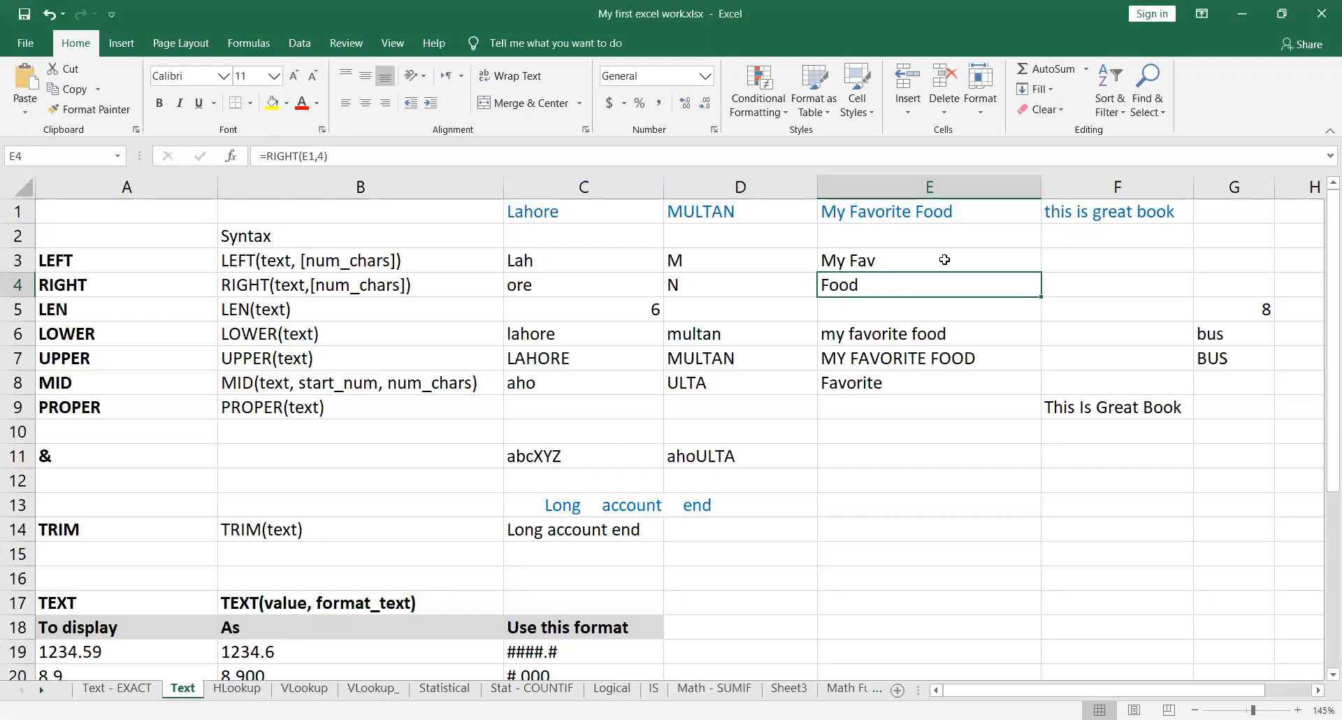
pyautogui.click(978, 259)
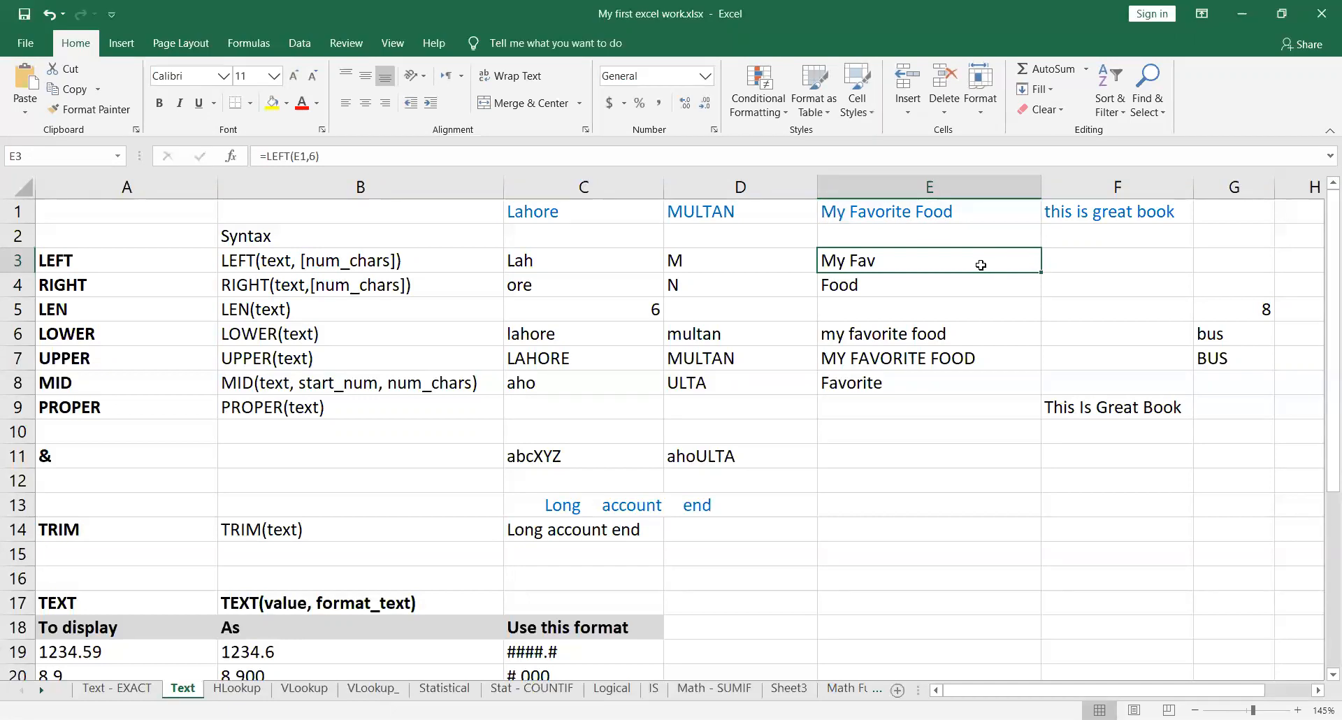
pyautogui.click(639, 288)
pyautogui.doubleClick(638, 287)
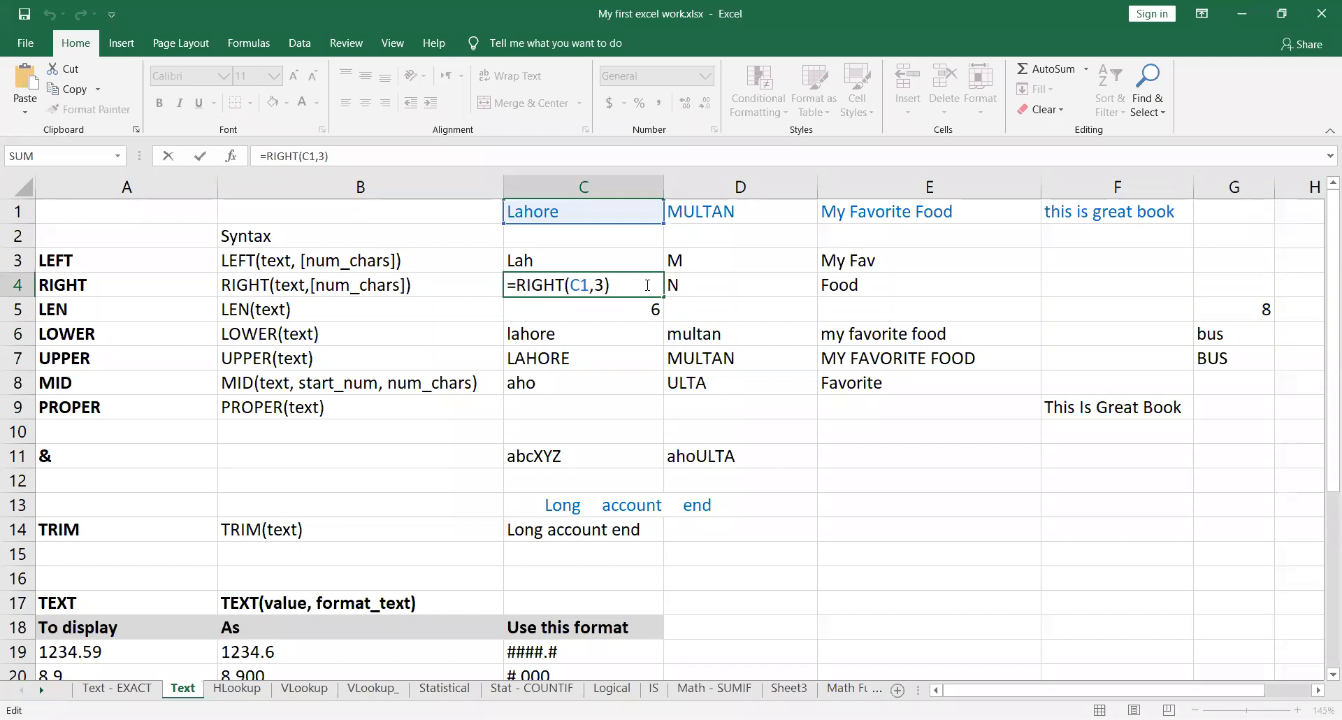
pyautogui.press('Return')
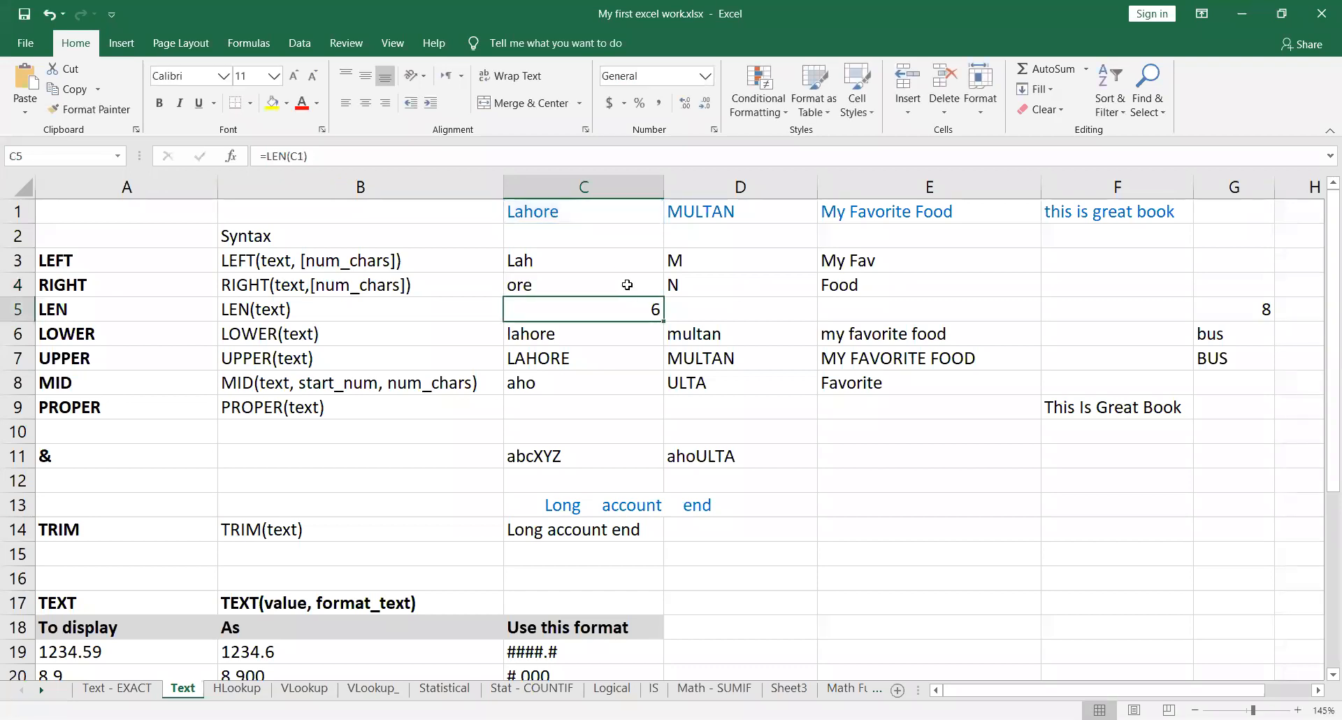
pyautogui.doubleClick(811, 288)
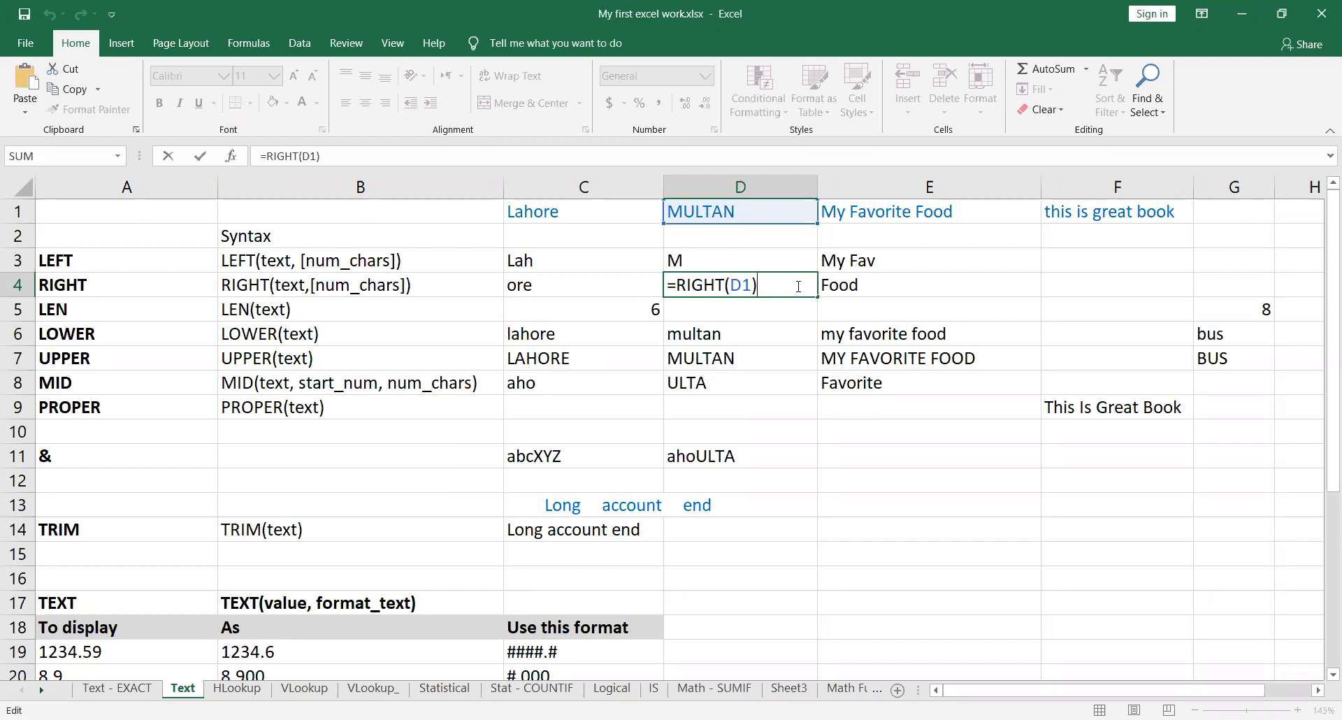
pyautogui.press('Return')
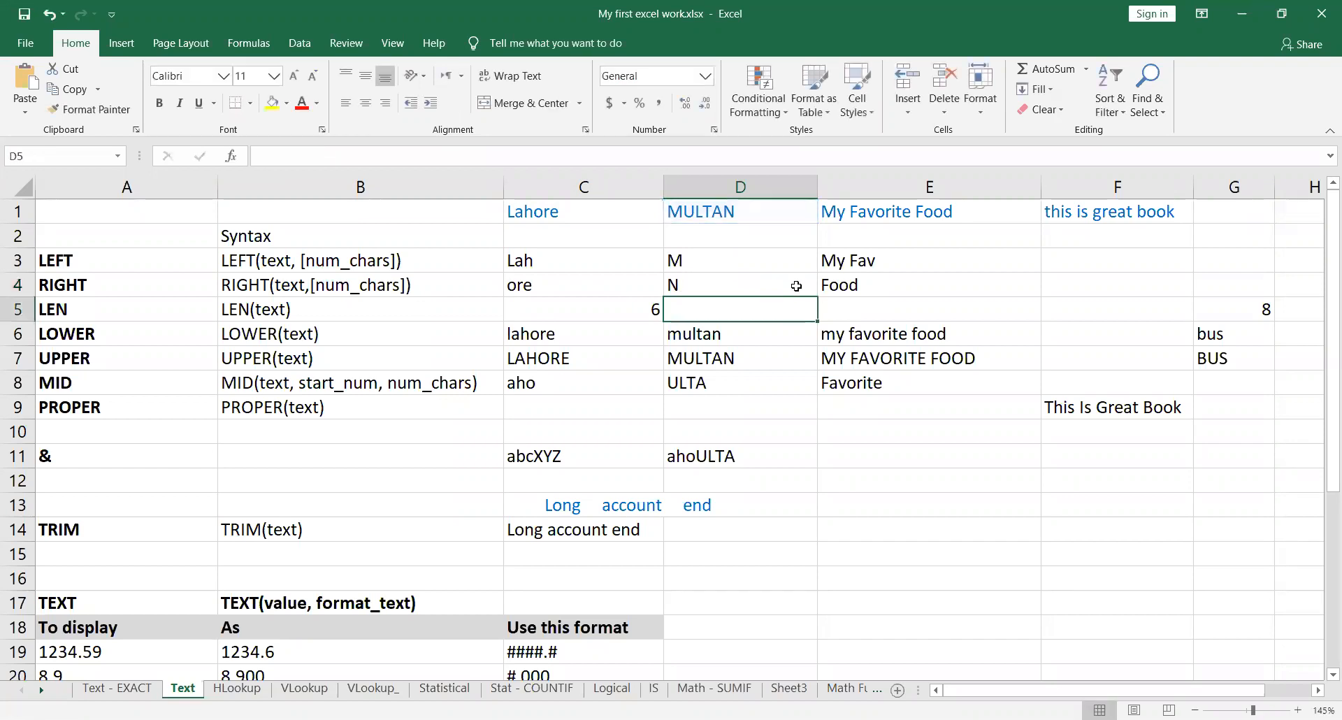
pyautogui.click(742, 283)
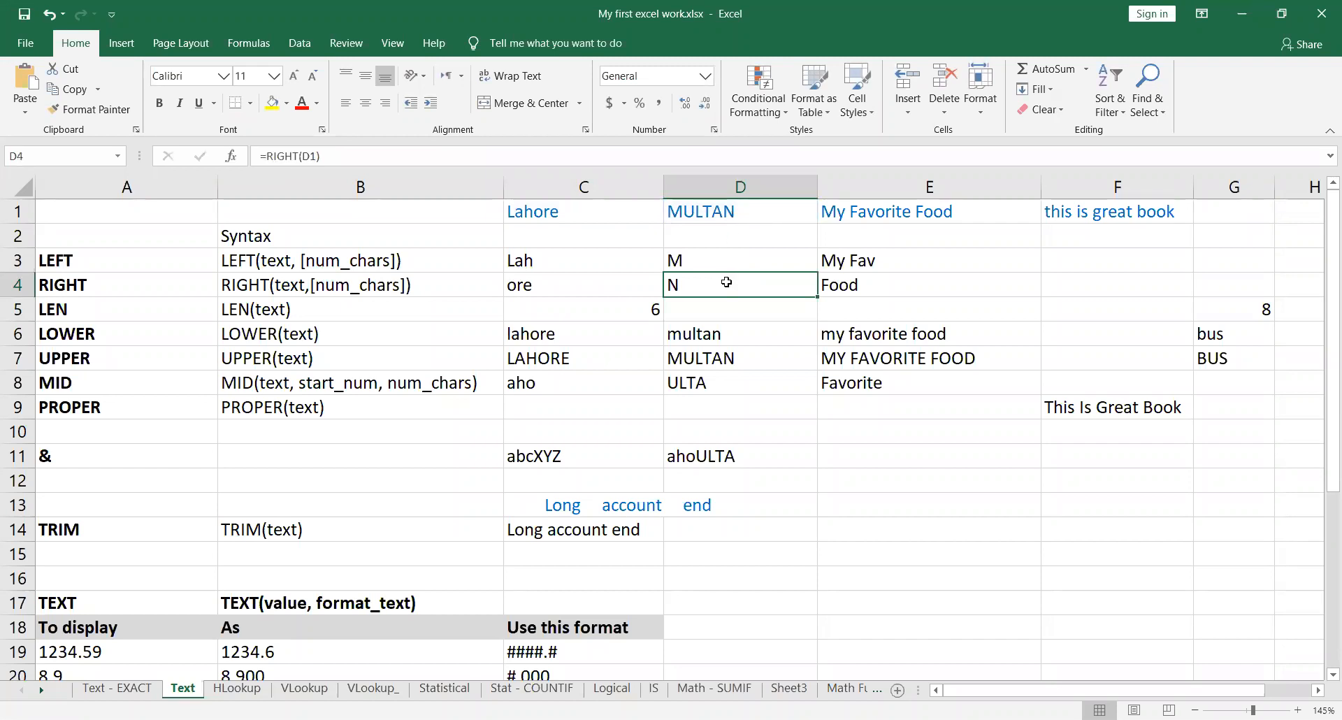
pyautogui.doubleClick(941, 283)
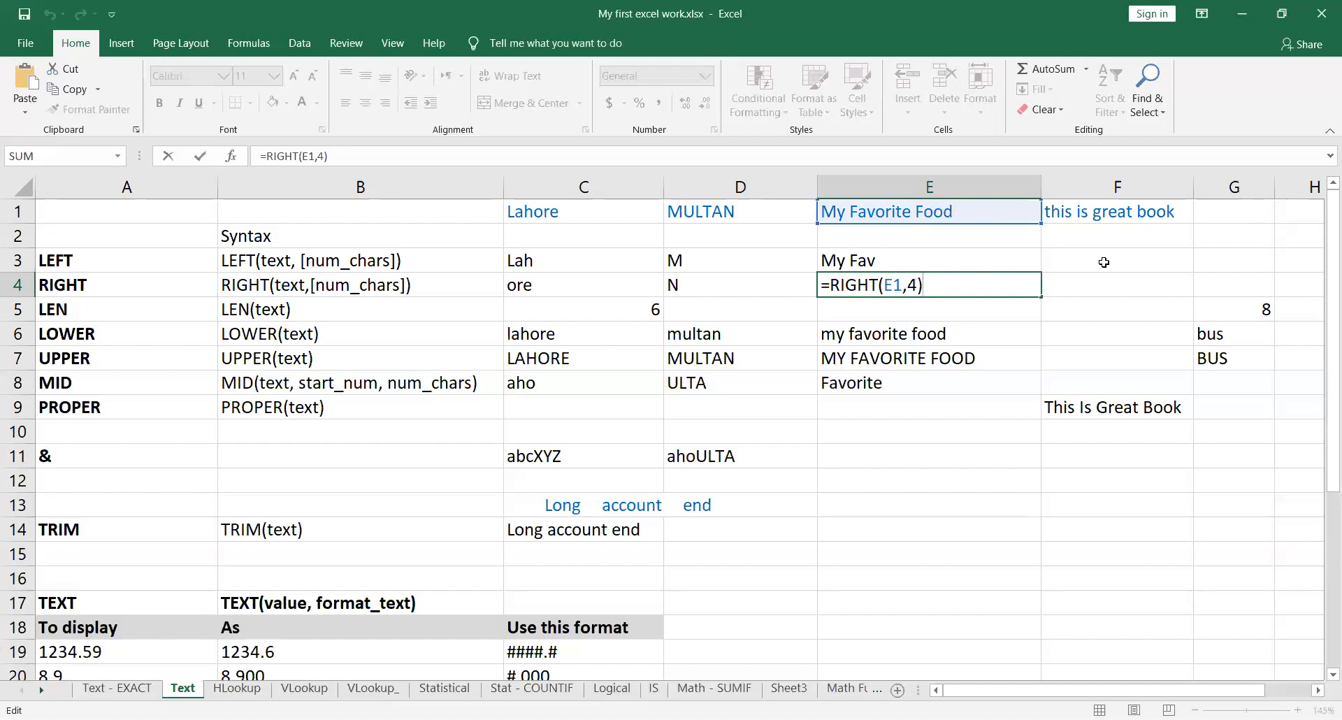
pyautogui.press('Return')
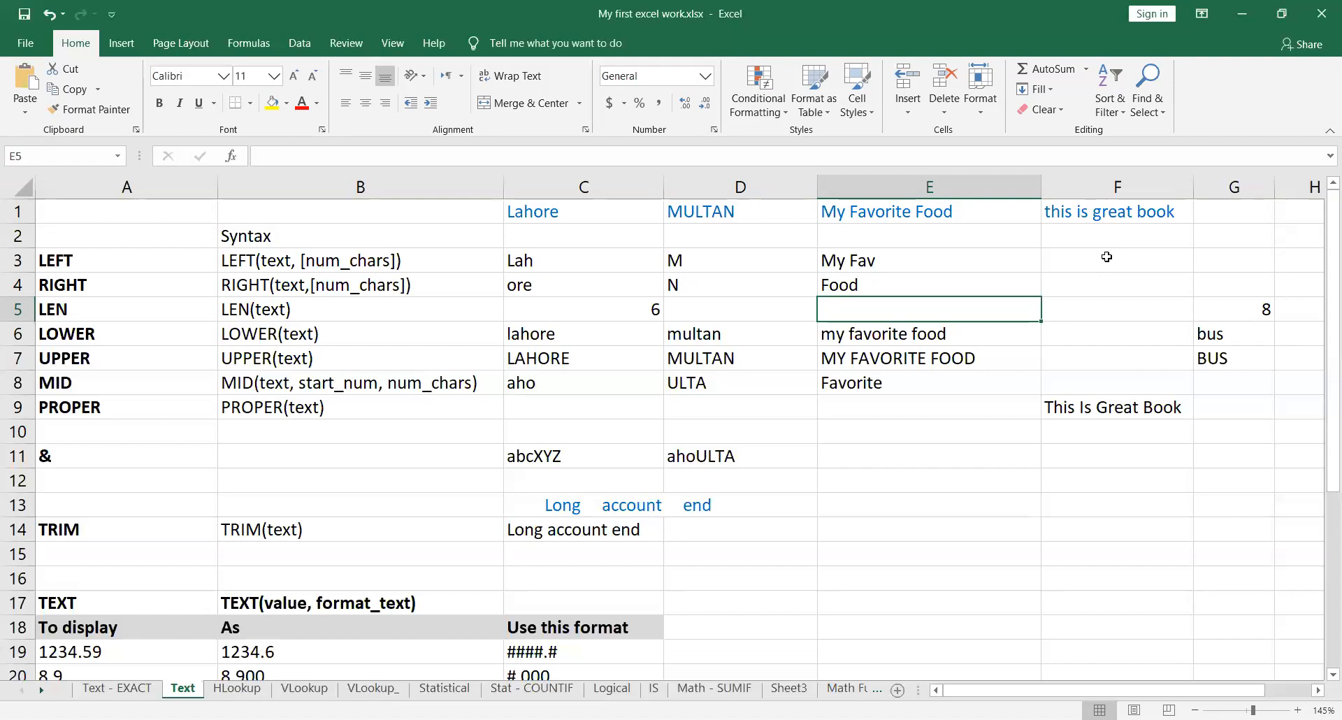
# Step: Review the LEN formula in C5, copy it across to D5 and E5, and check the copied formulas
pyautogui.click(614, 306)
pyautogui.write('=LEN(C1)')
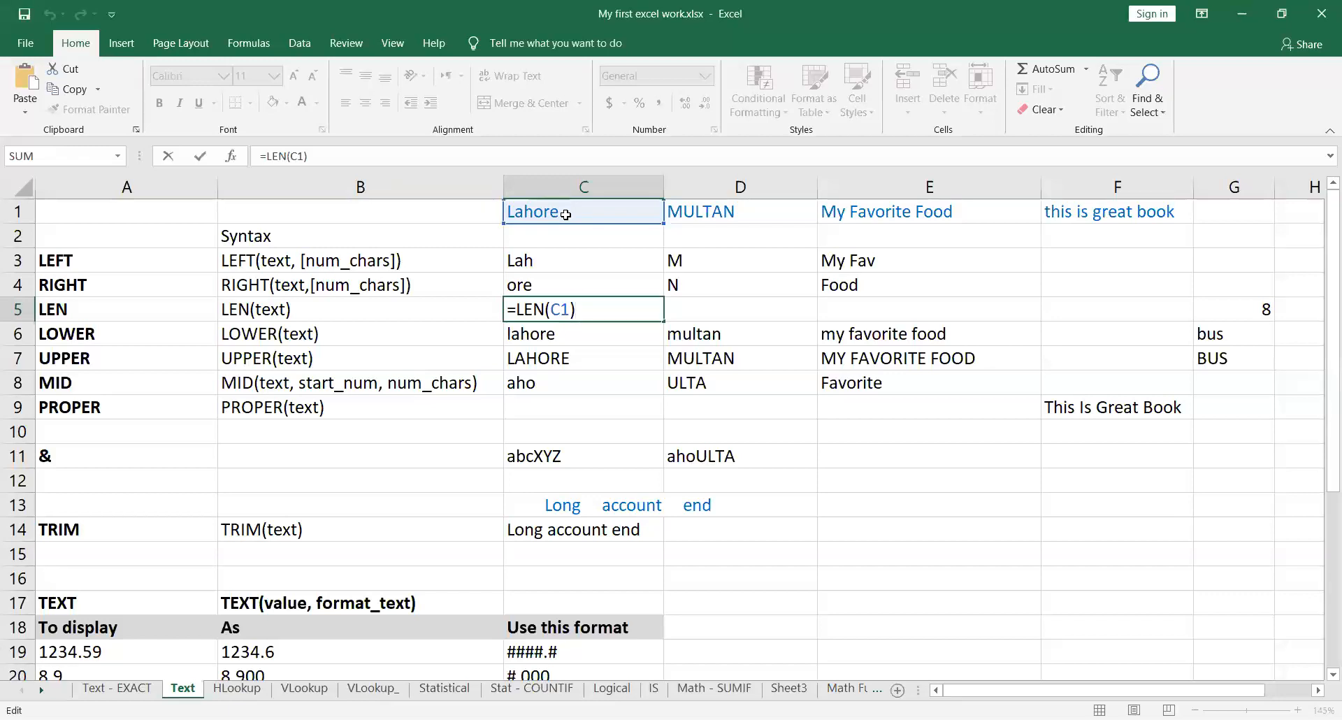
pyautogui.press('Return')
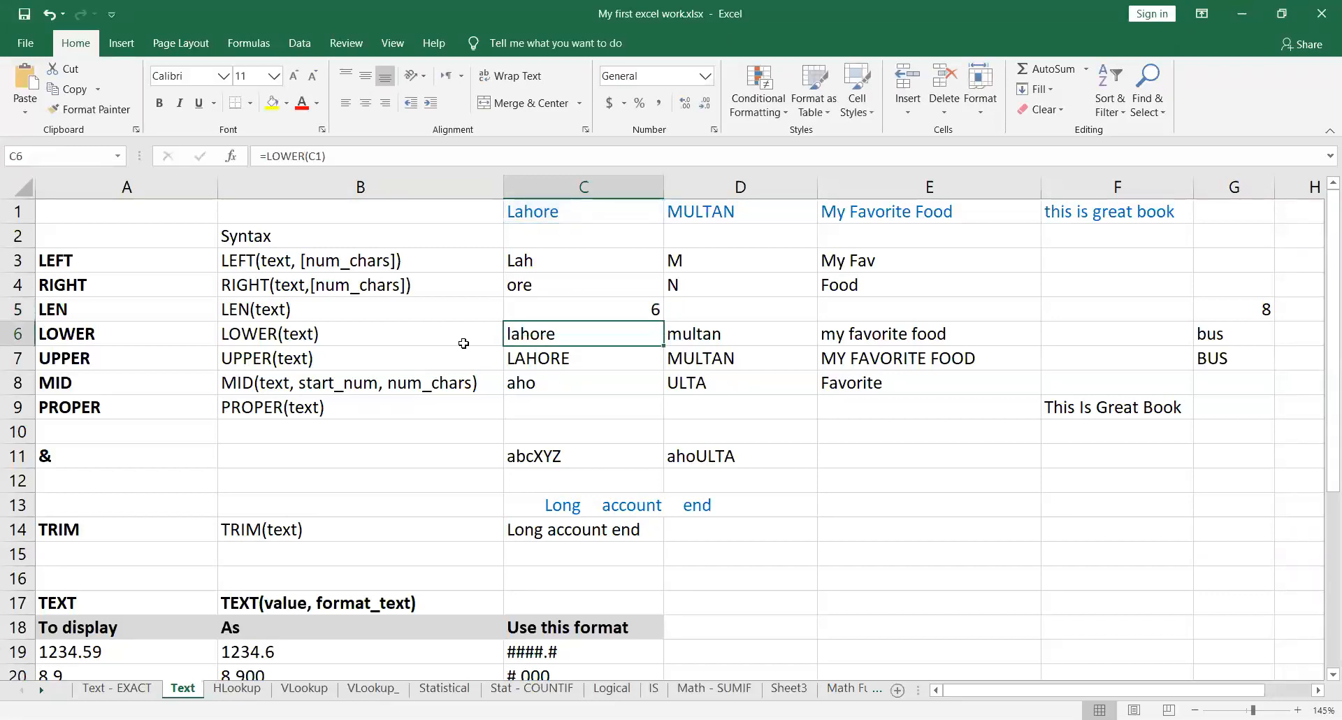
pyautogui.click(593, 318)
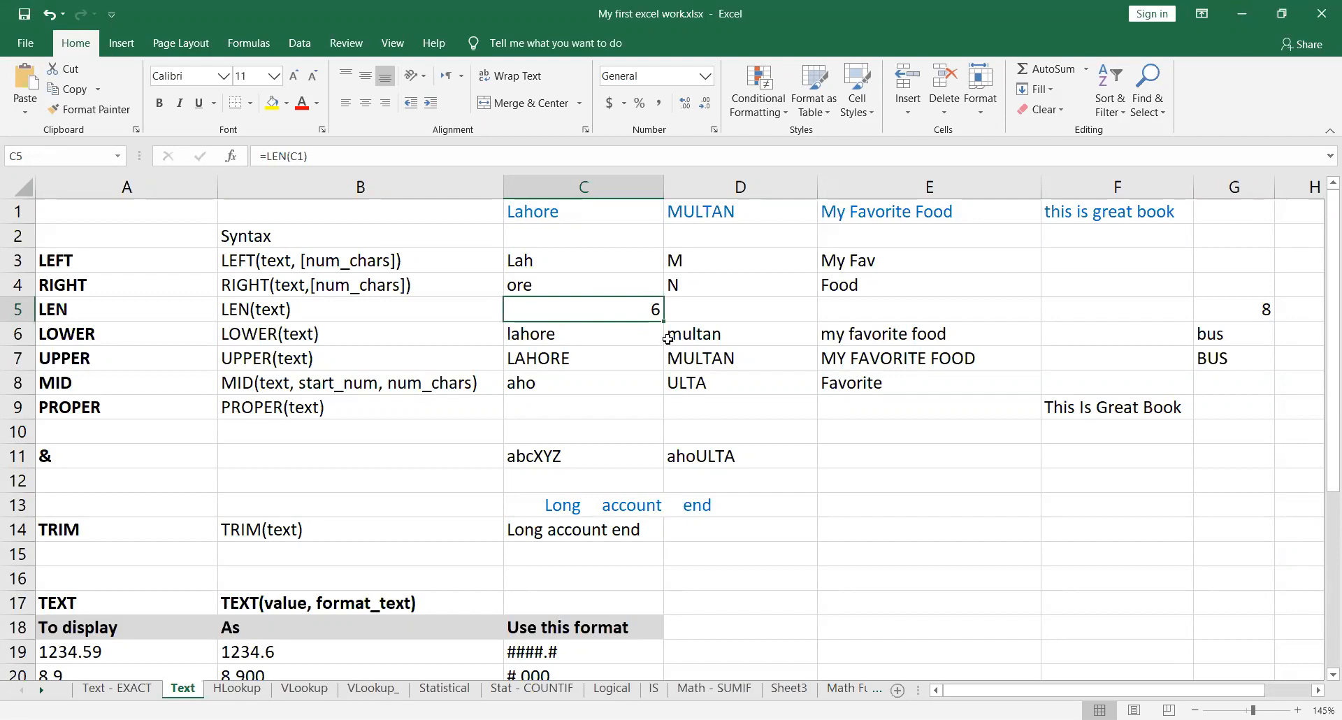
pyautogui.moveTo(663, 319); pyautogui.dragTo(1002, 316)
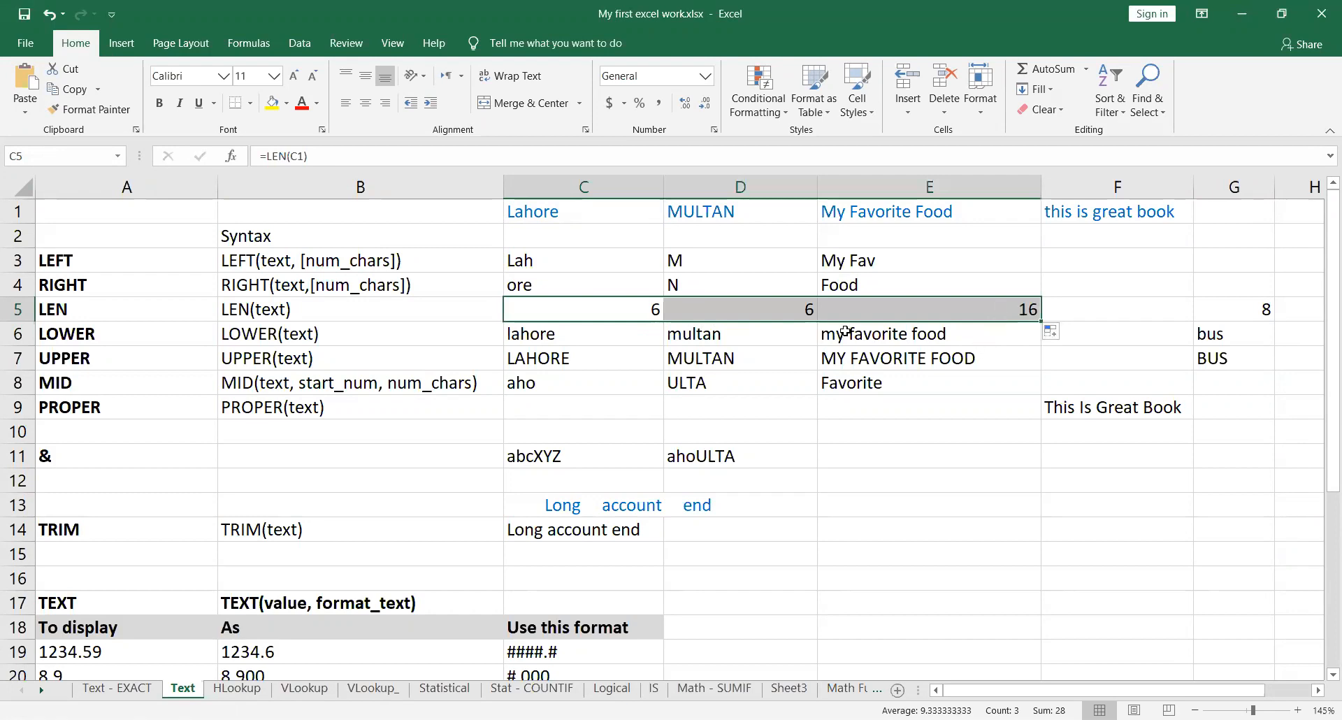
pyautogui.click(759, 305)
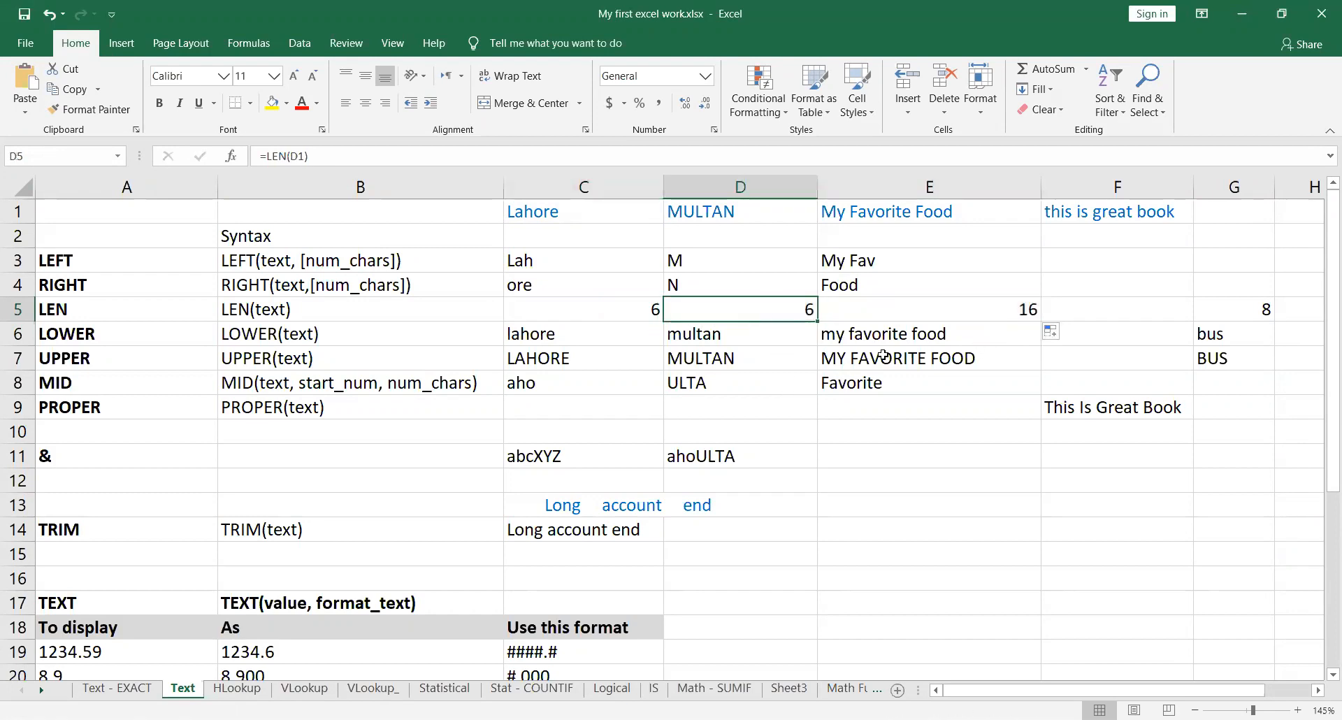
pyautogui.click(919, 311)
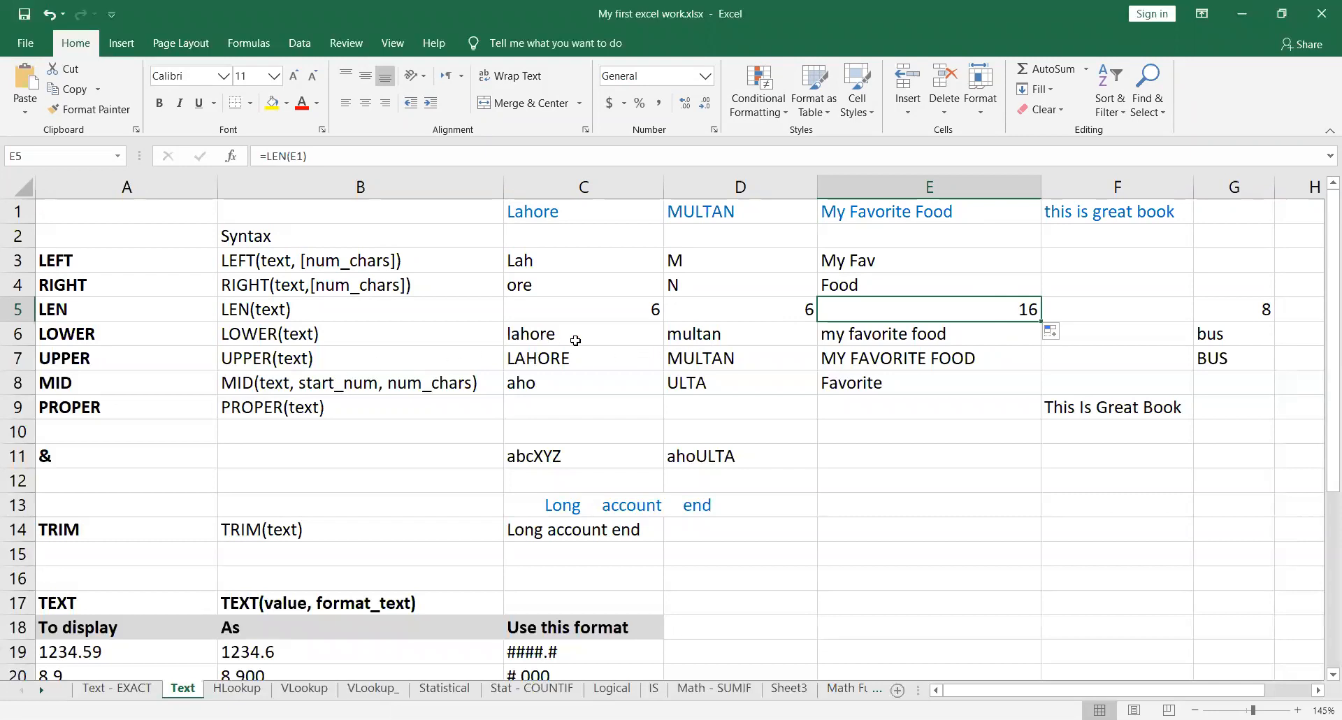
# Step: Inspect the LOWER formulas in cells C6, D6 and E6, comparing each with its source text in row 1
pyautogui.click(596, 333)
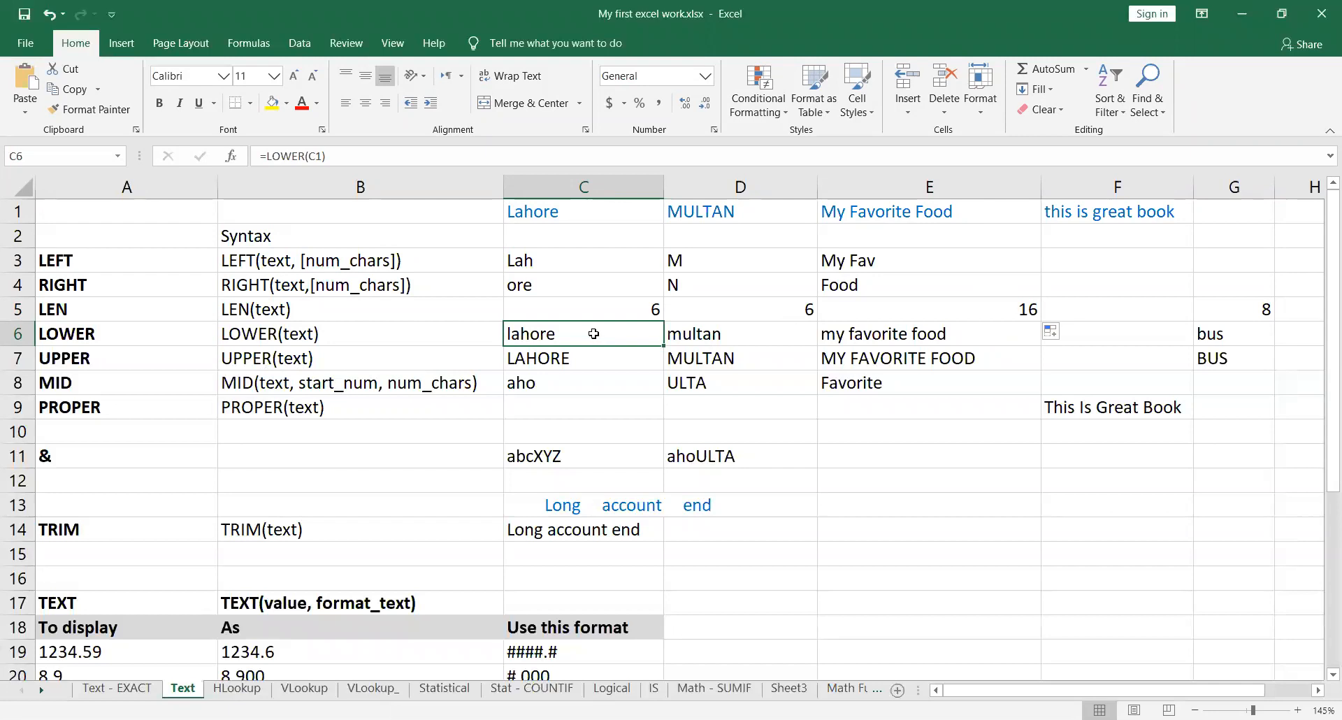
pyautogui.doubleClick(631, 335)
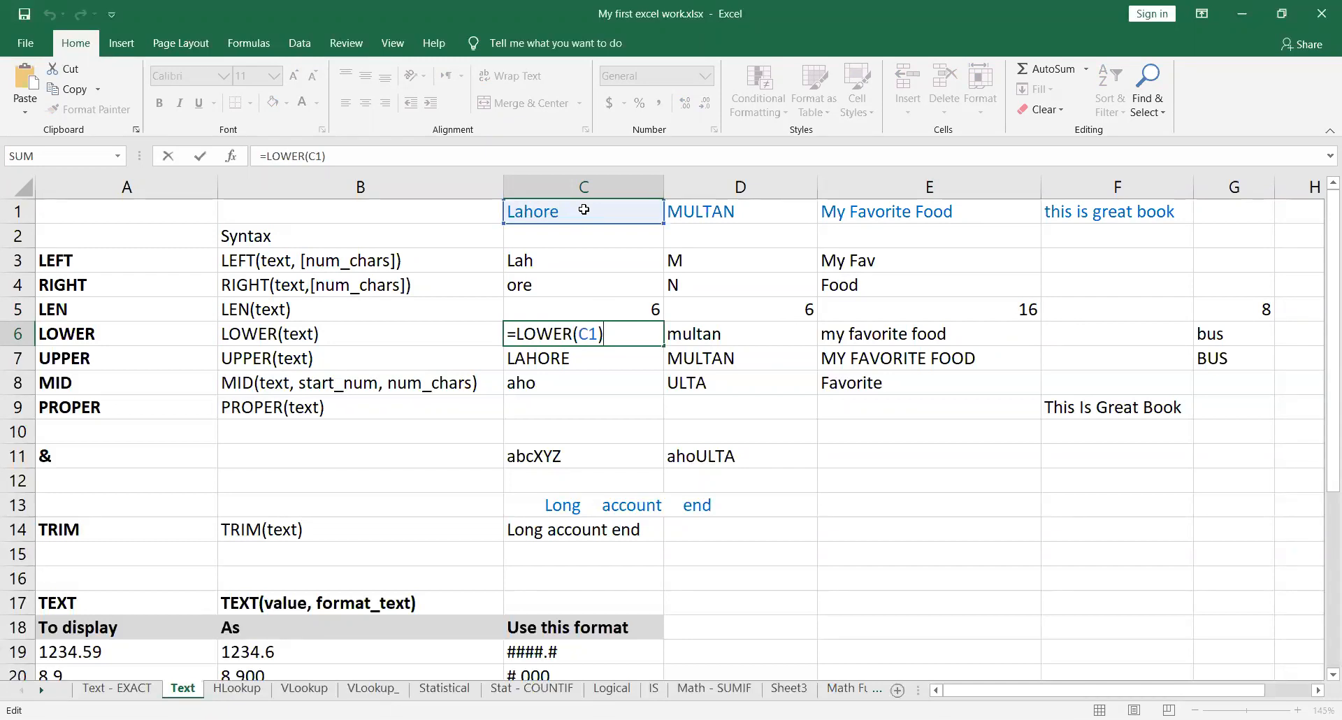
pyautogui.press('Return')
pyautogui.click(640, 335)
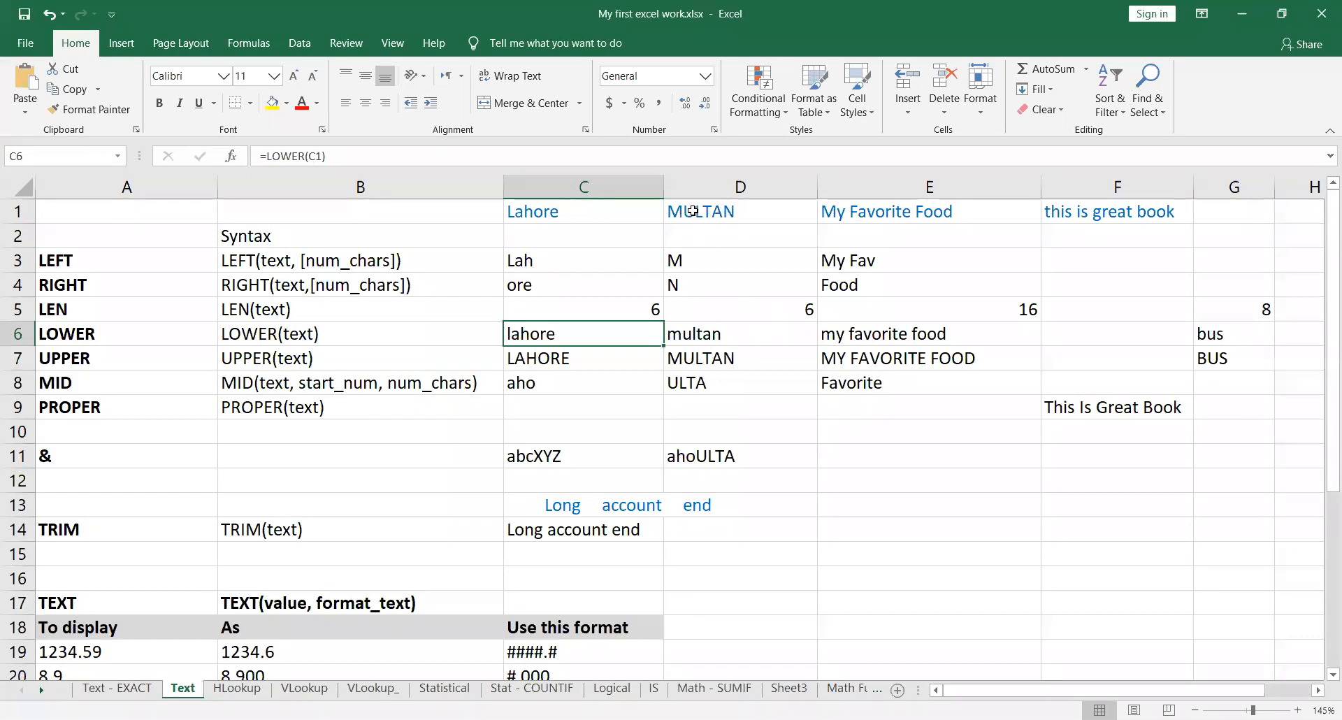
pyautogui.click(793, 331)
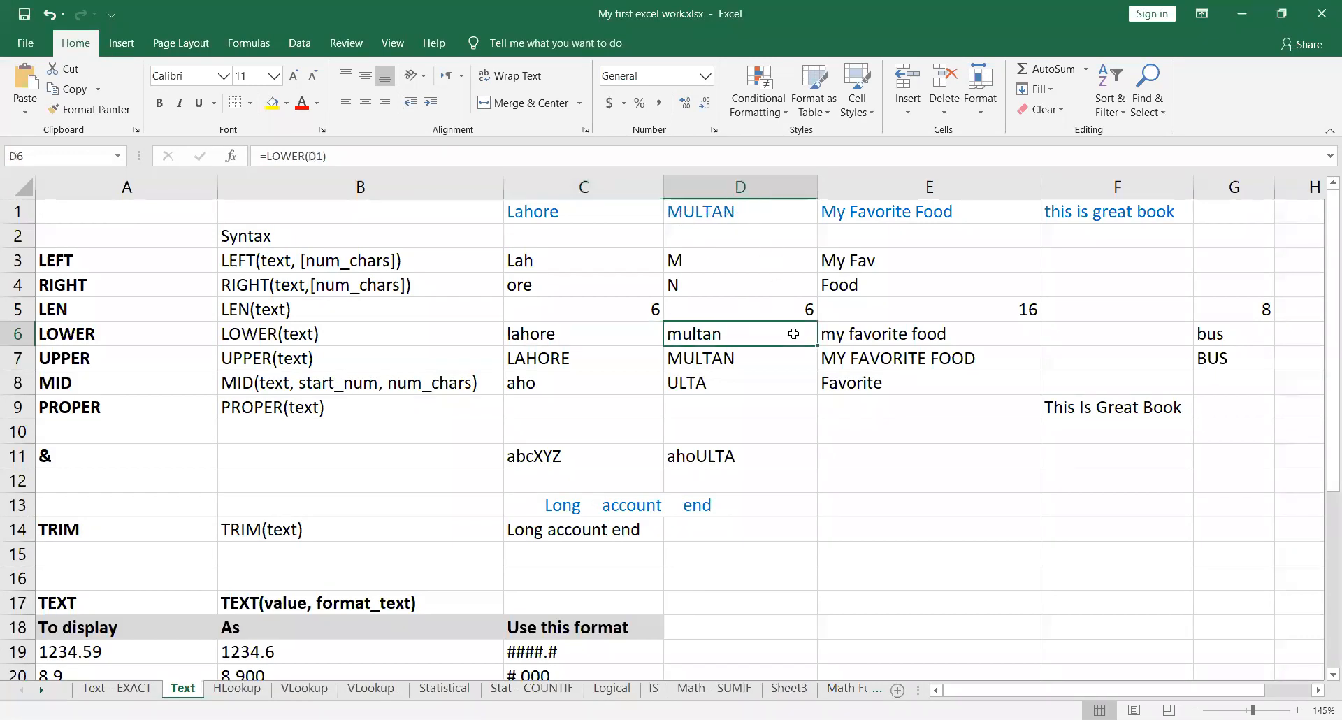
pyautogui.doubleClick(802, 338)
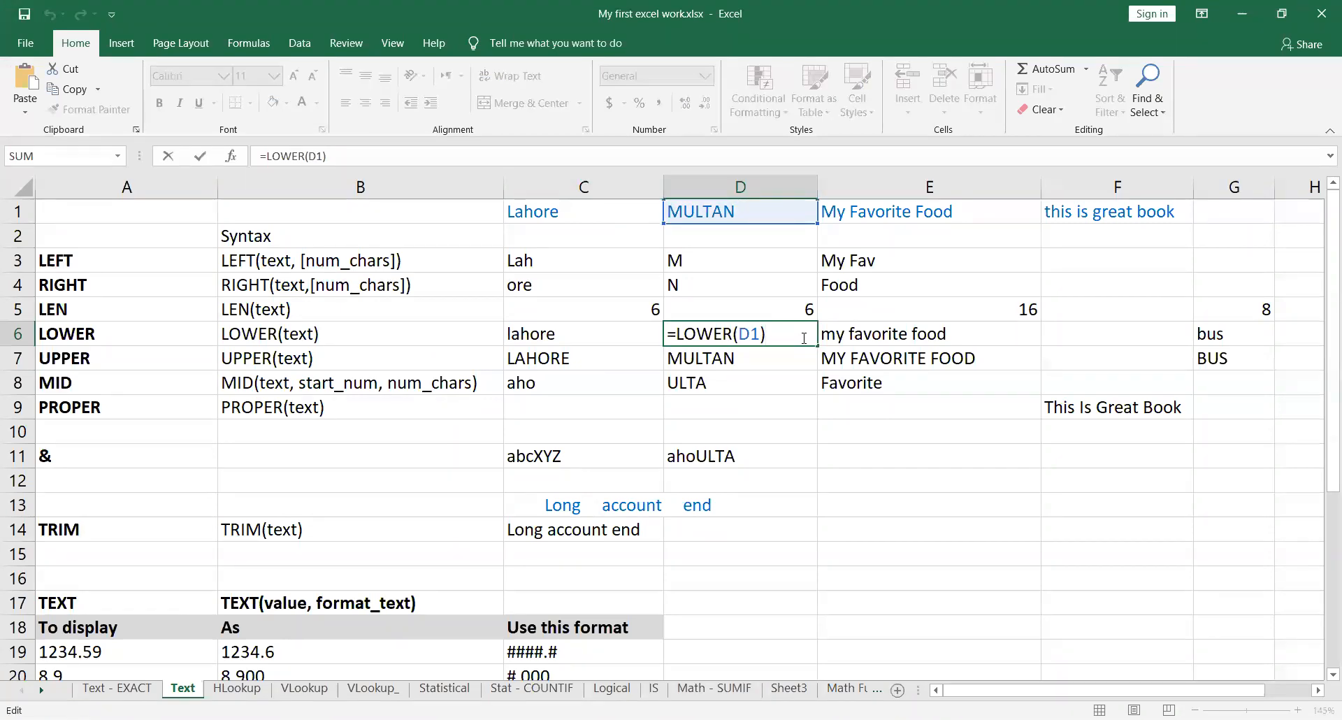
pyautogui.press('Return')
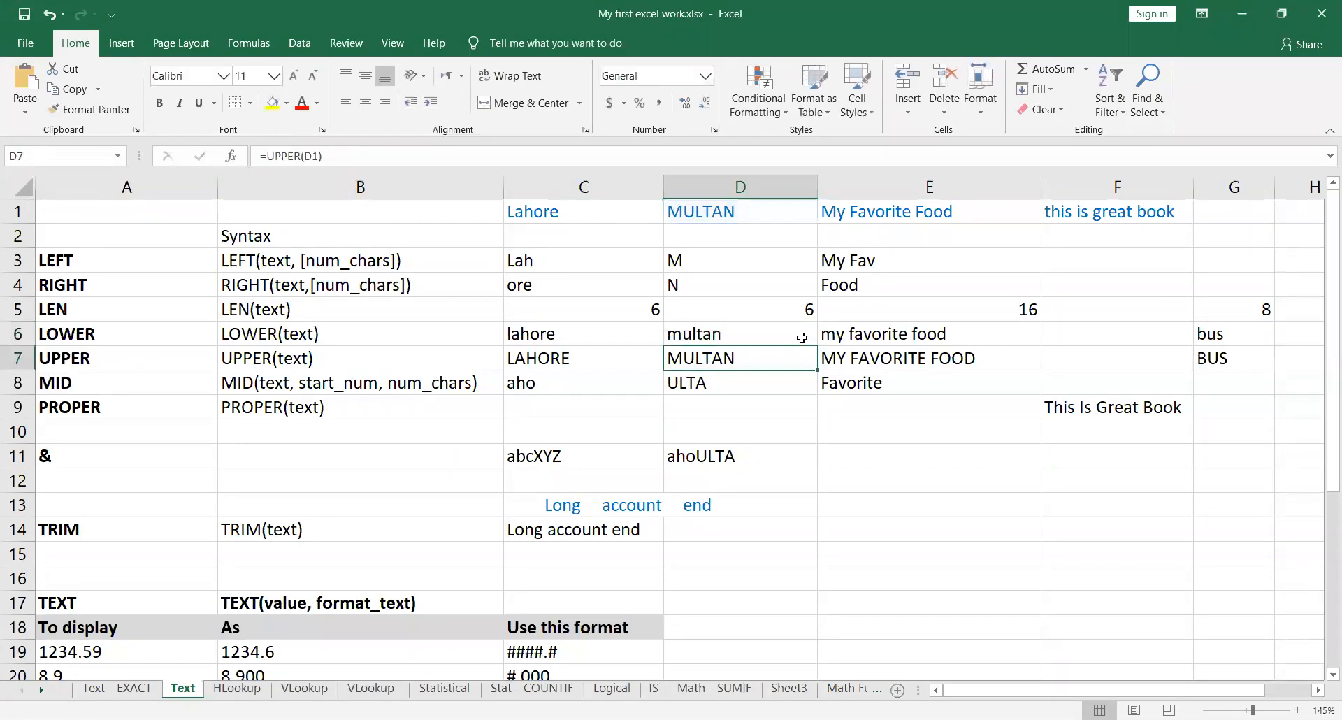
pyautogui.doubleClick(1001, 337)
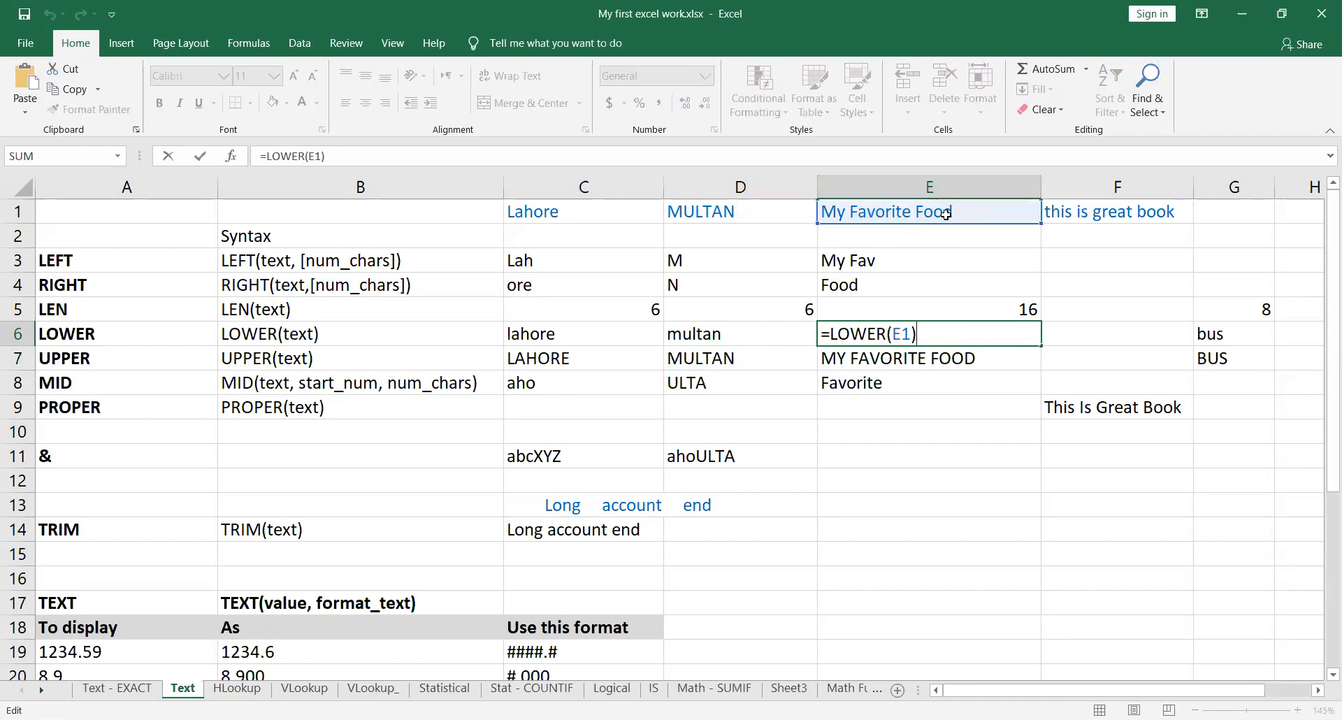
pyautogui.press('Return')
pyautogui.click(972, 333)
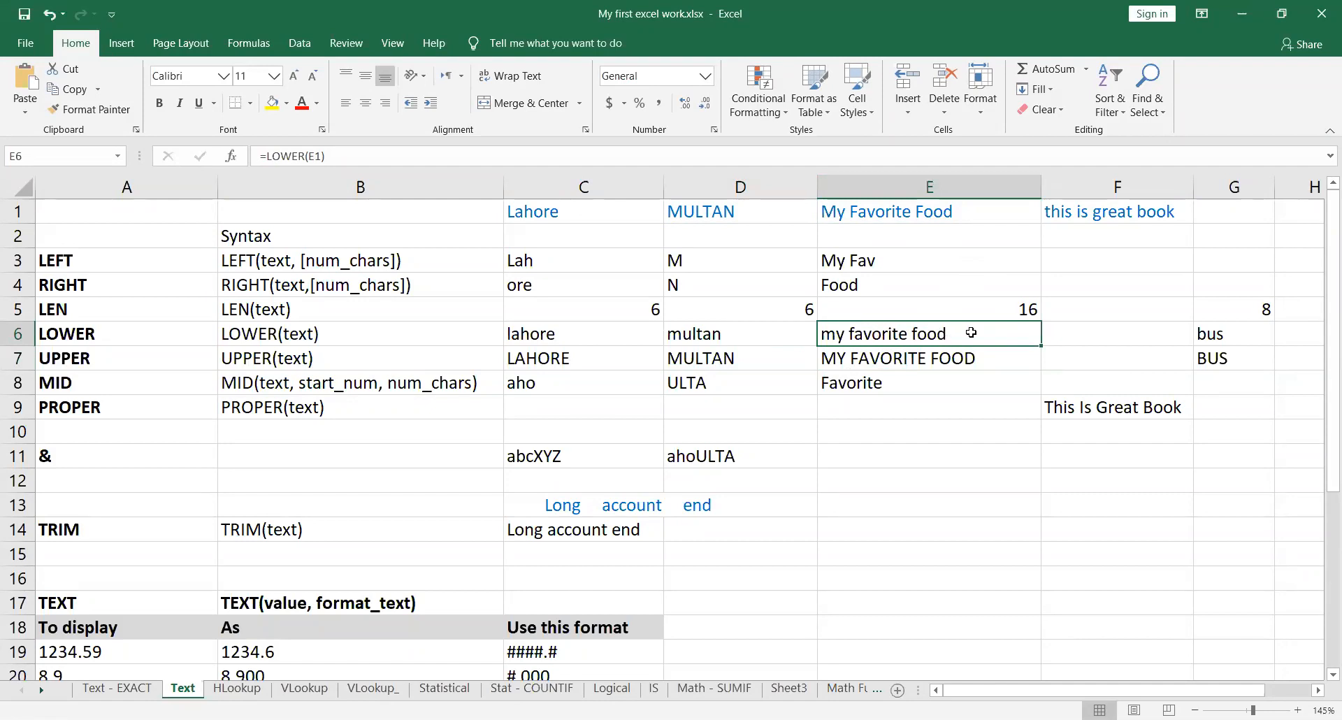
# Step: Examine how the LOWER formula in G6 takes quoted text as its argument in place of a cell reference
pyautogui.click(1256, 336)
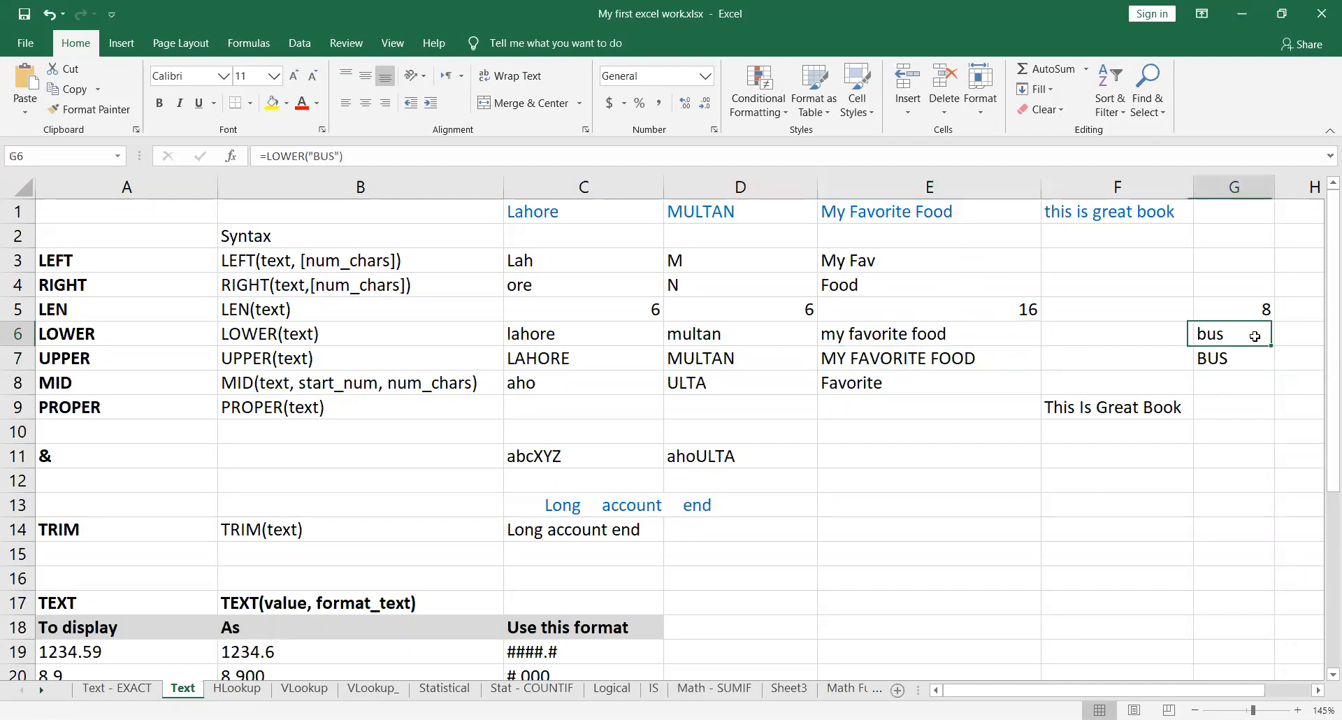
pyautogui.doubleClick(1255, 337)
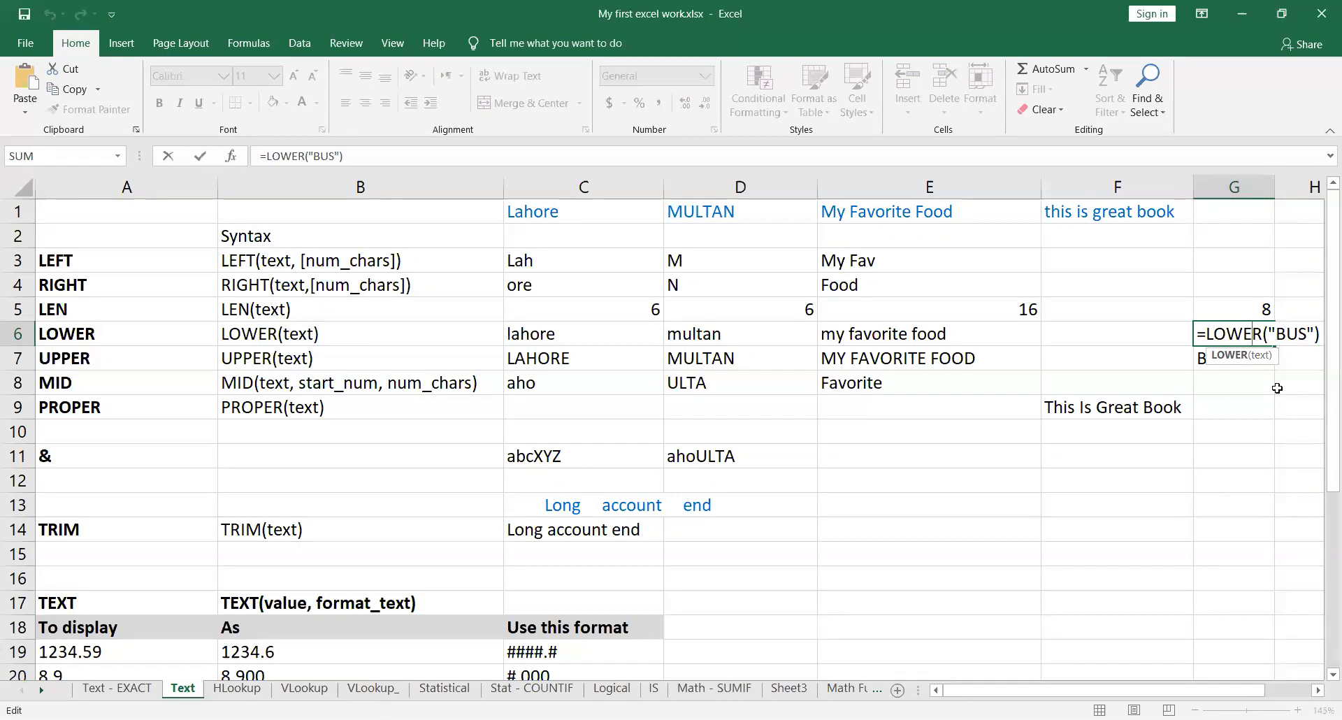
pyautogui.press('Return')
pyautogui.click(1262, 333)
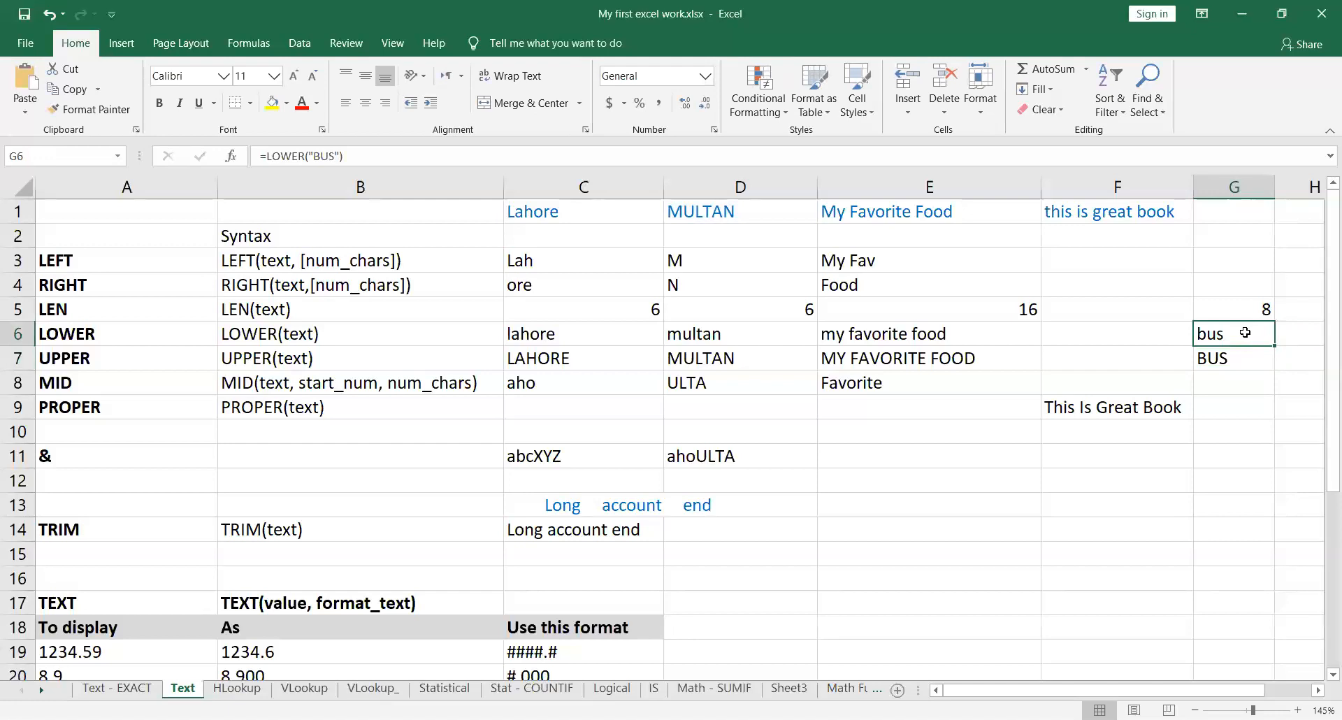
# Step: Widen column G so the whole LEN formula in G5 fits on one line while being edited
pyautogui.click(1243, 310)
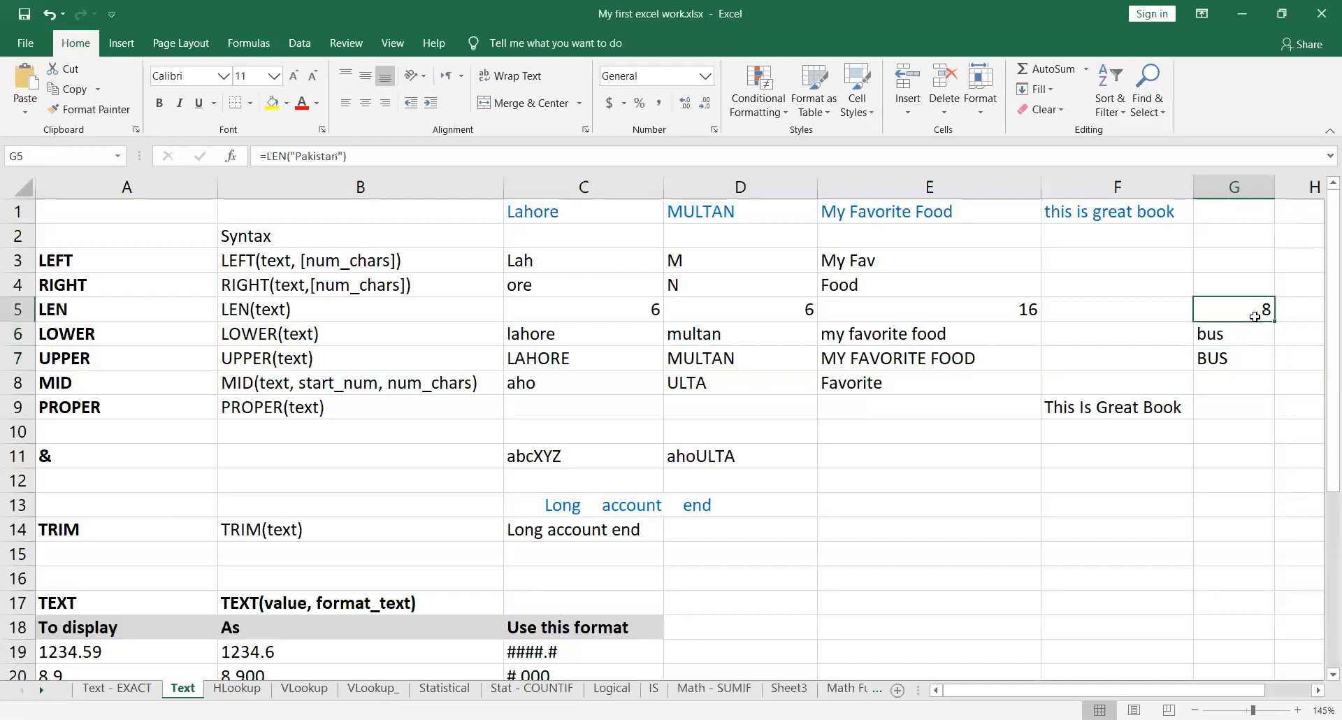
pyautogui.doubleClick(1255, 309)
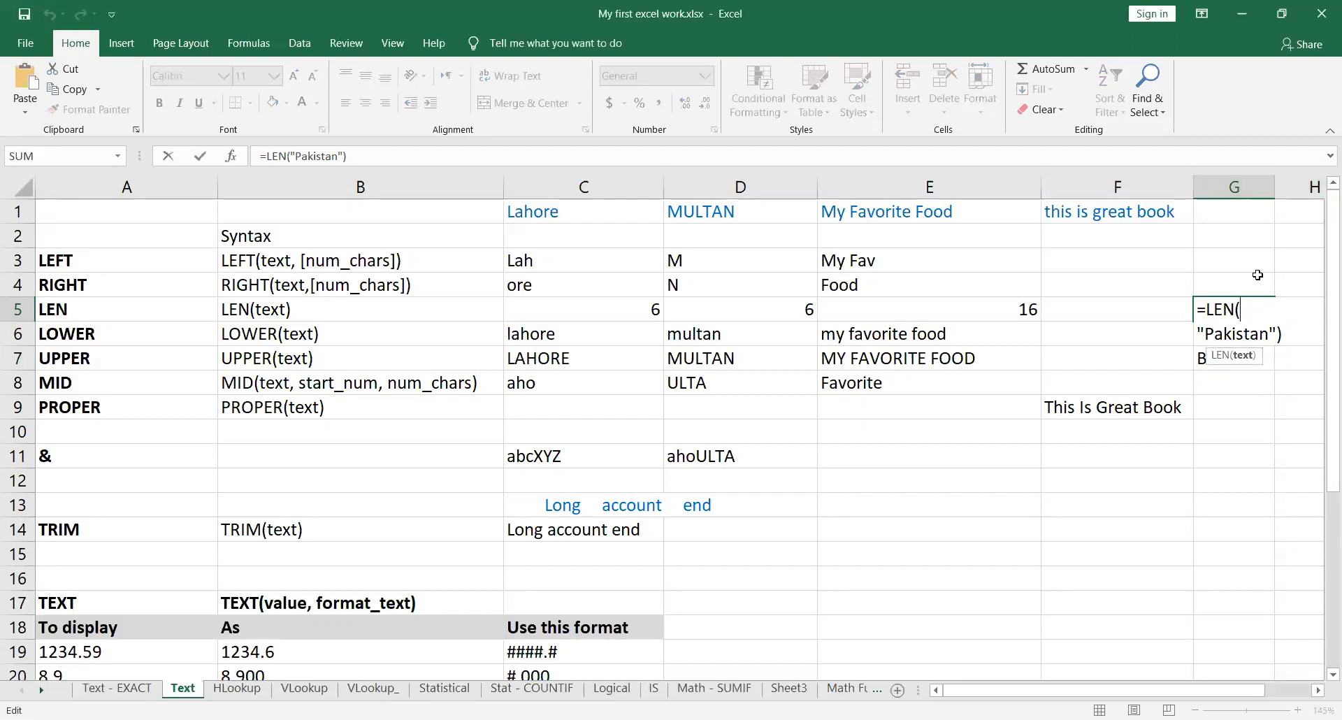
pyautogui.hotkey('ctrl', 'Return')
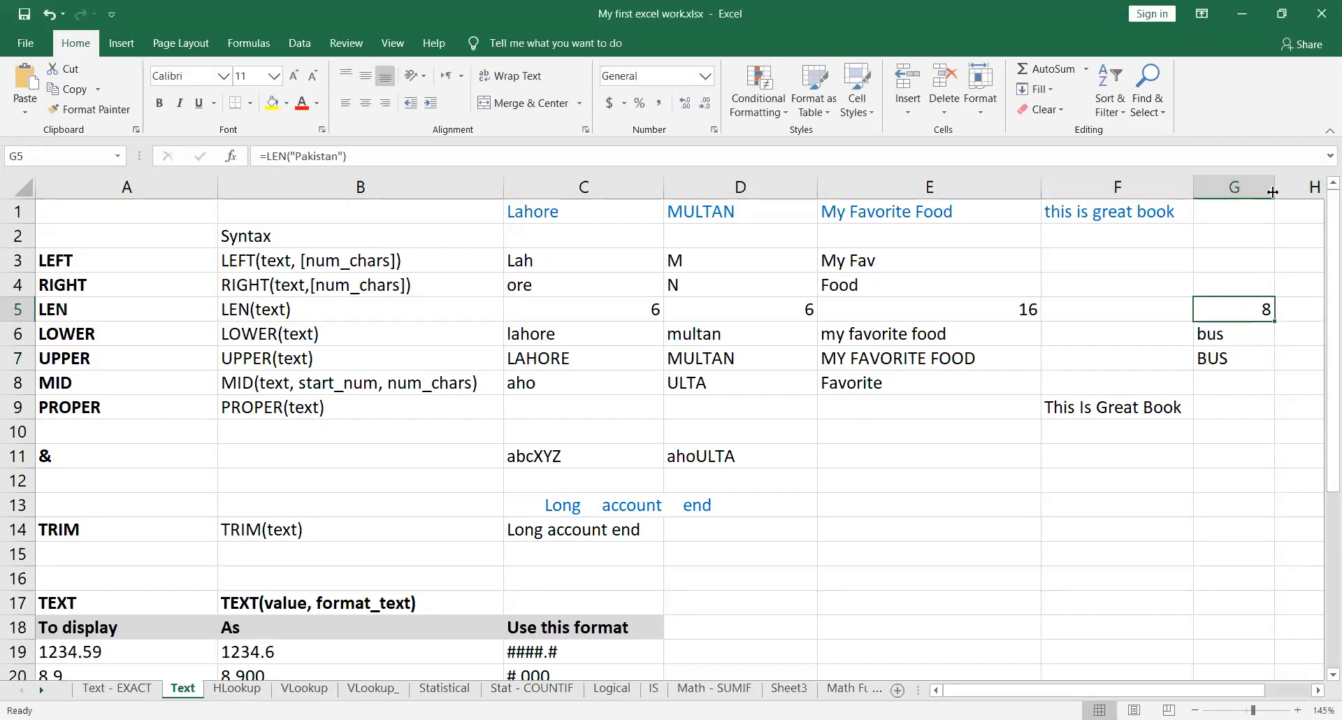
pyautogui.moveTo(1272, 187); pyautogui.dragTo(1315, 189)
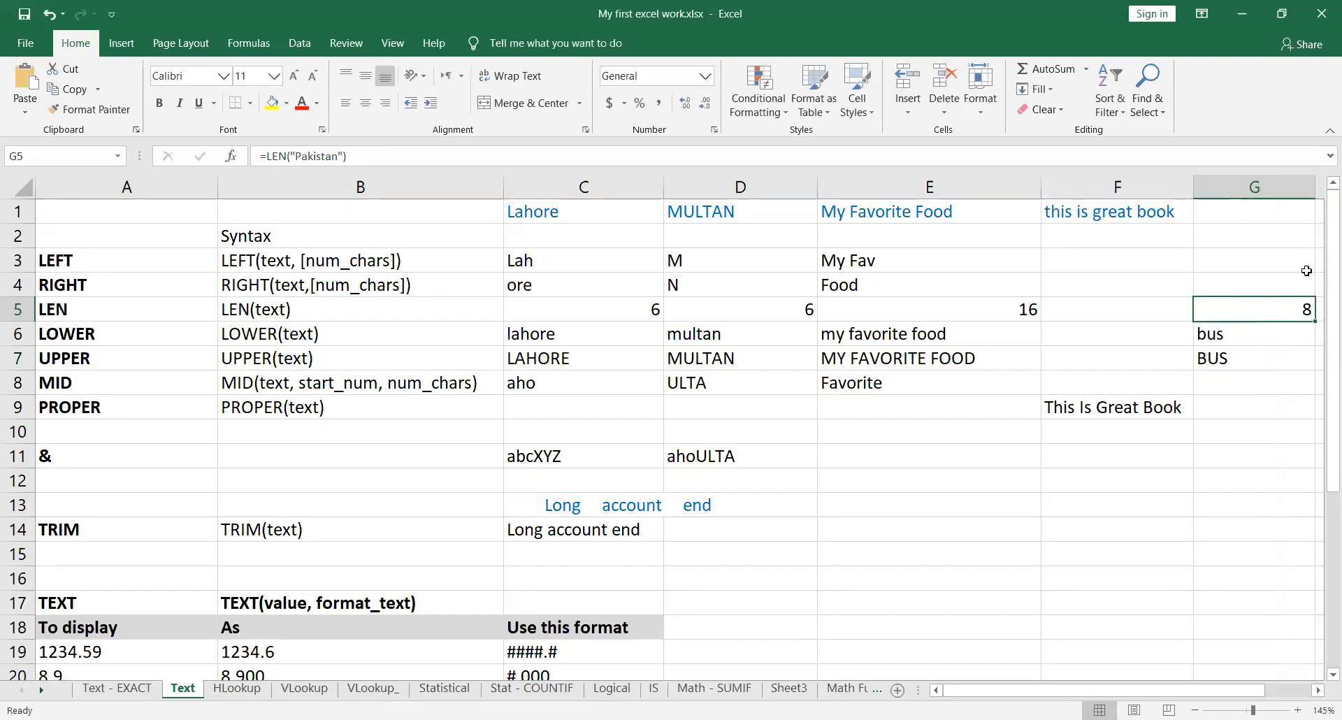
pyautogui.doubleClick(1302, 307)
pyautogui.hotkey('ctrl', 'Return')
pyautogui.click(1318, 691)
pyautogui.click(1318, 691)
pyautogui.click(1318, 691)
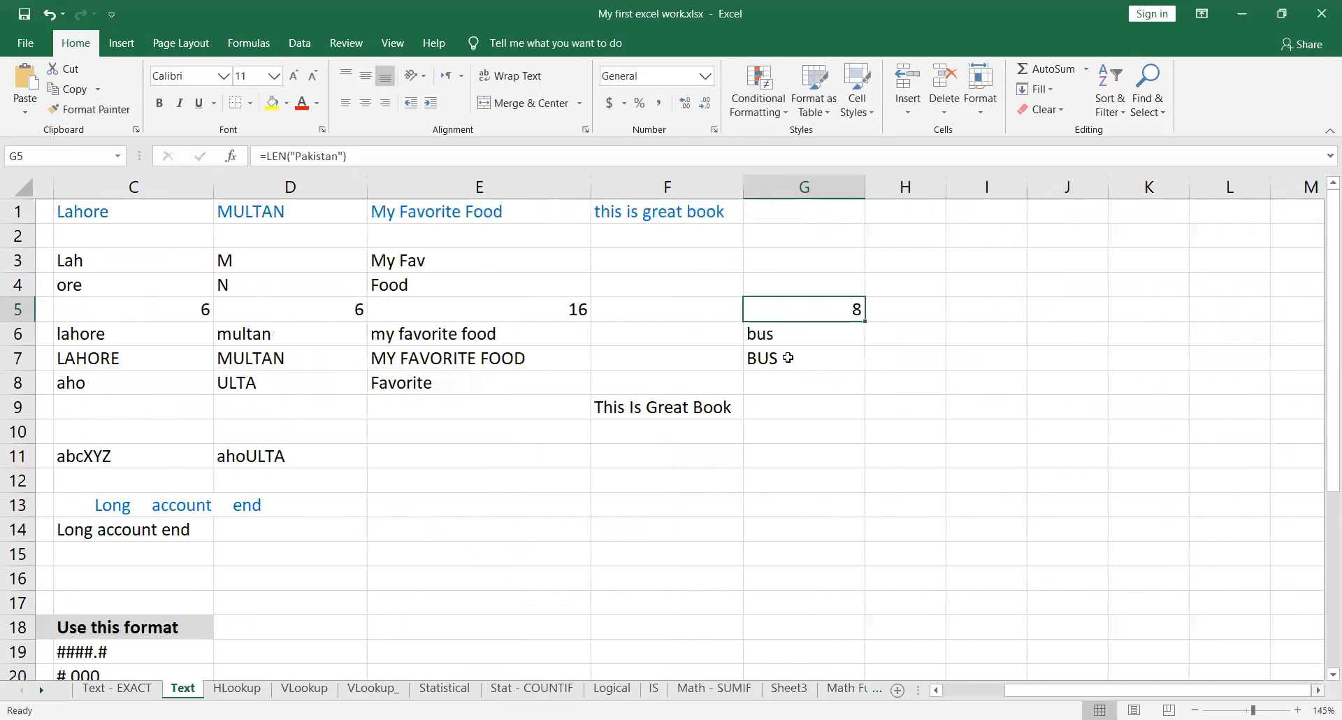
pyautogui.hscroll(1, 787, 358)
pyautogui.moveTo(689, 187); pyautogui.dragTo(791, 188)
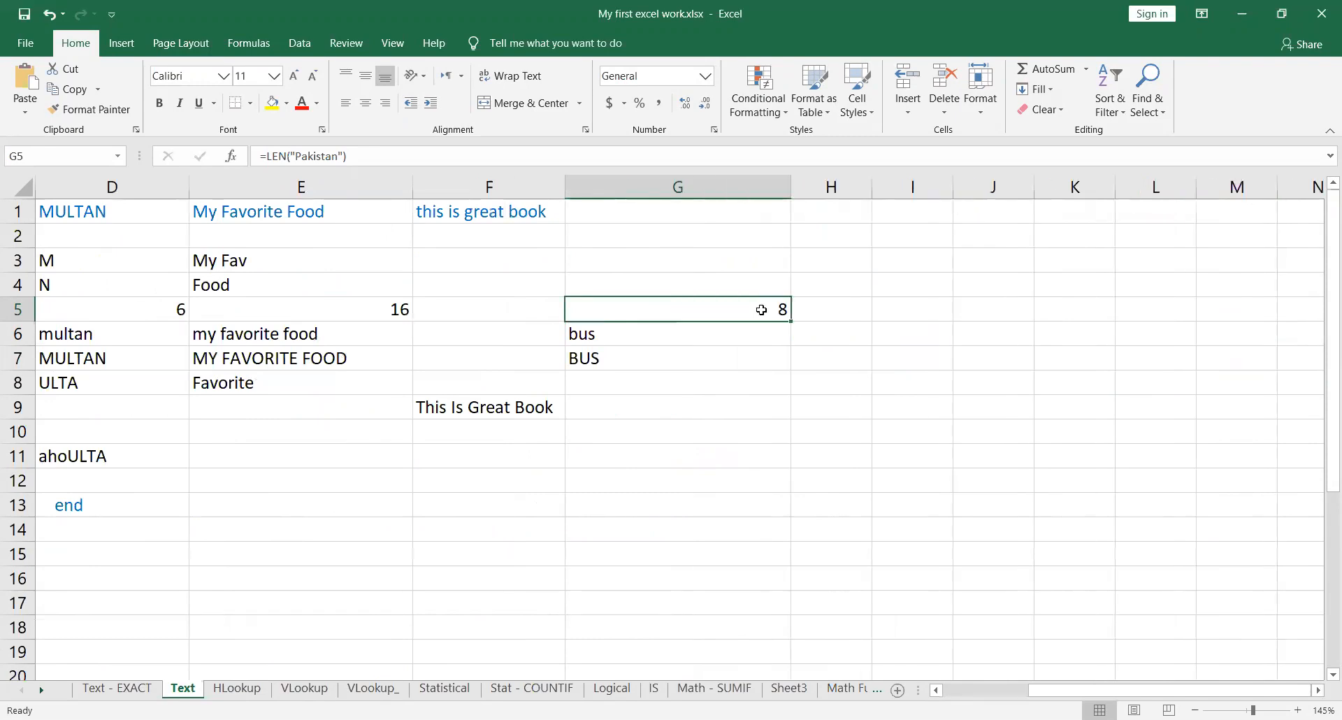
# Step: Examine the quoted text argument of the LEN formula in G5, leaving the formula as it is
pyautogui.doubleClick(761, 310)
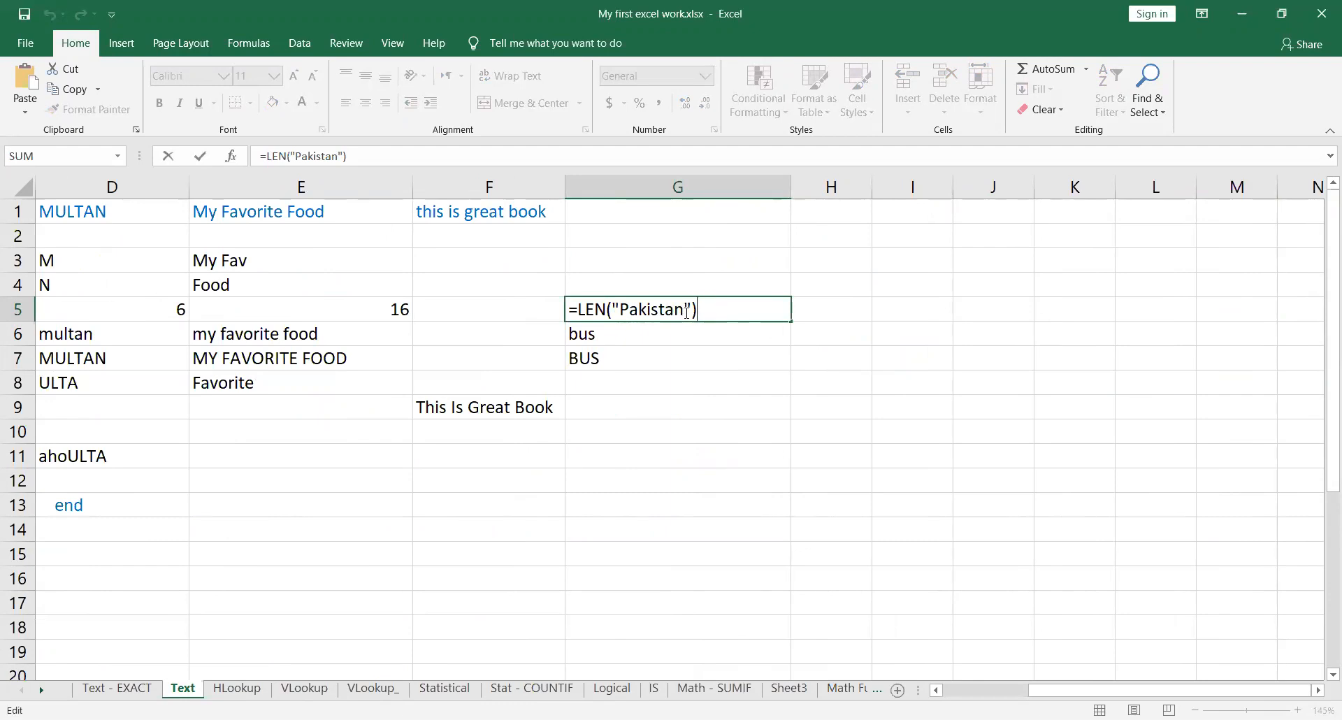
pyautogui.moveTo(621, 310); pyautogui.dragTo(682, 310)
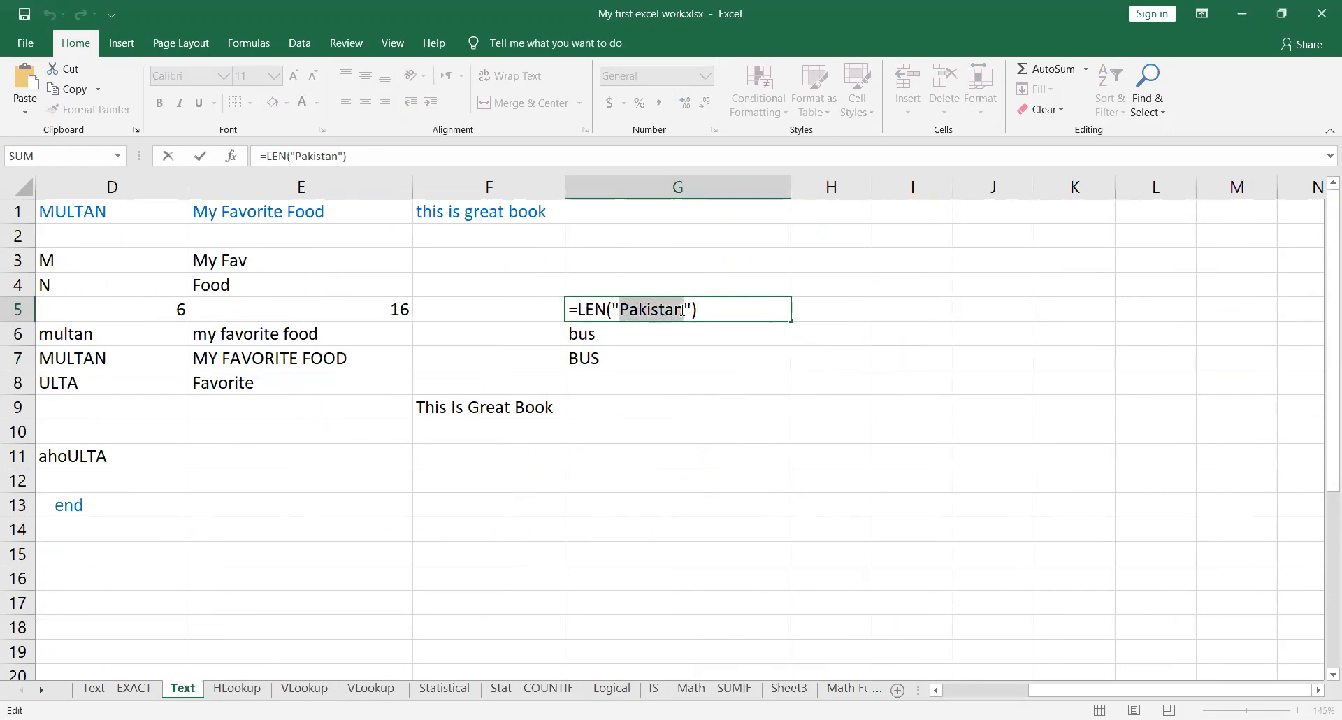
pyautogui.click(737, 308)
pyautogui.press('Return')
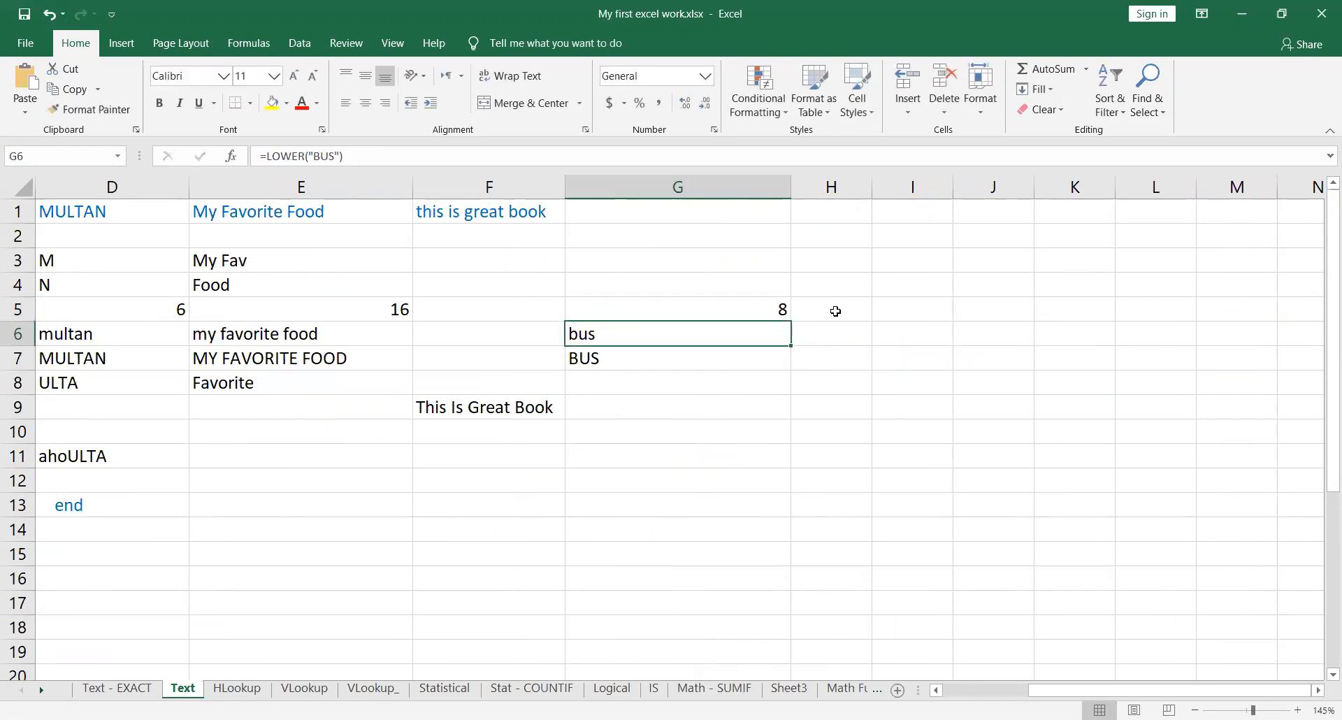
# Step: Review the text function names in column A, from LEFT in row 3 down to UPPER in row 7
pyautogui.press('Left')
pyautogui.press('Home')
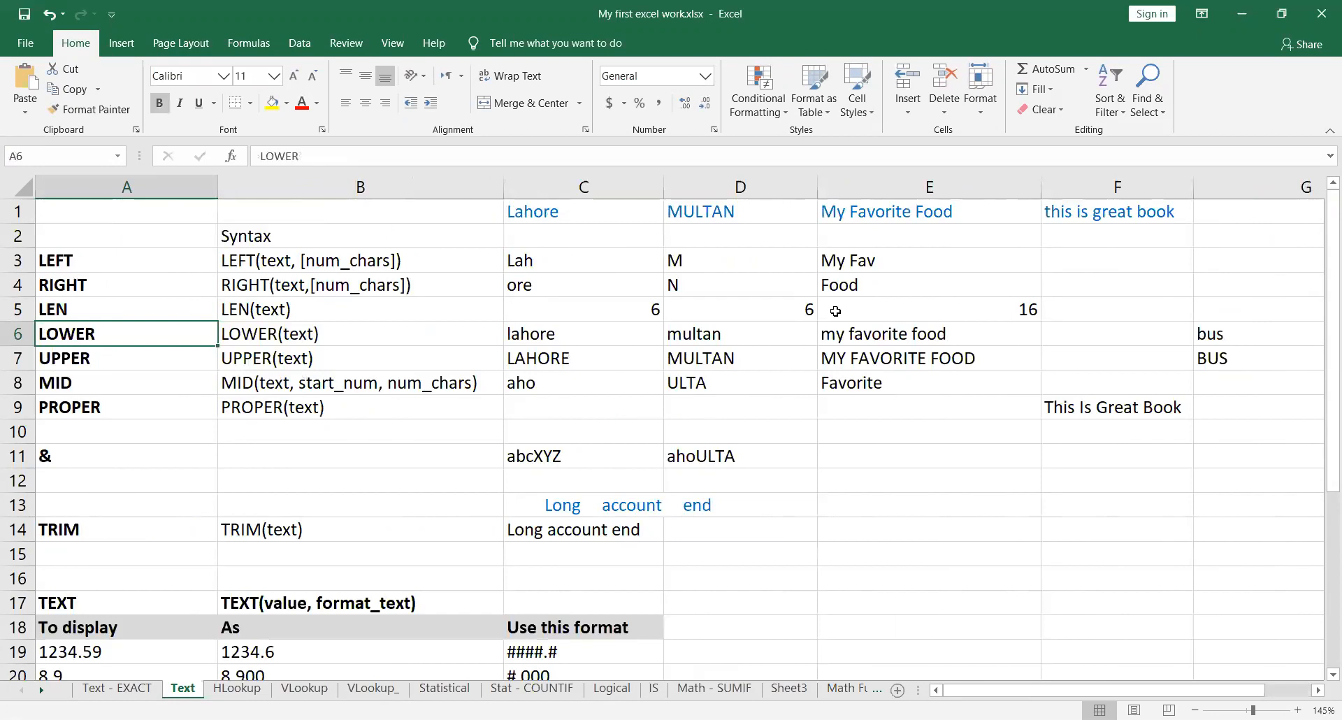
pyautogui.press('Down')
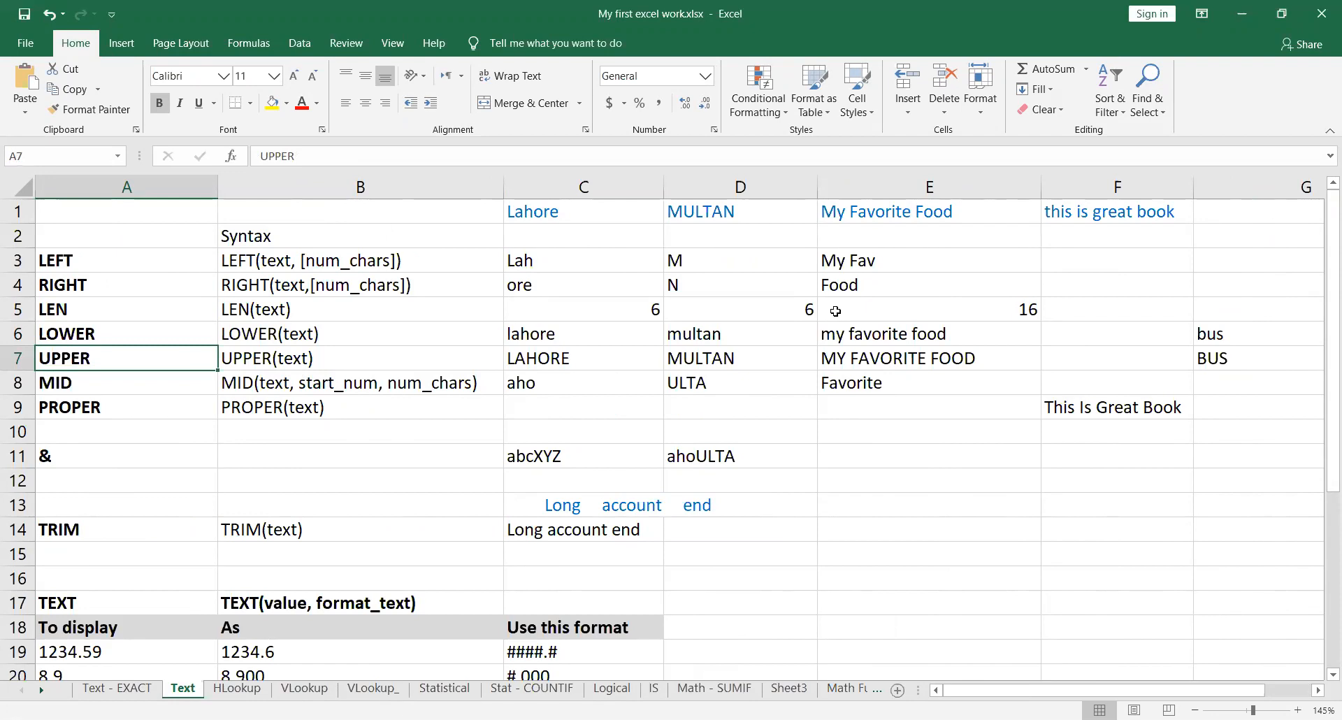
pyautogui.press('Up')
pyautogui.press('Up')
pyautogui.press('Up')
pyautogui.press('Up')
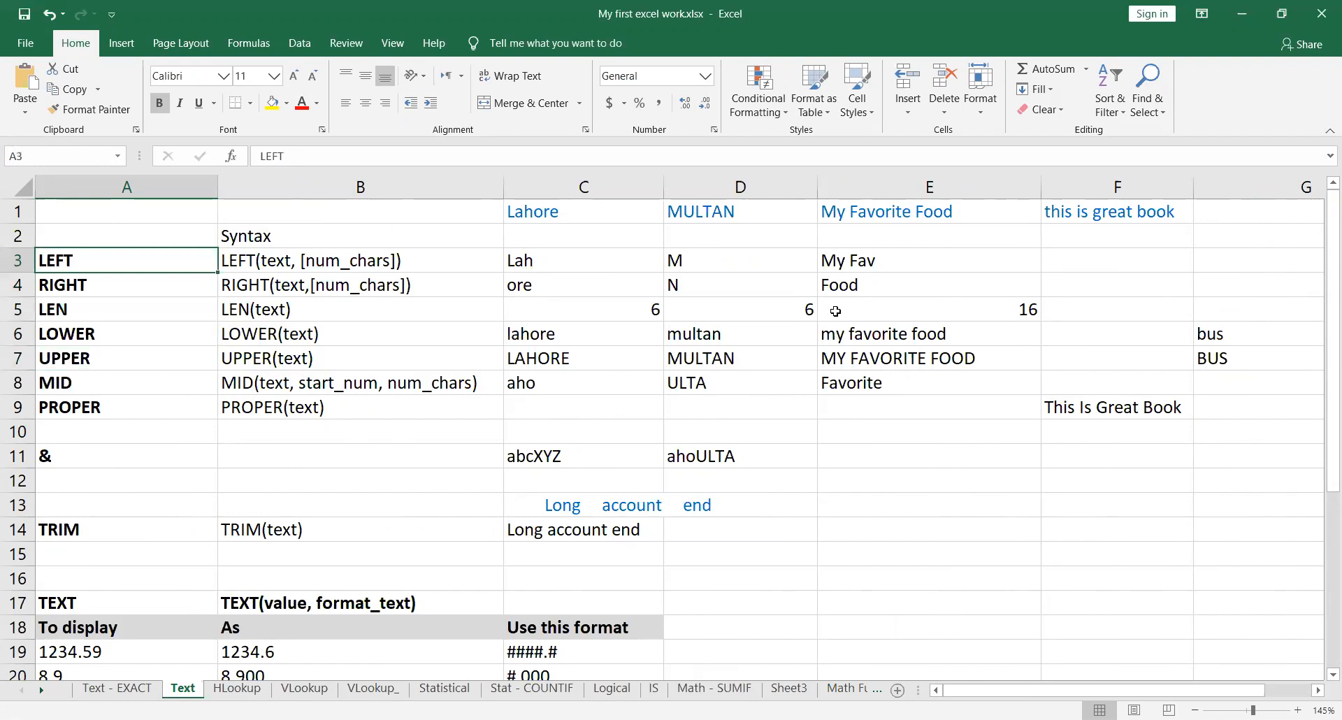
pyautogui.press('Down')
# Step: Read the UPPER function's name in A7 and its syntax in B7
pyautogui.press('Down')
pyautogui.press('Down')
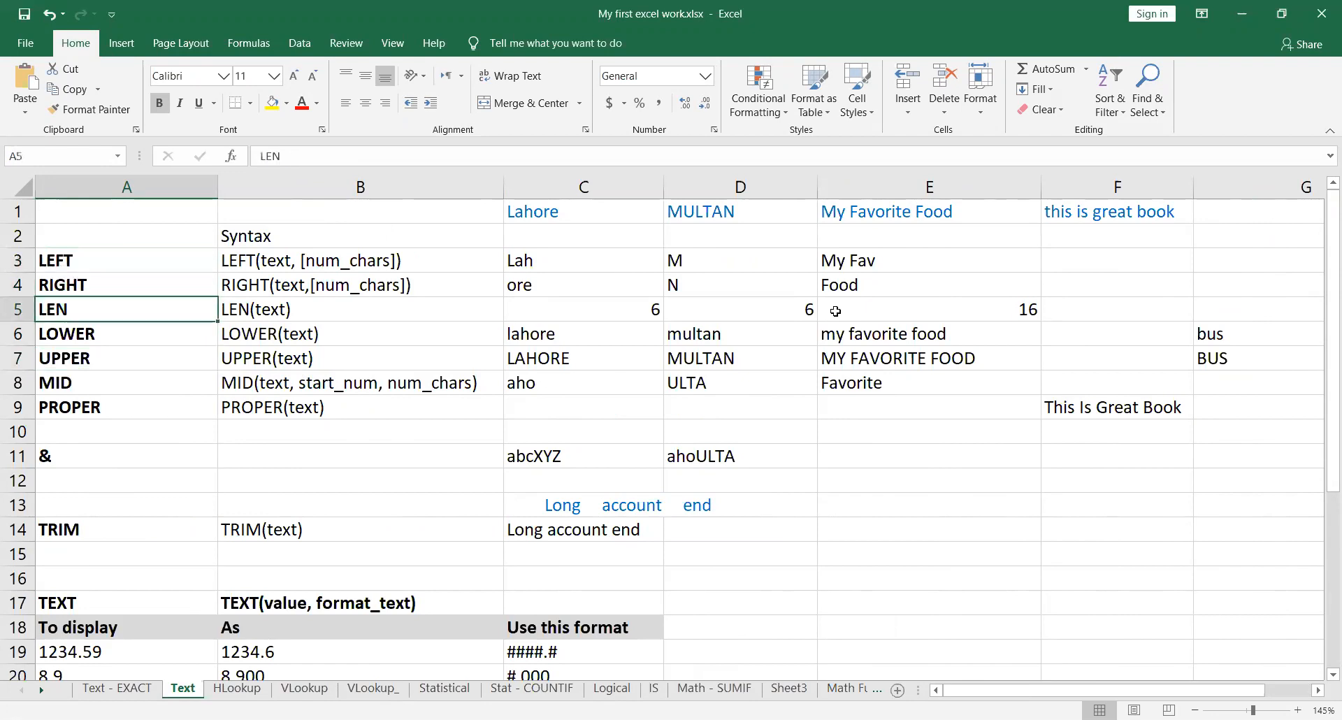
pyautogui.press('Down')
pyautogui.press('Right')
pyautogui.press('Left')
pyautogui.press('Right')
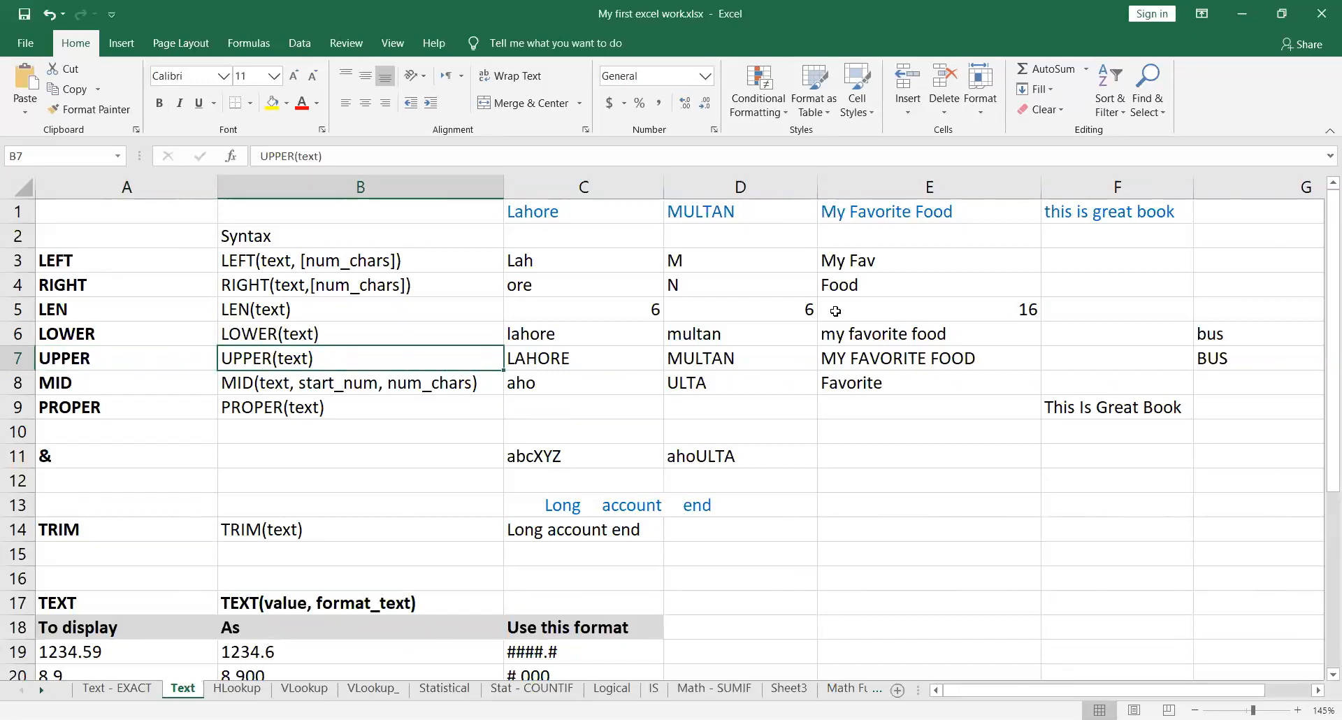
# Step: Inspect the UPPER formulas in C7, D7 and E7, checking which row 1 cell each one references
pyautogui.press('Right')
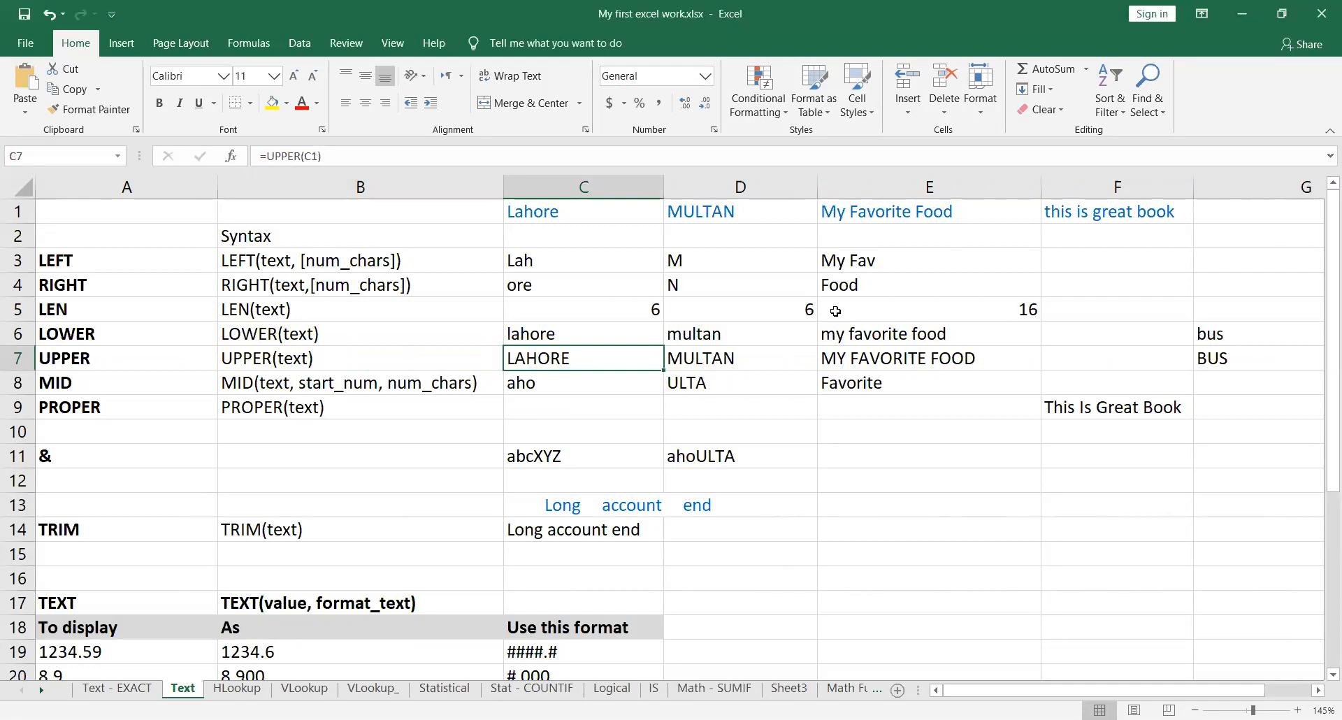
pyautogui.doubleClick(647, 358)
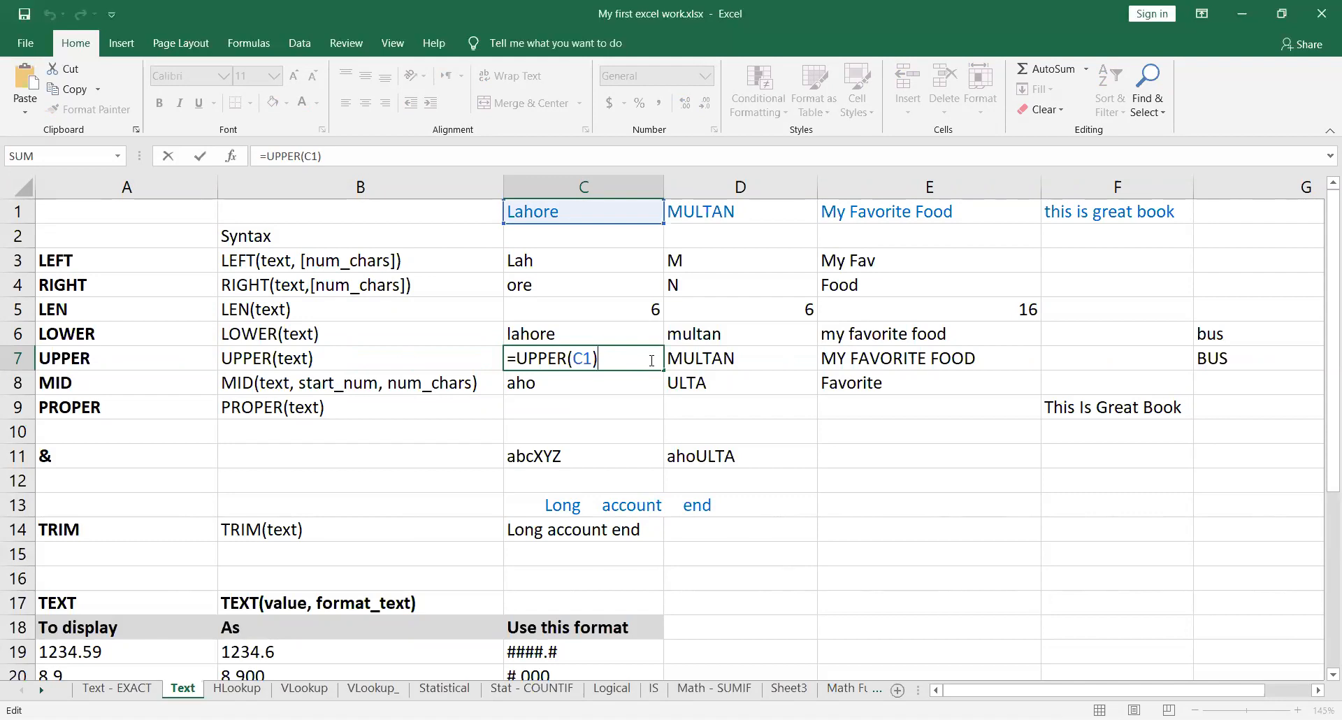
pyautogui.press('Return')
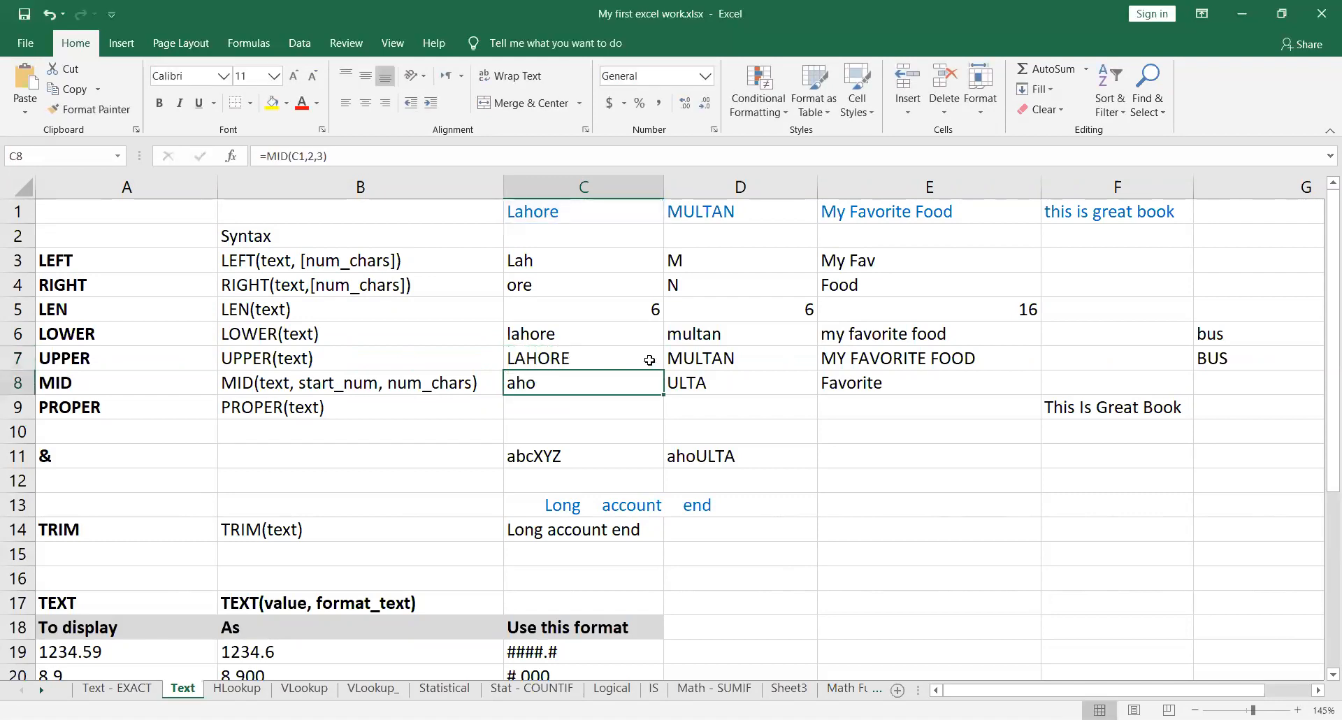
pyautogui.click(644, 358)
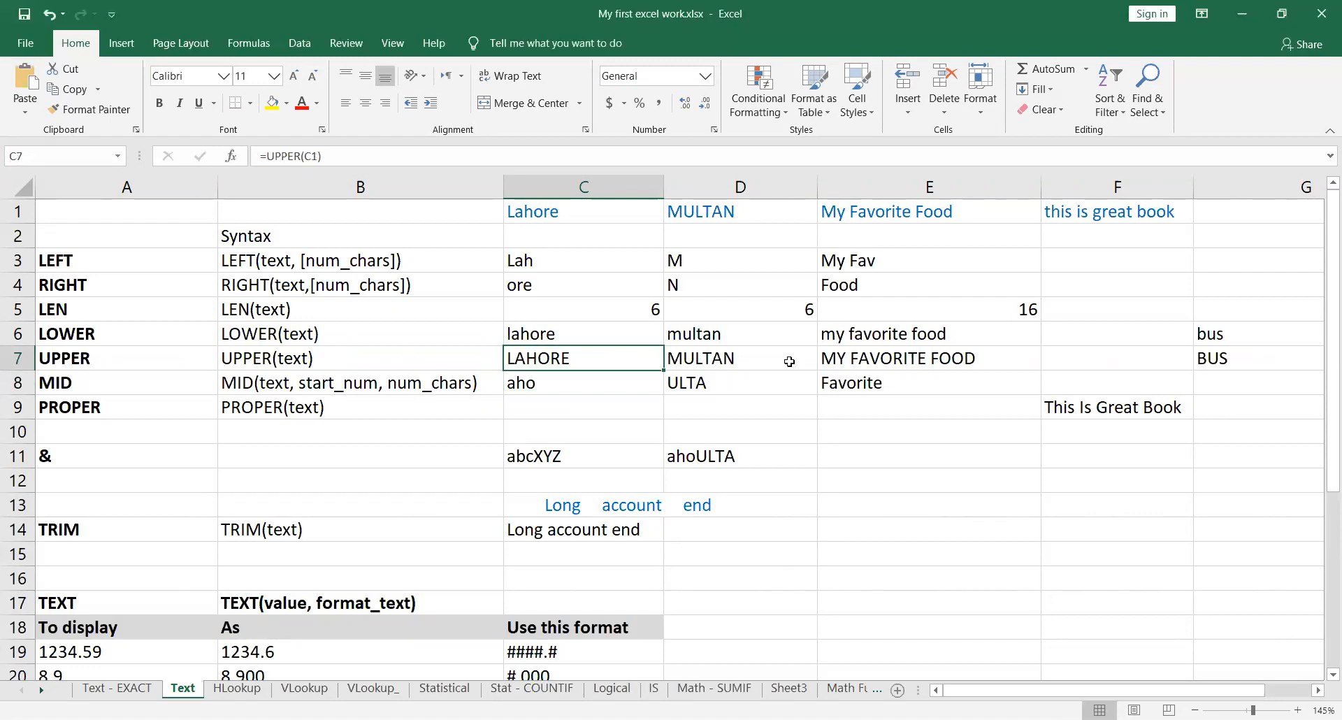
pyautogui.doubleClick(789, 361)
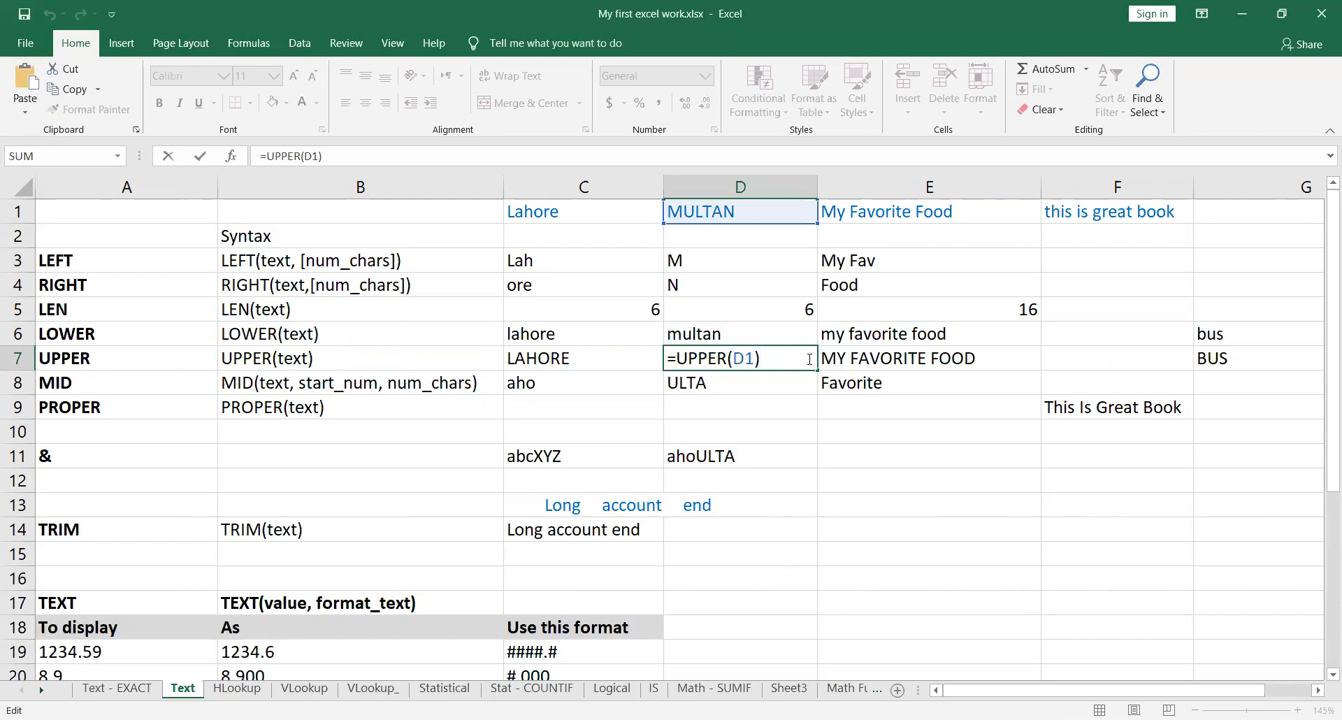
pyautogui.press('Tab')
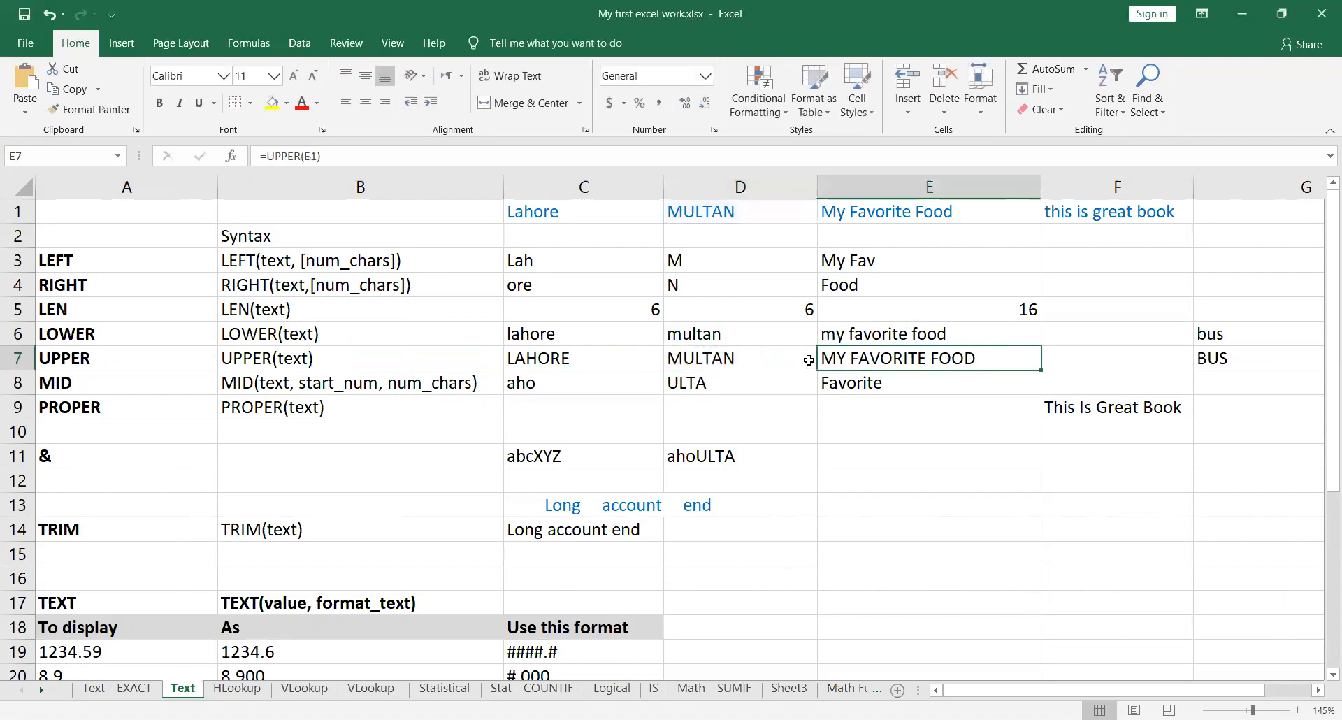
pyautogui.click(782, 358)
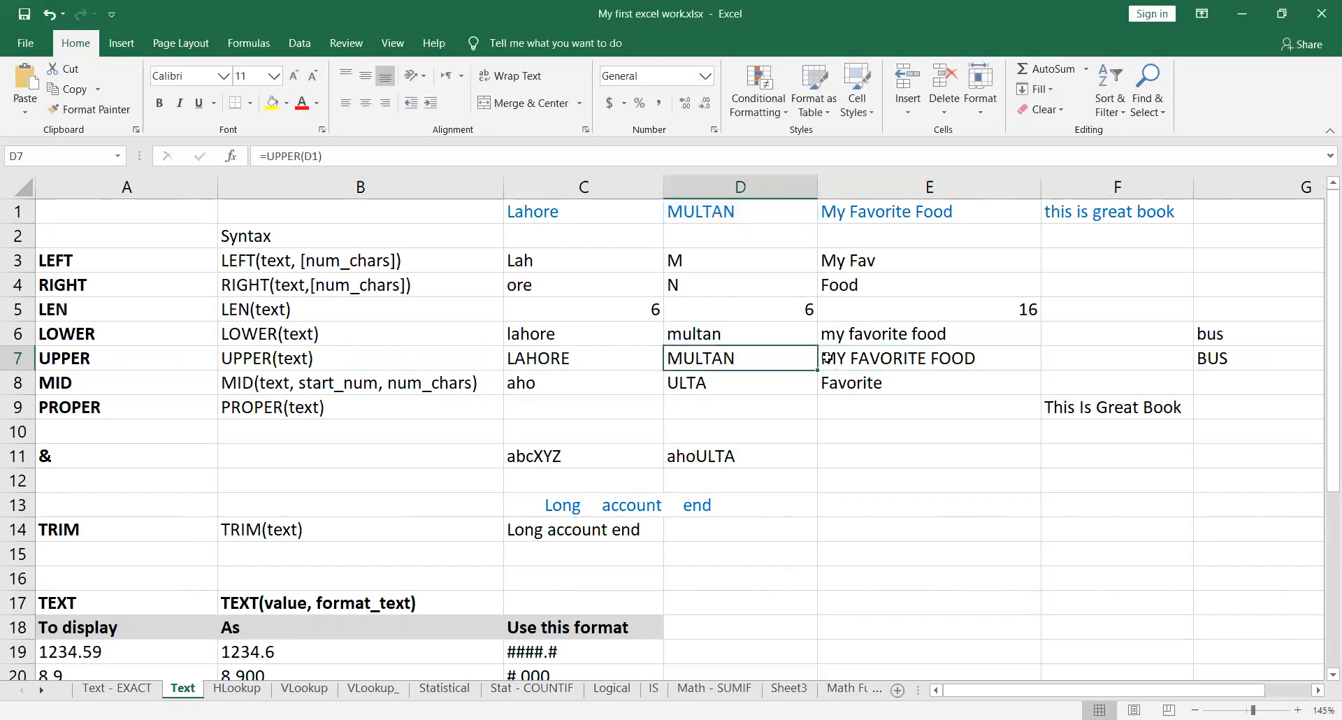
pyautogui.click(940, 351)
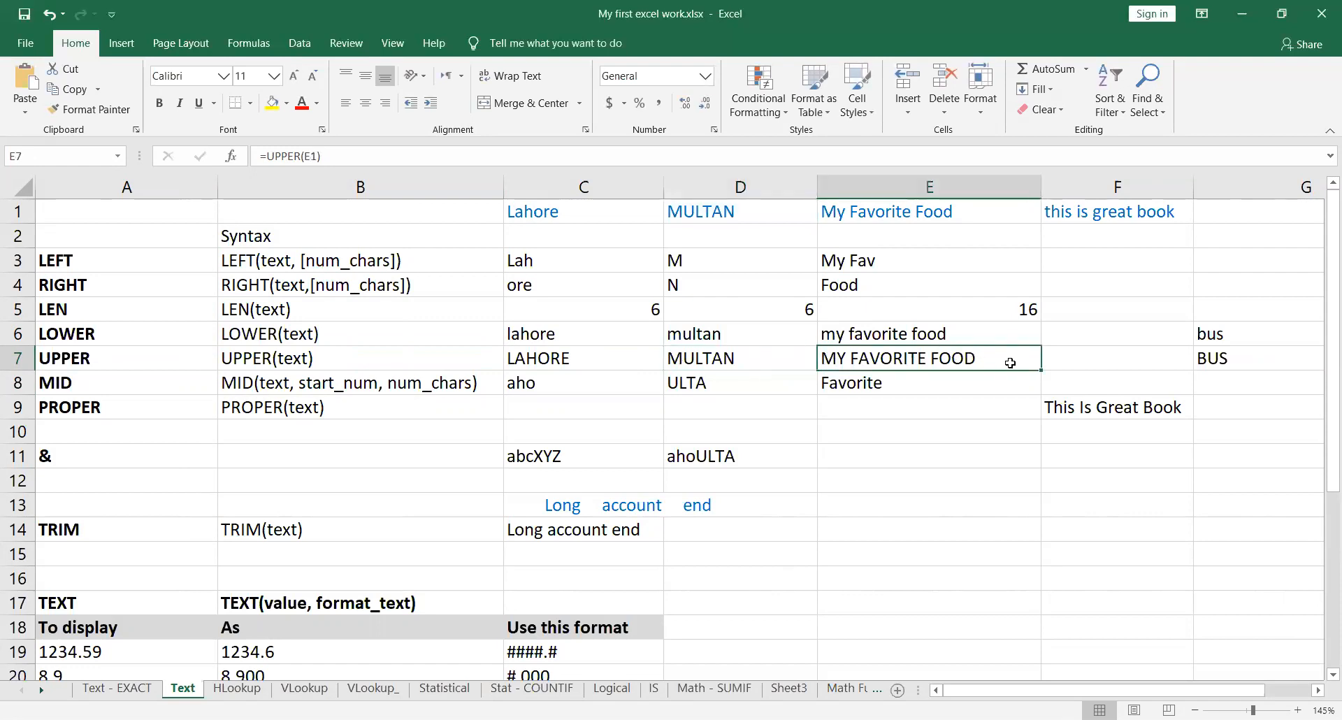
pyautogui.doubleClick(1011, 358)
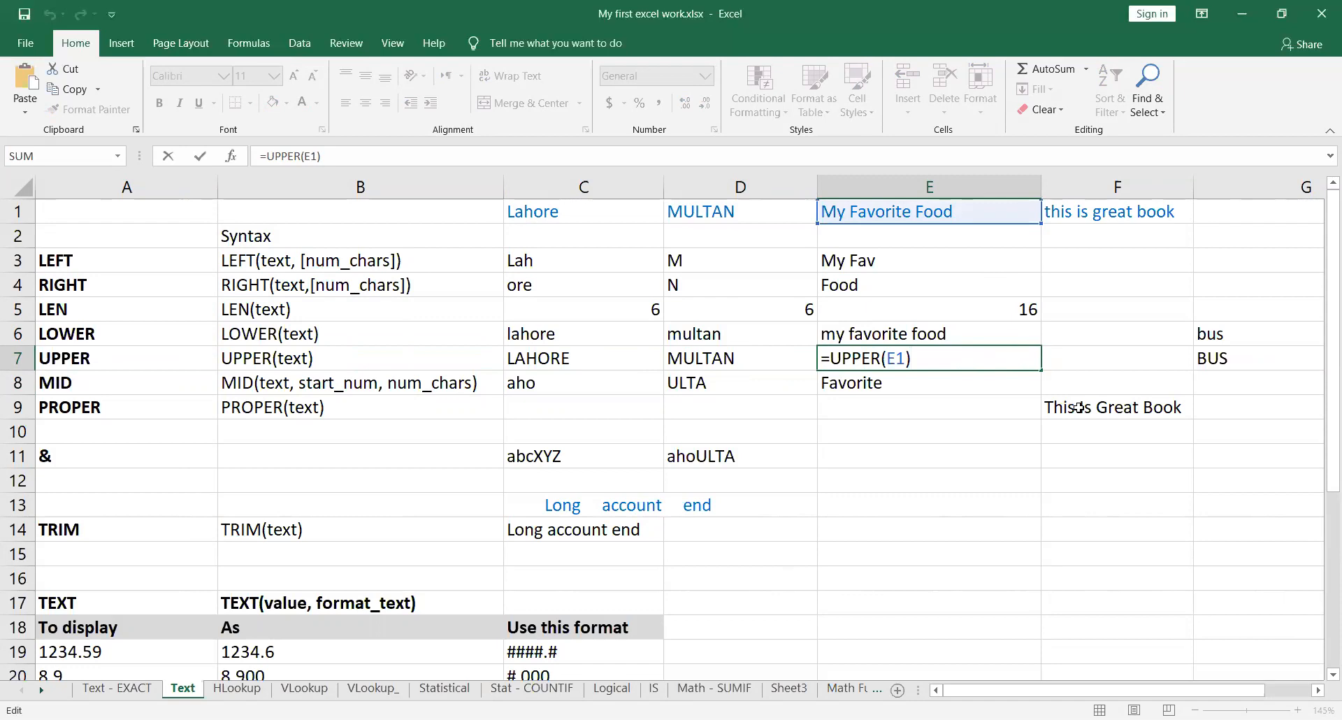
pyautogui.press('Tab')
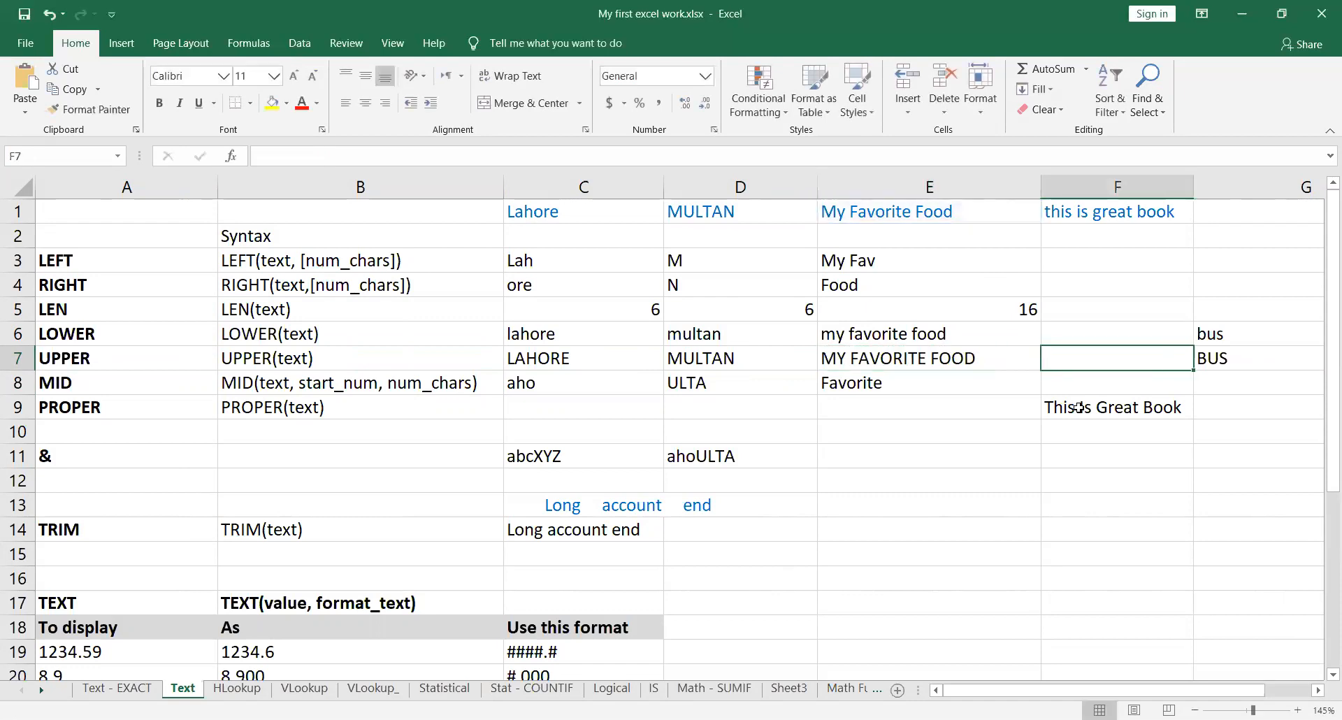
# Step: Examine the quoted text argument of the UPPER formula in G7, leaving the formula as it is
pyautogui.press('Right')
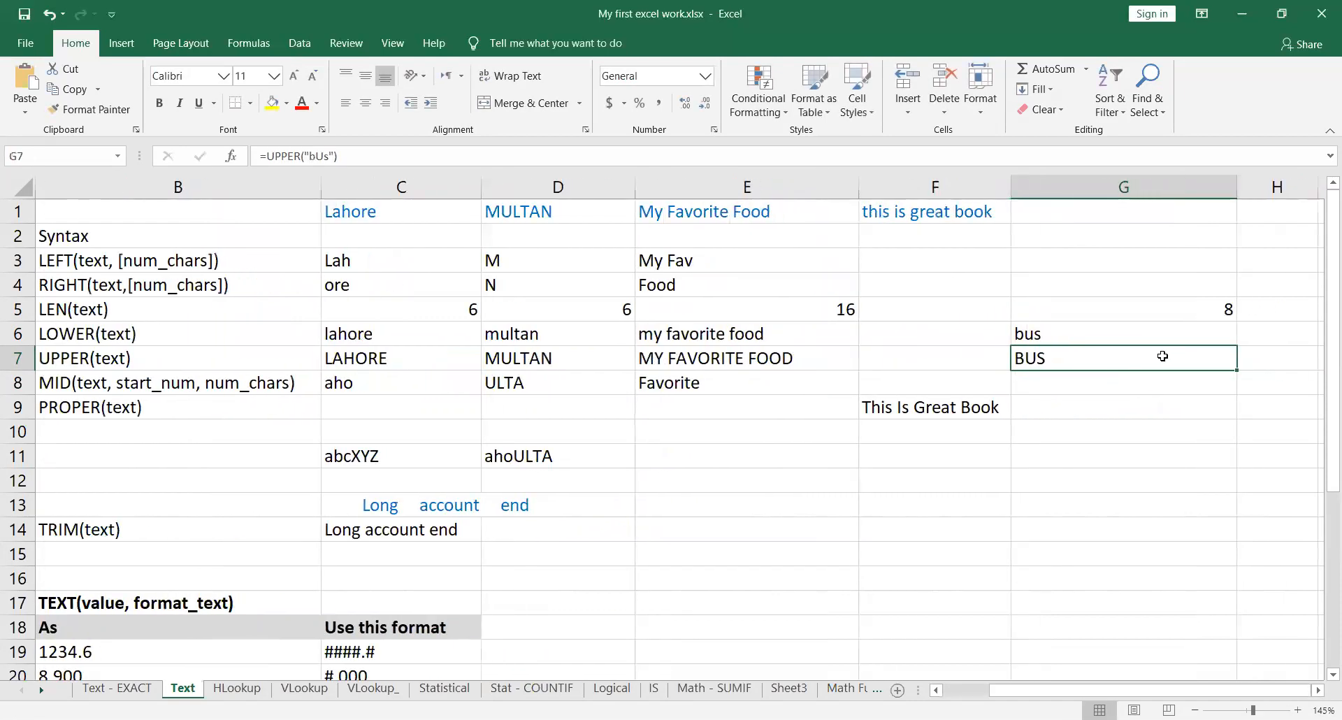
pyautogui.doubleClick(1192, 358)
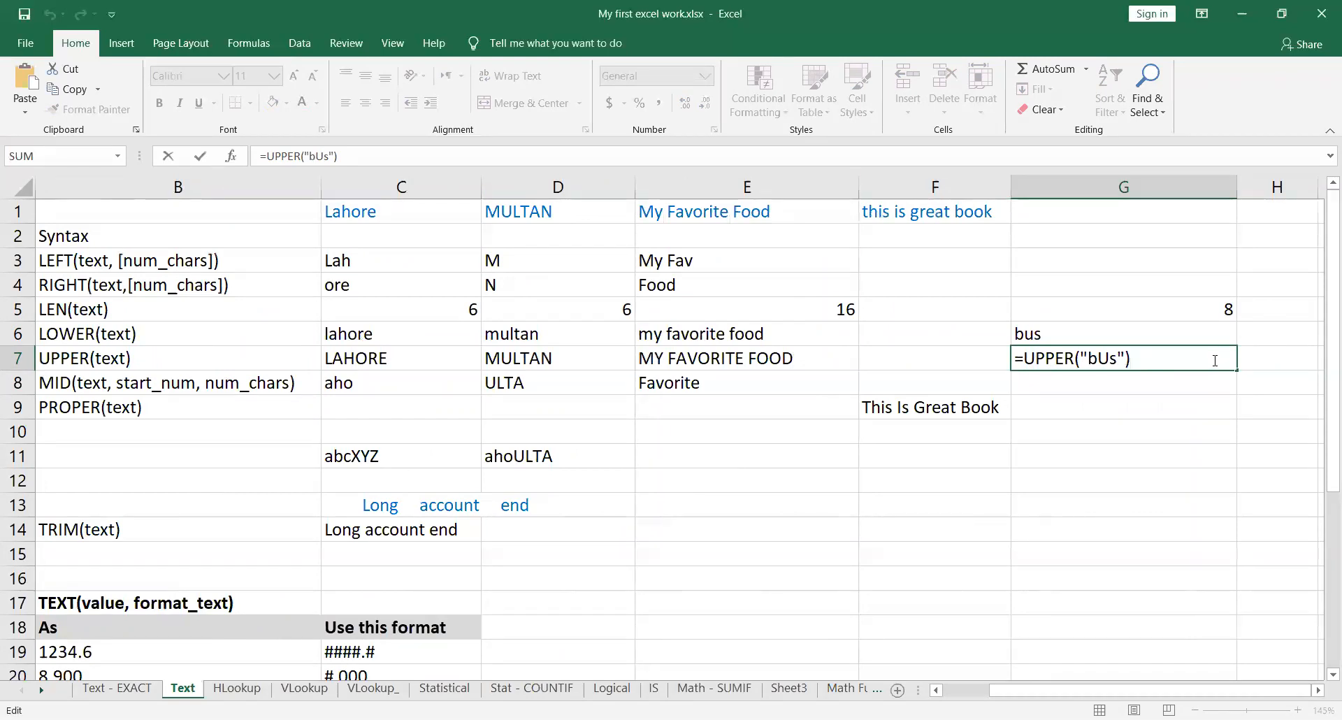
pyautogui.press('Return')
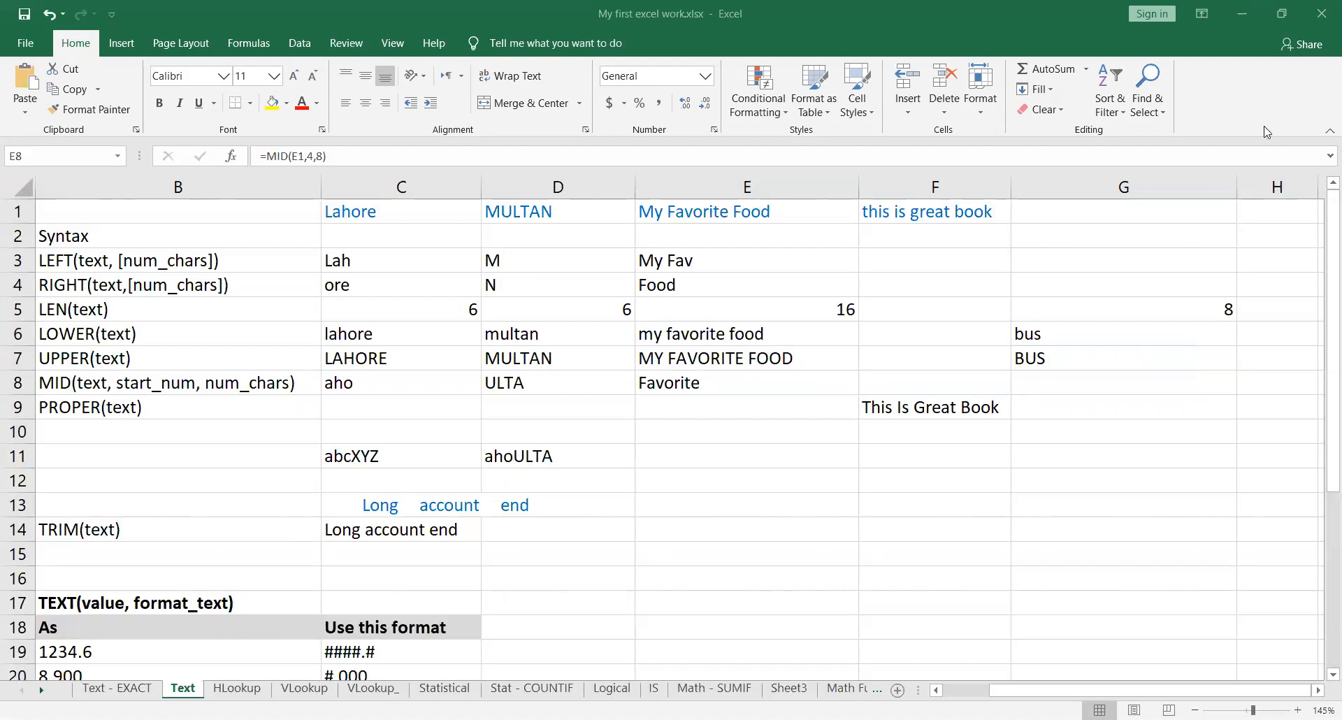
pyautogui.click(969, 692)
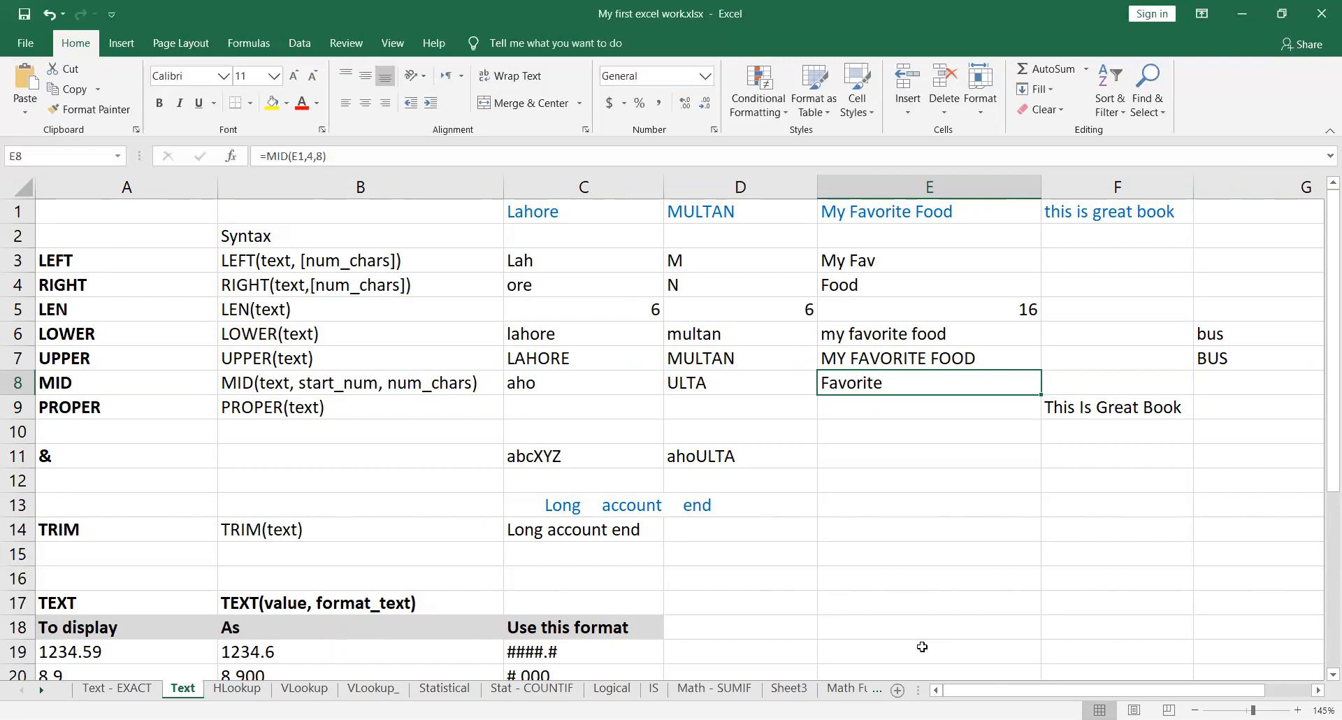
pyautogui.click(675, 283)
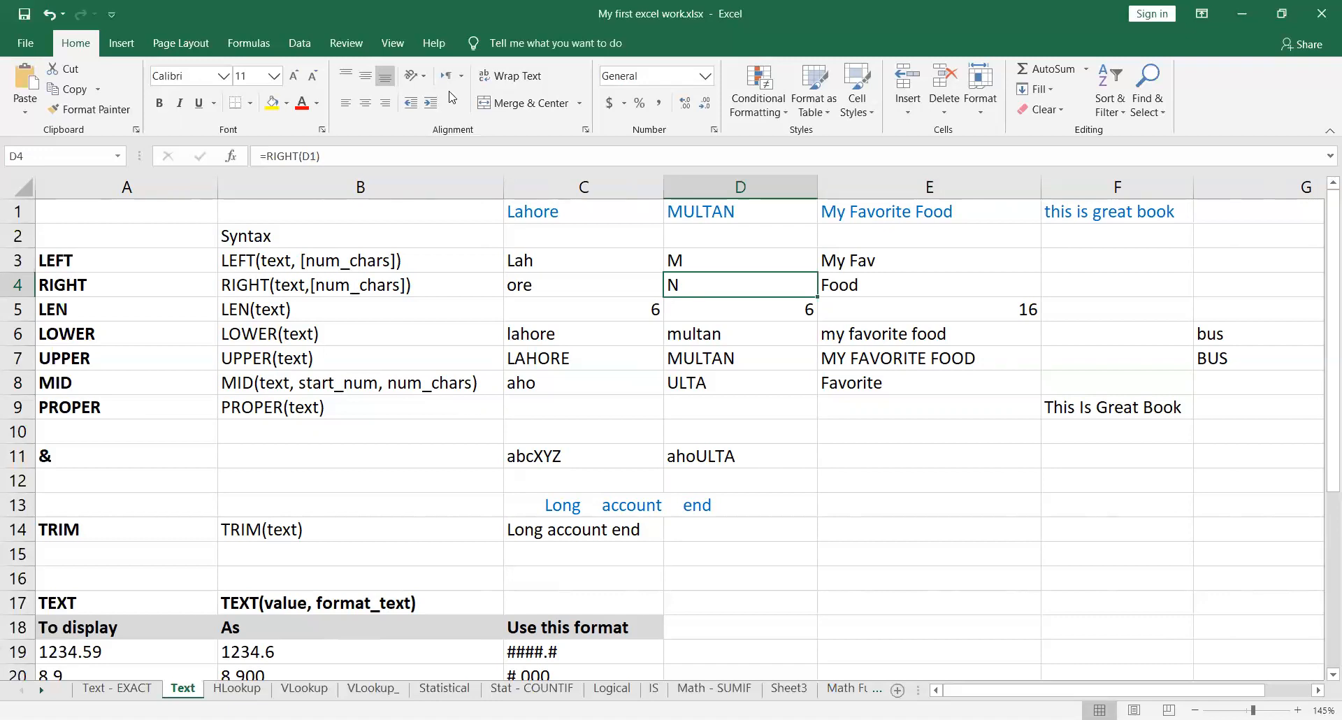
pyautogui.hotkey('alt', 'Tab')
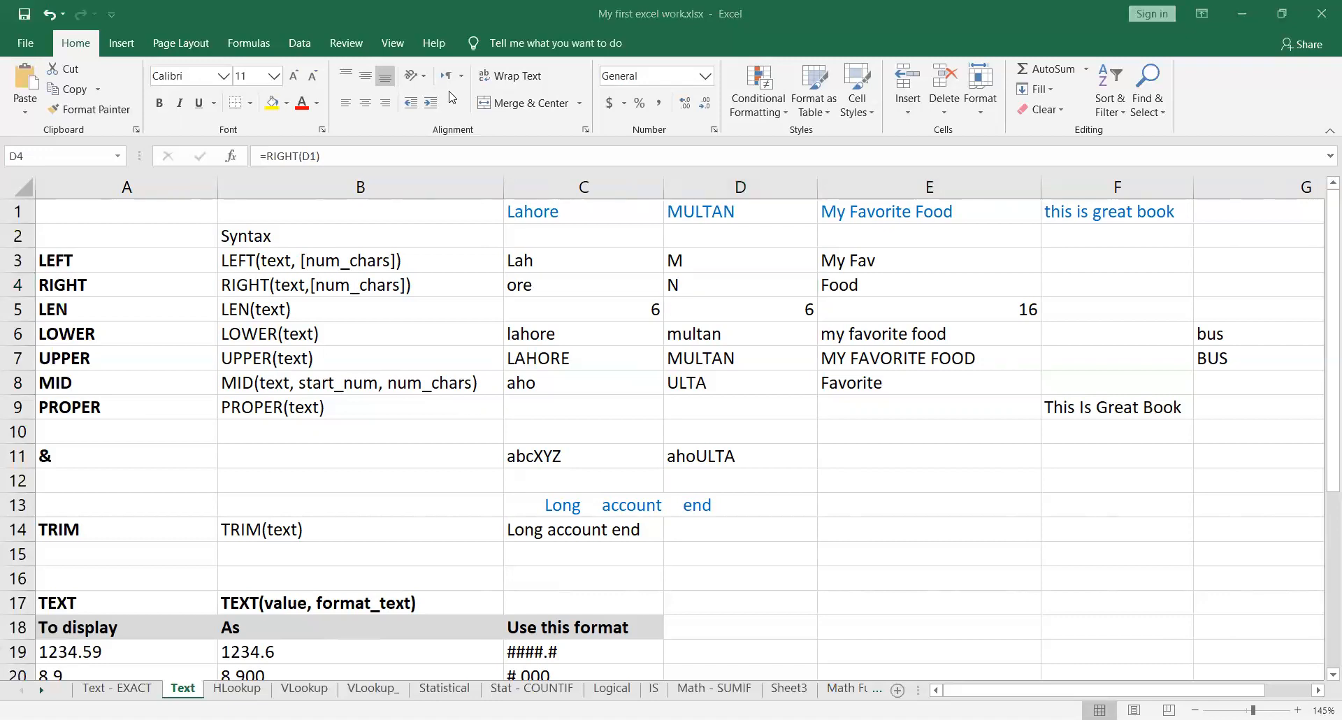